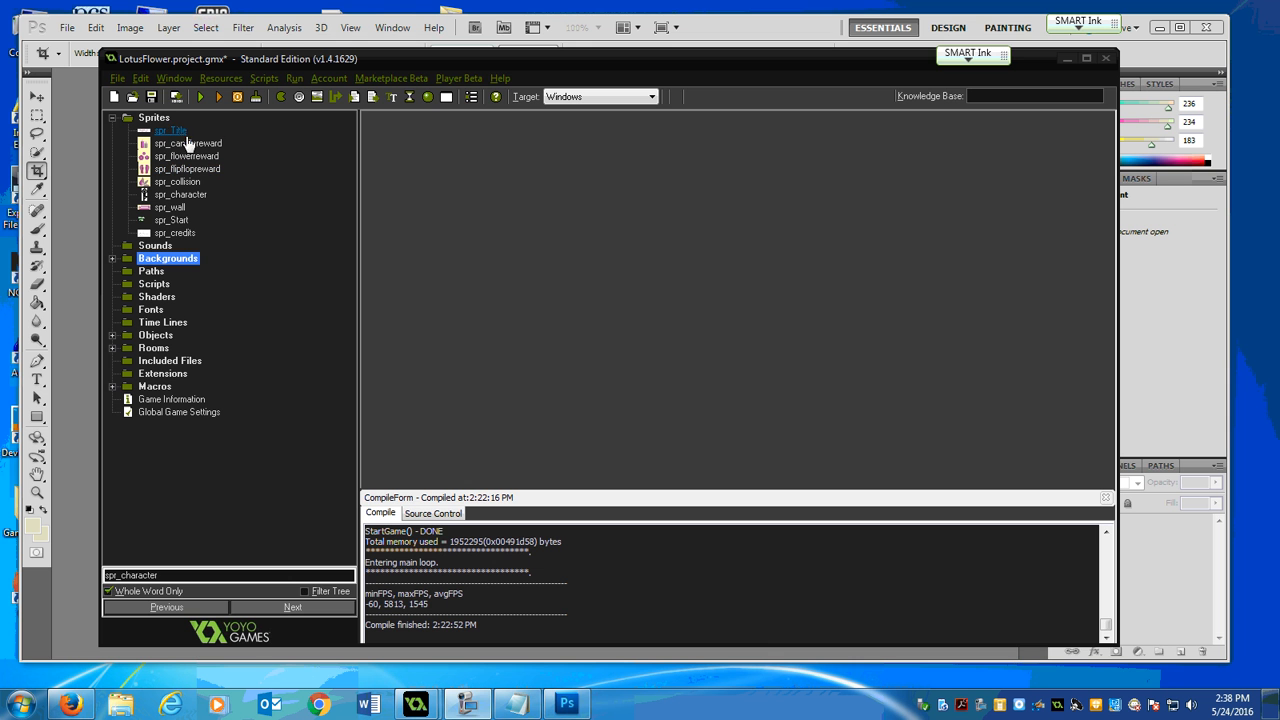
Open the image of the spr_Title sprite for pixel editing.
double_click(180, 133)
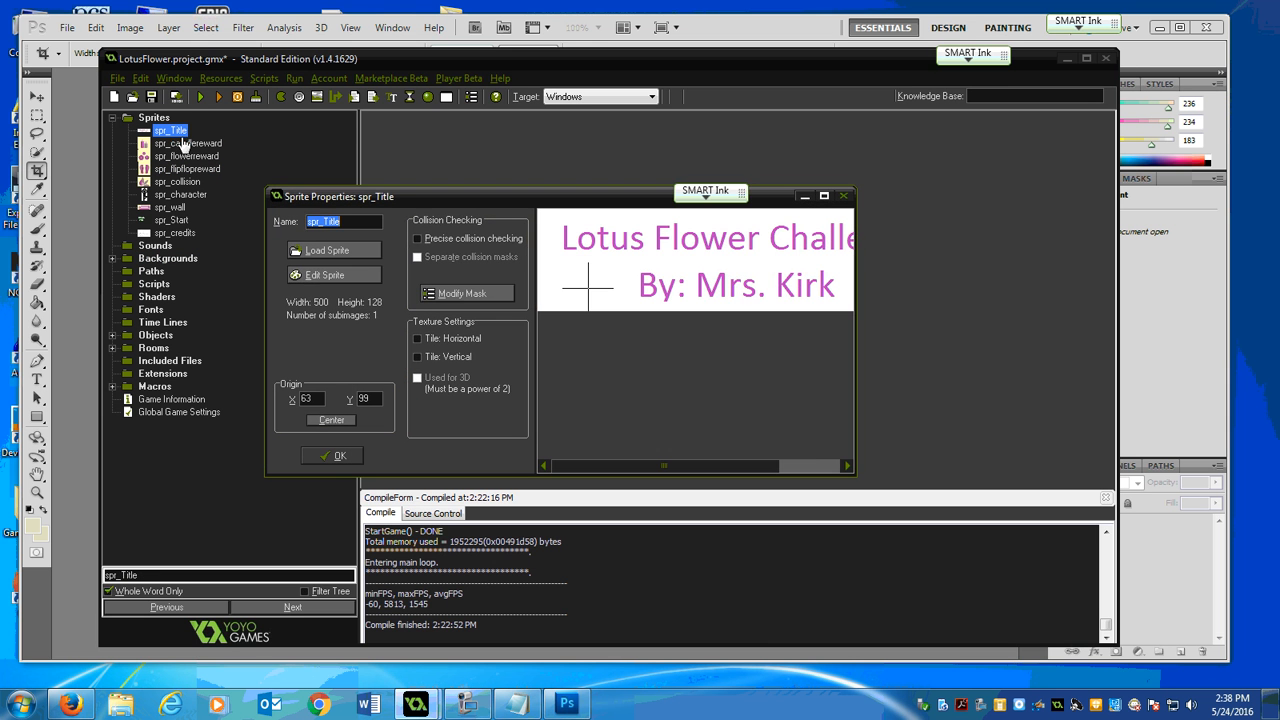
click(312, 276)
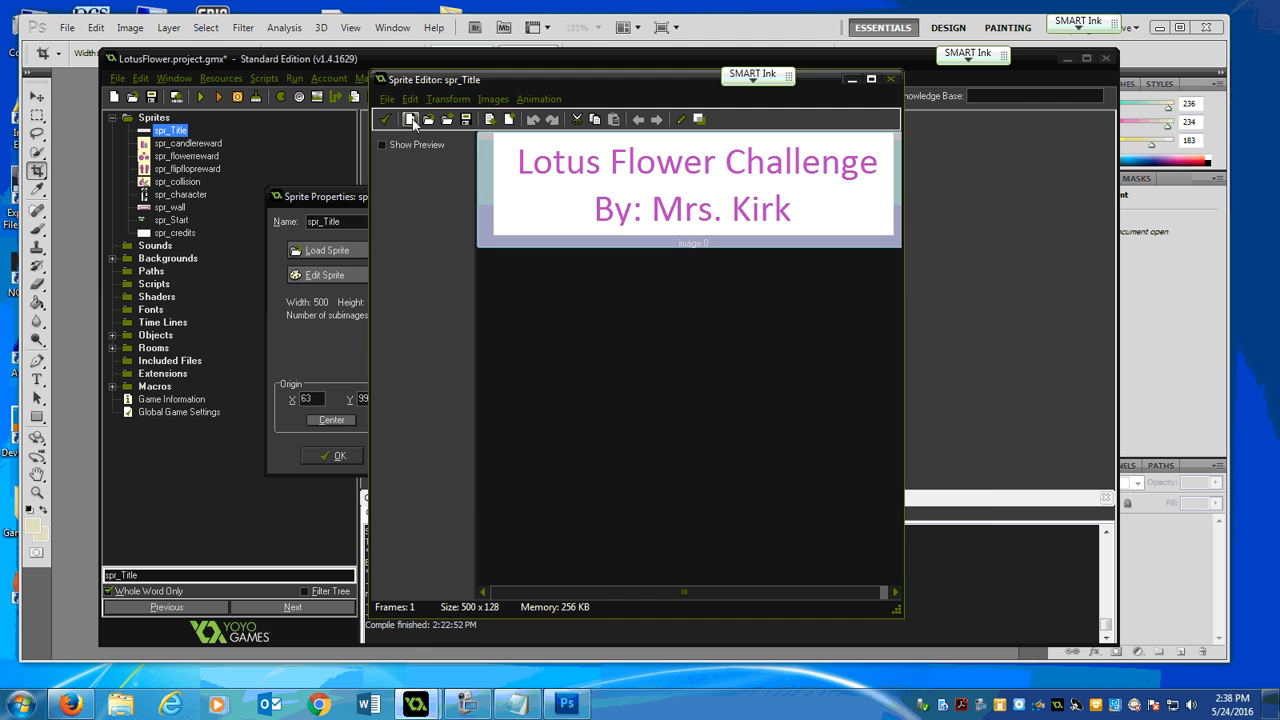
click(510, 156)
double_click(586, 200)
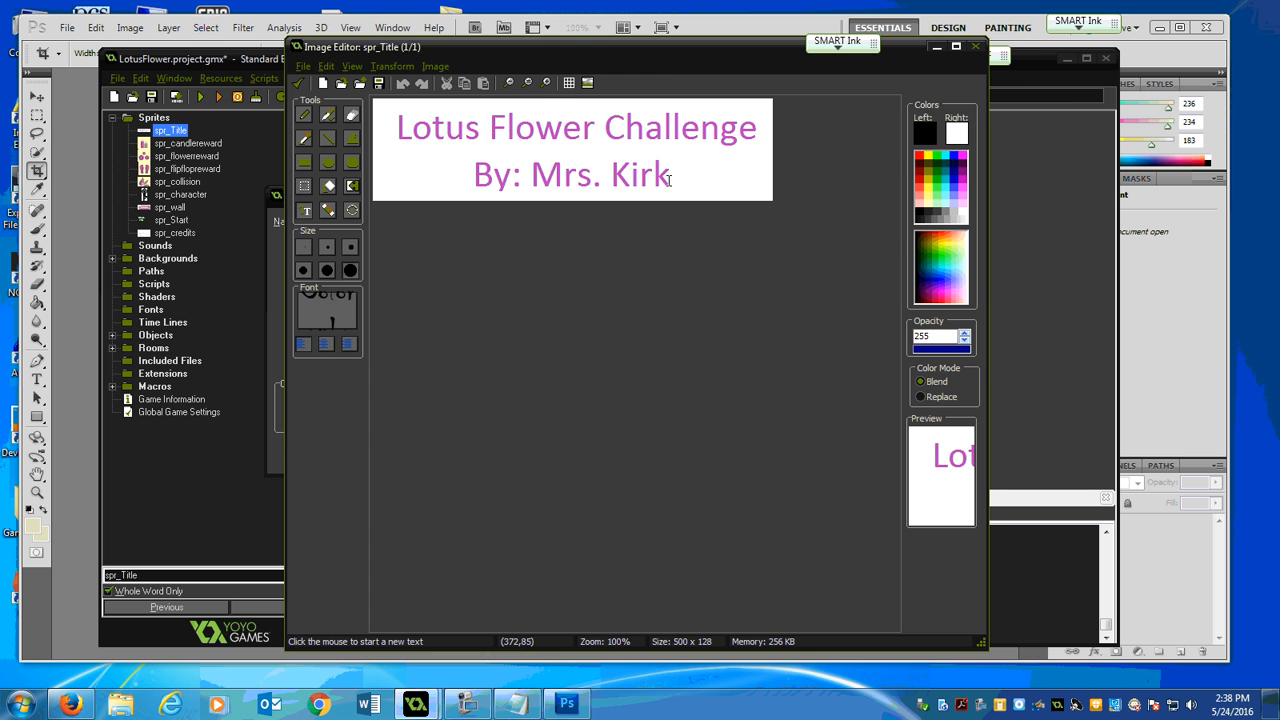
drag(543, 54, 483, 78)
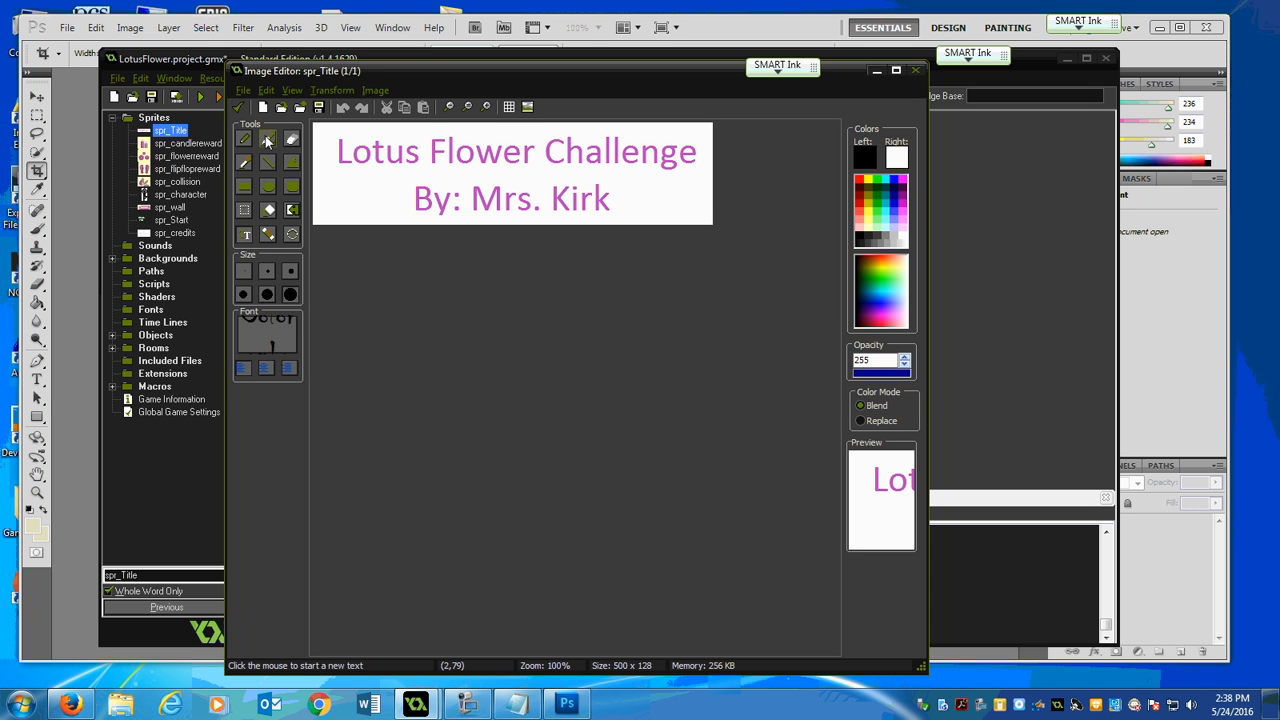
Examine the colour picker, shape, spray, pencil and eraser tools and the opacity setting, and close the spr_Title sprite.
click(250, 164)
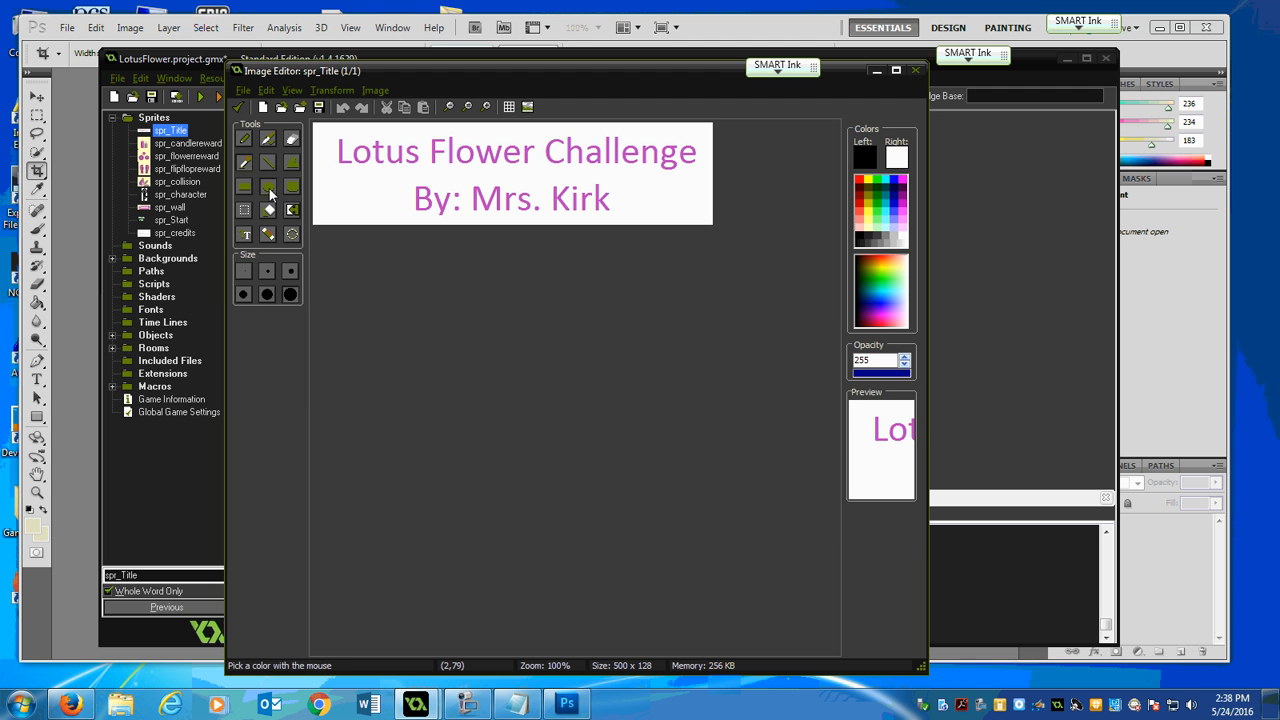
click(269, 188)
click(293, 187)
click(264, 140)
click(246, 140)
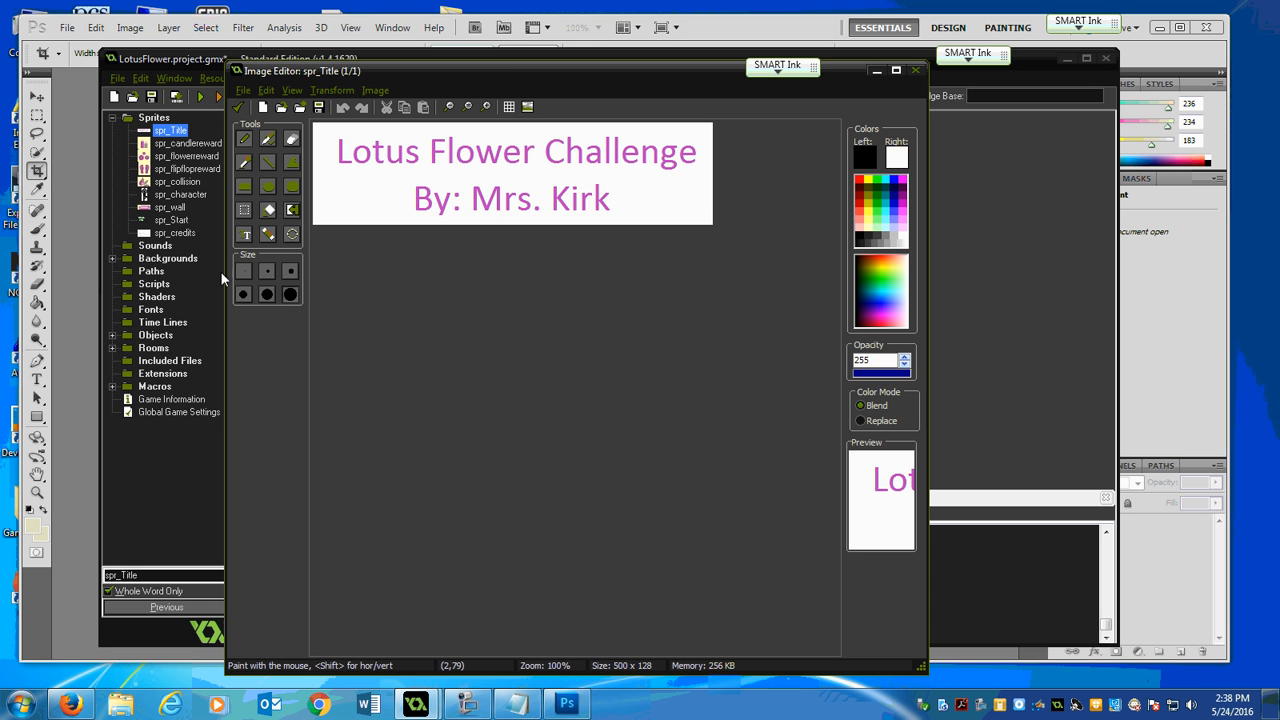
click(291, 140)
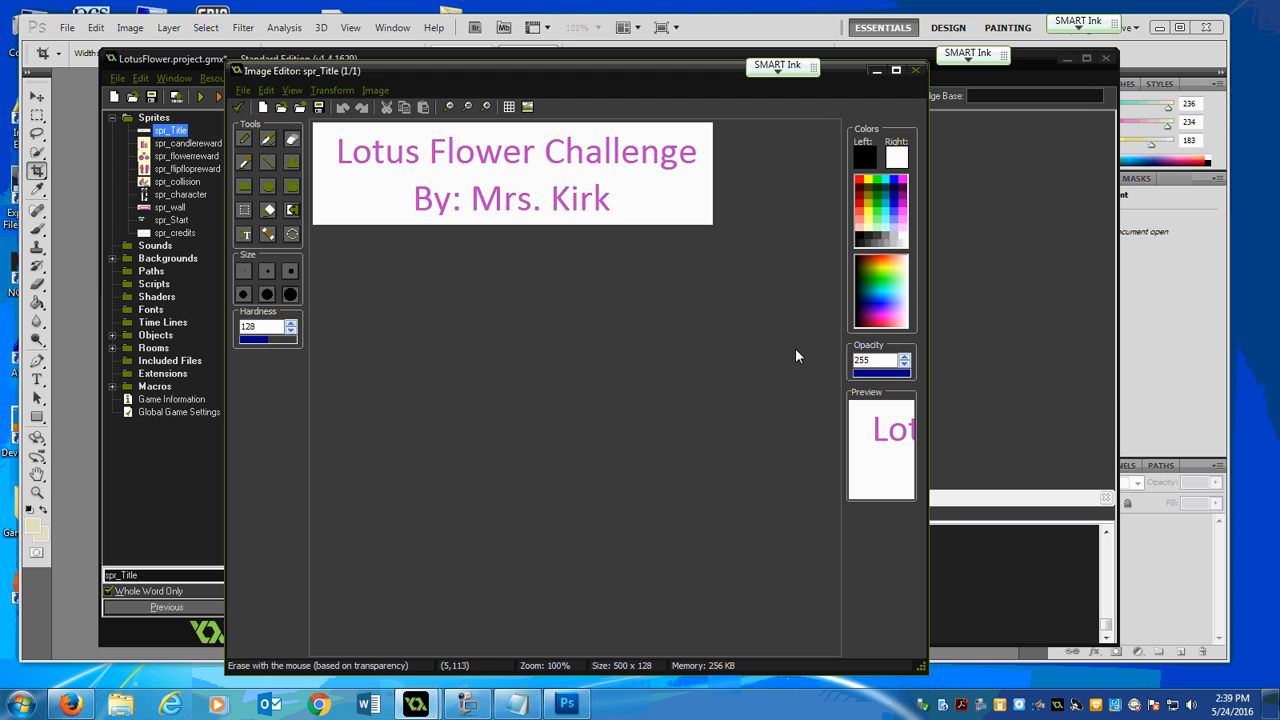
click(246, 140)
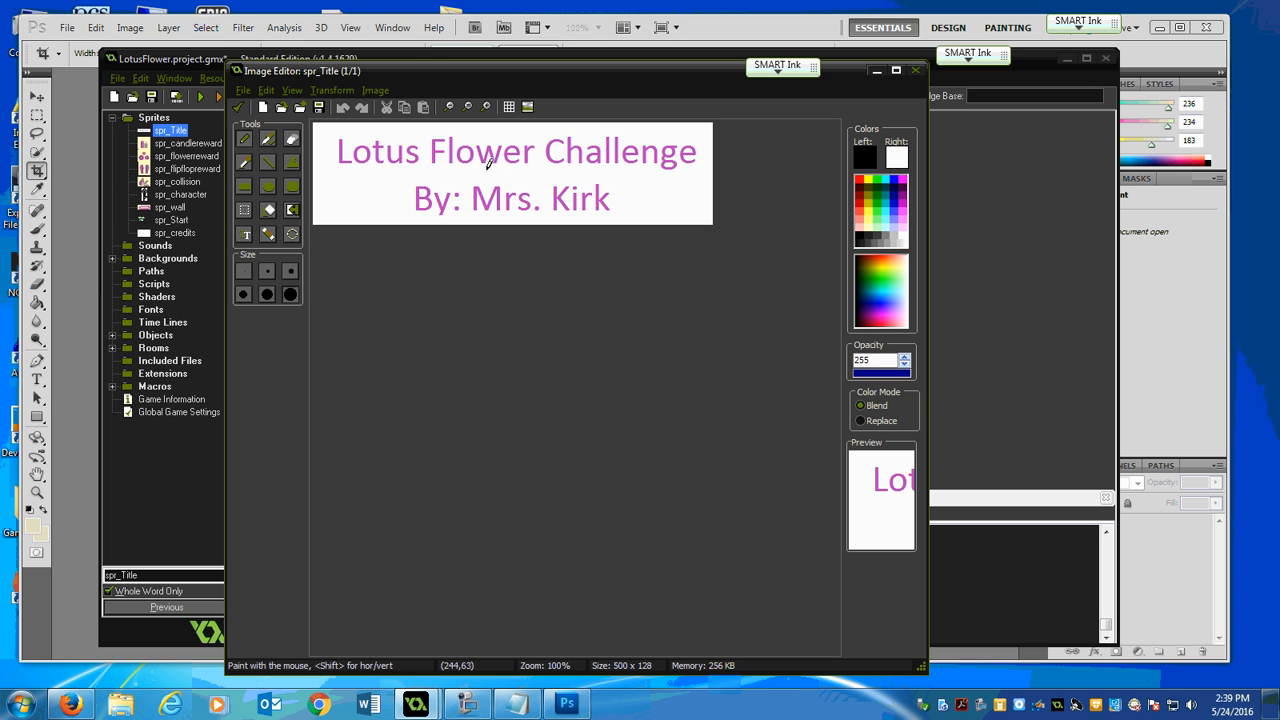
double_click(861, 360)
click(247, 186)
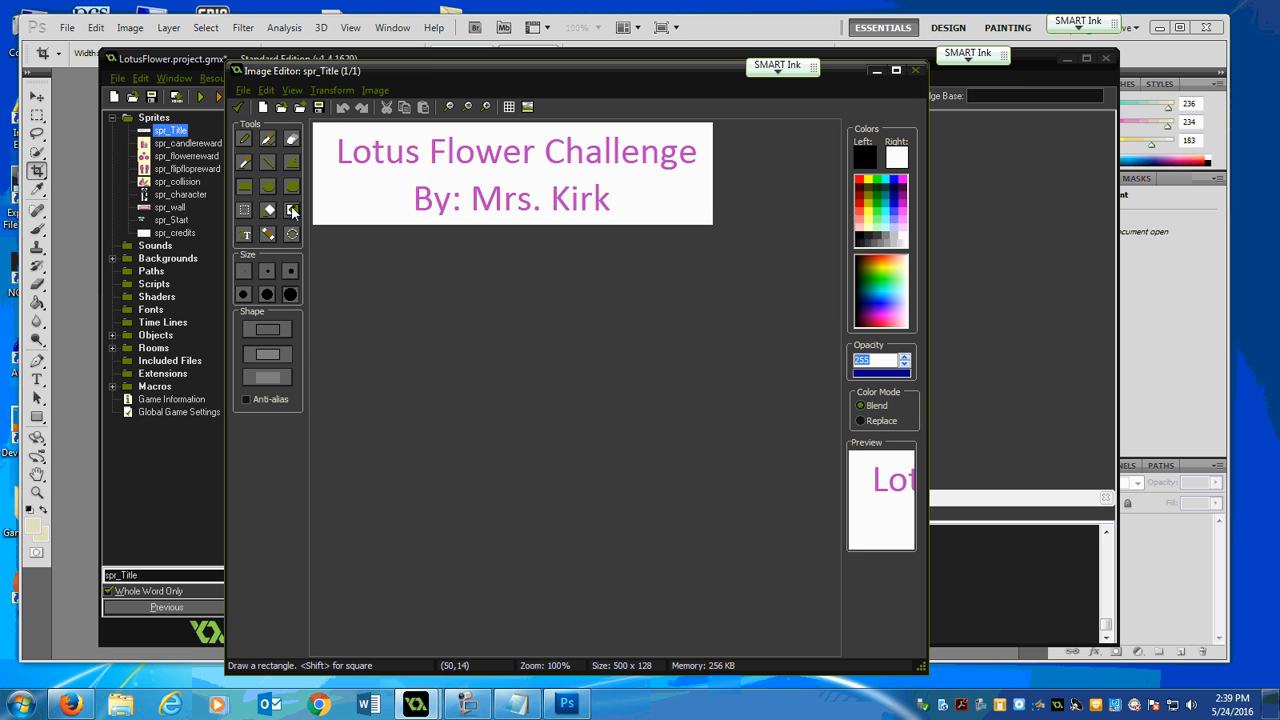
click(244, 162)
click(245, 139)
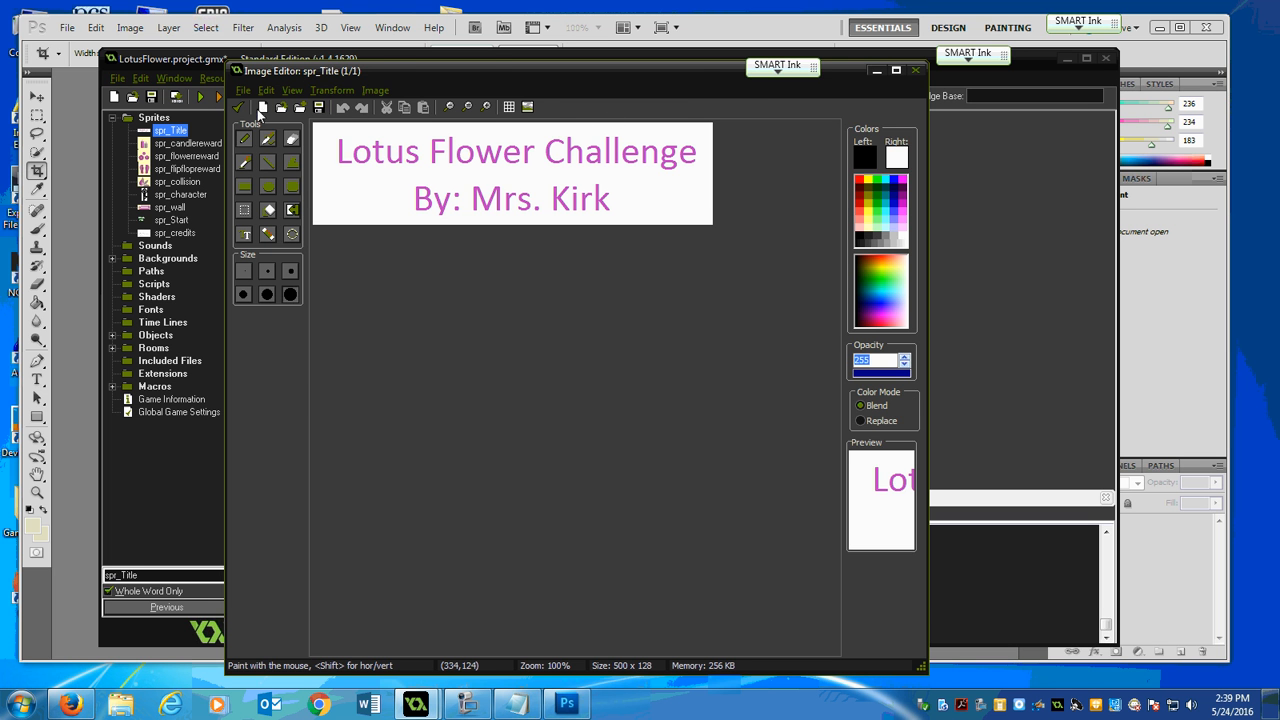
click(915, 70)
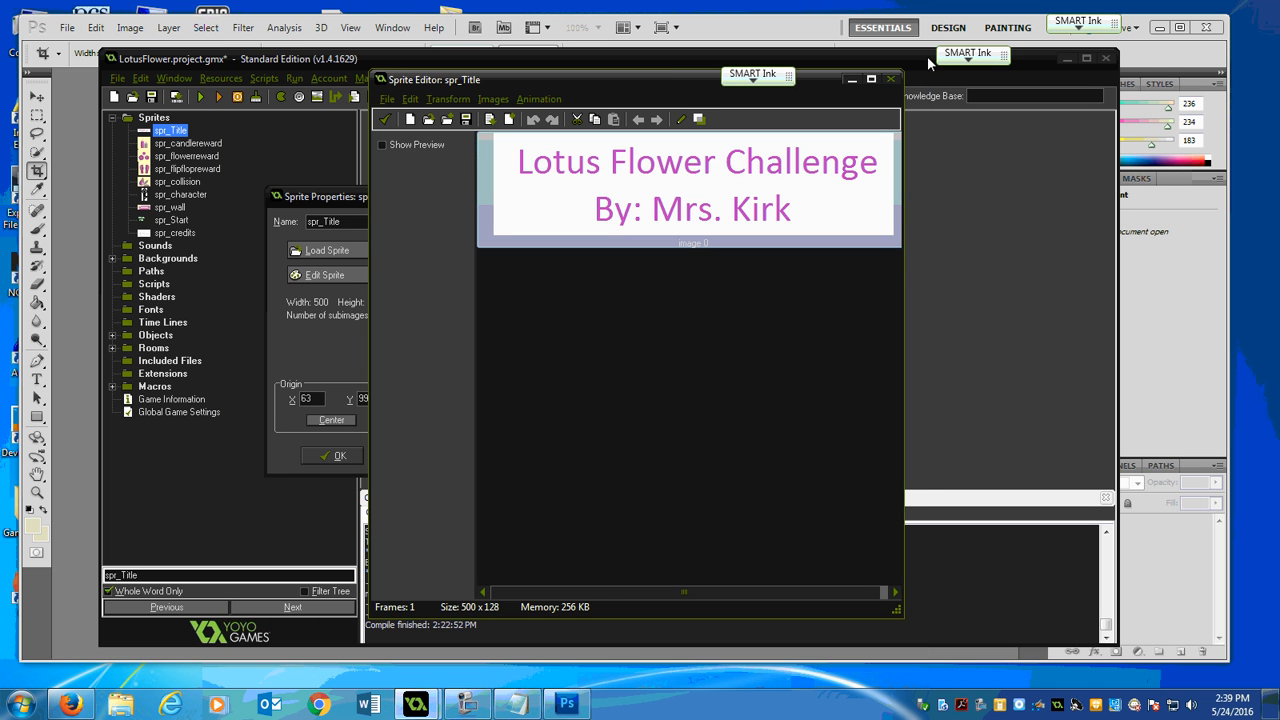
click(890, 78)
click(313, 456)
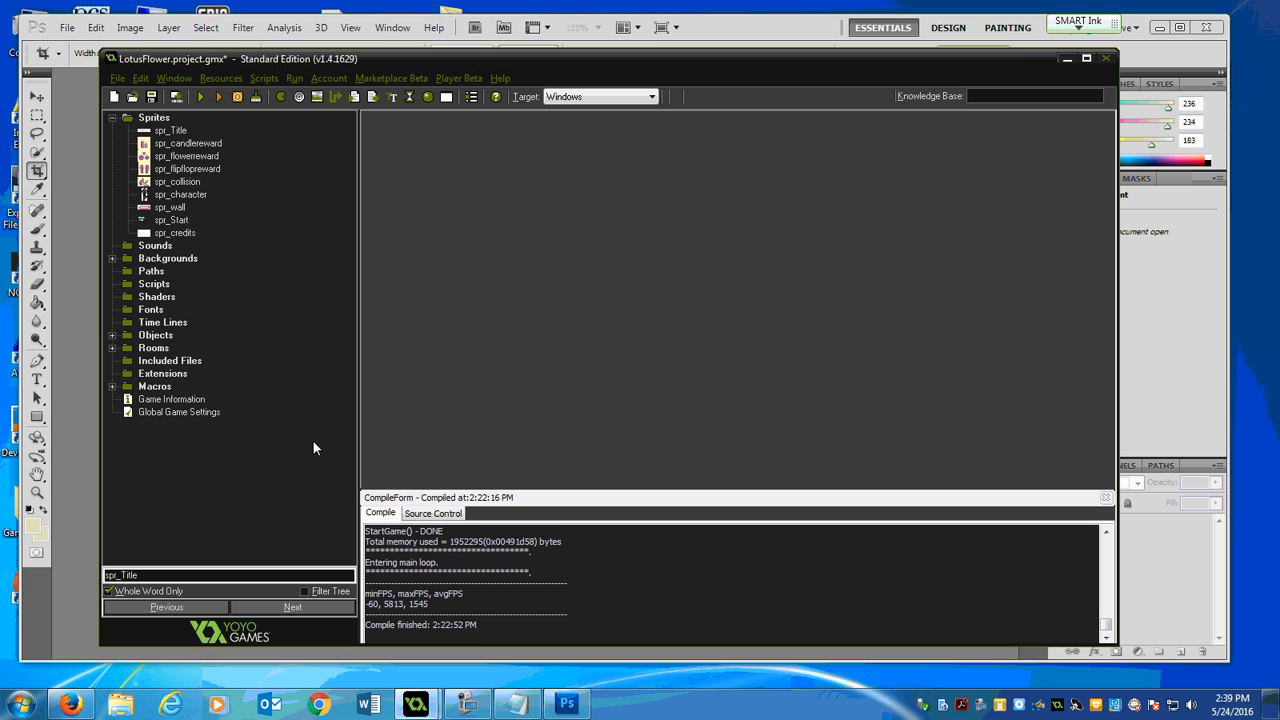
Erase the white colour from all images of the spr_character sprite, adjusting the tolerance so its background turns transparent.
double_click(179, 197)
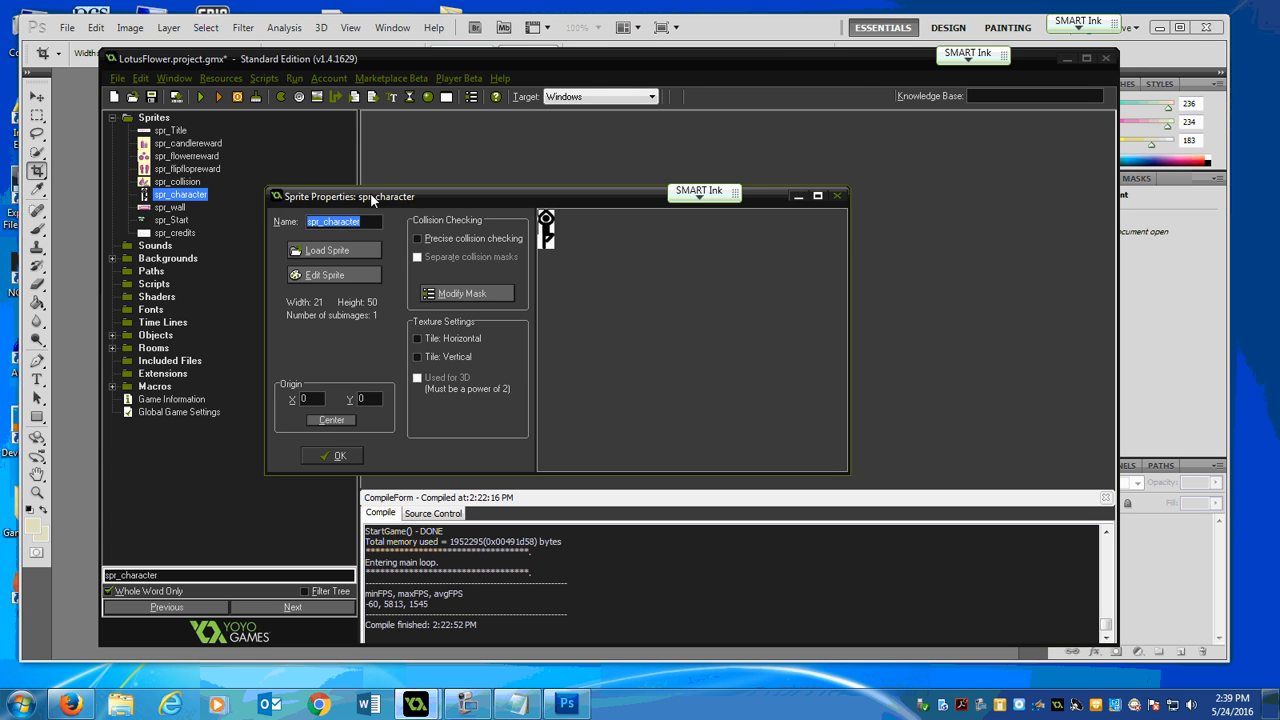
drag(370, 196, 344, 176)
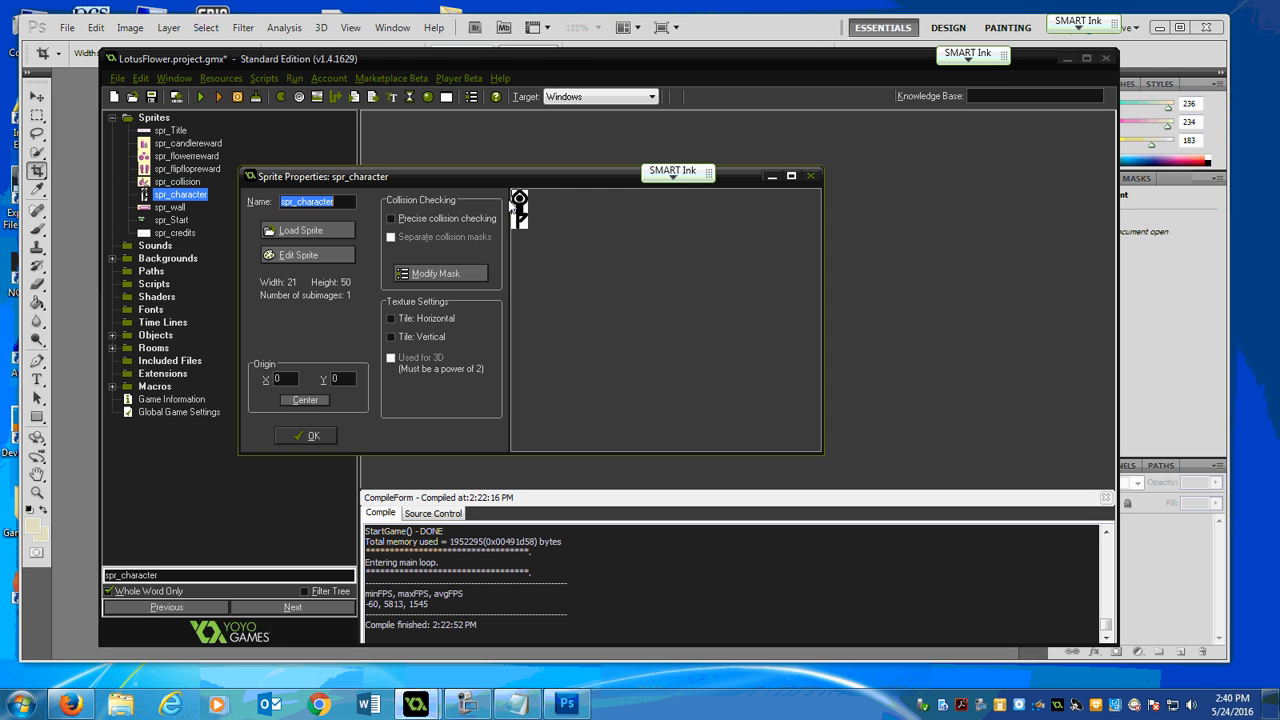
click(307, 258)
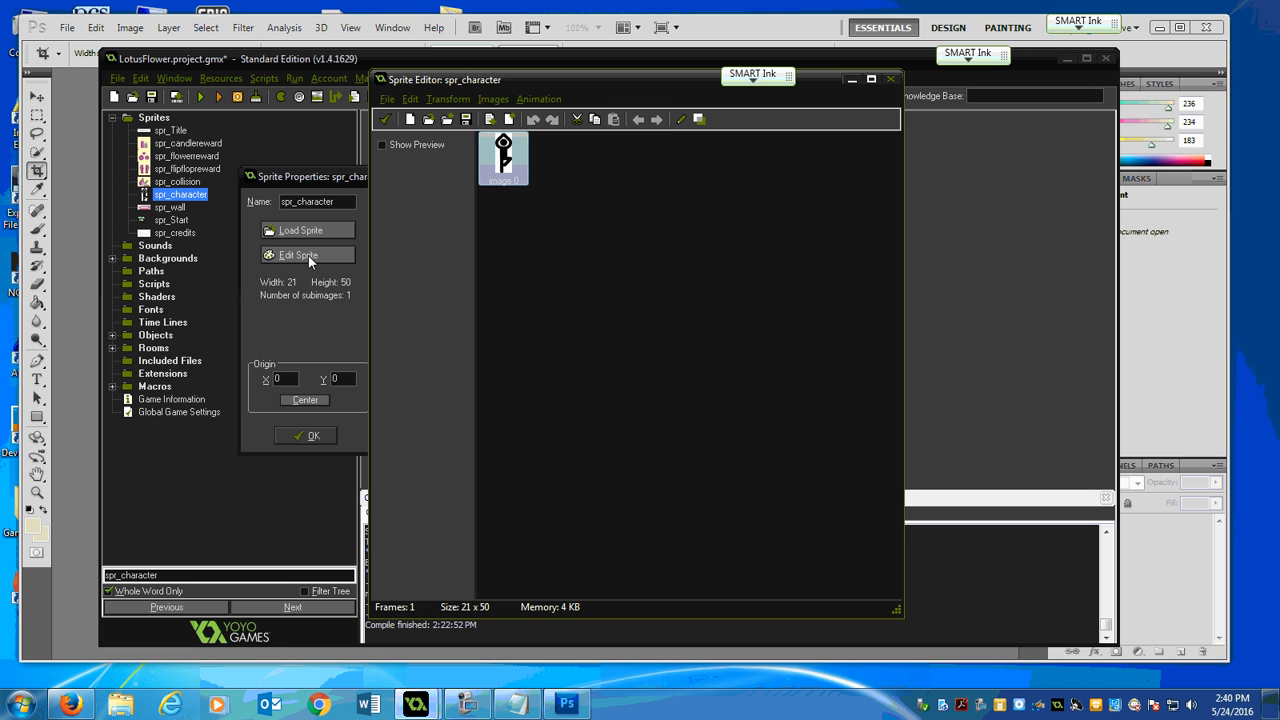
click(492, 99)
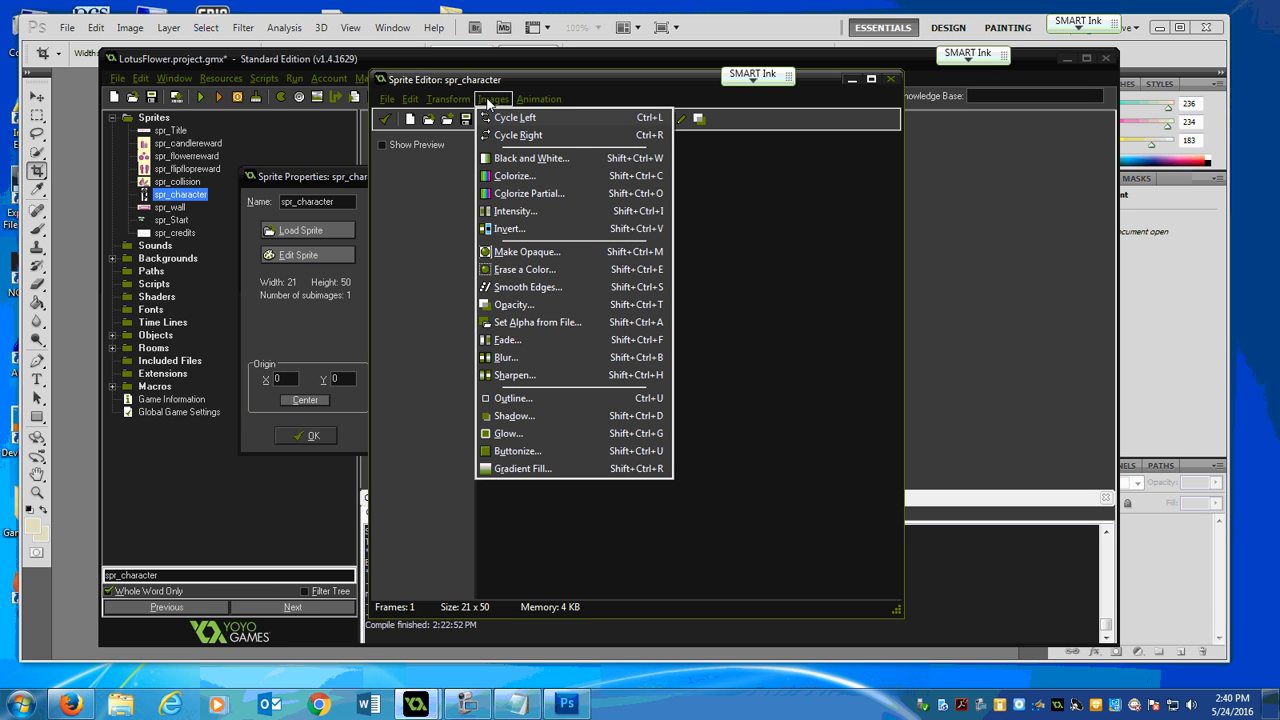
click(516, 270)
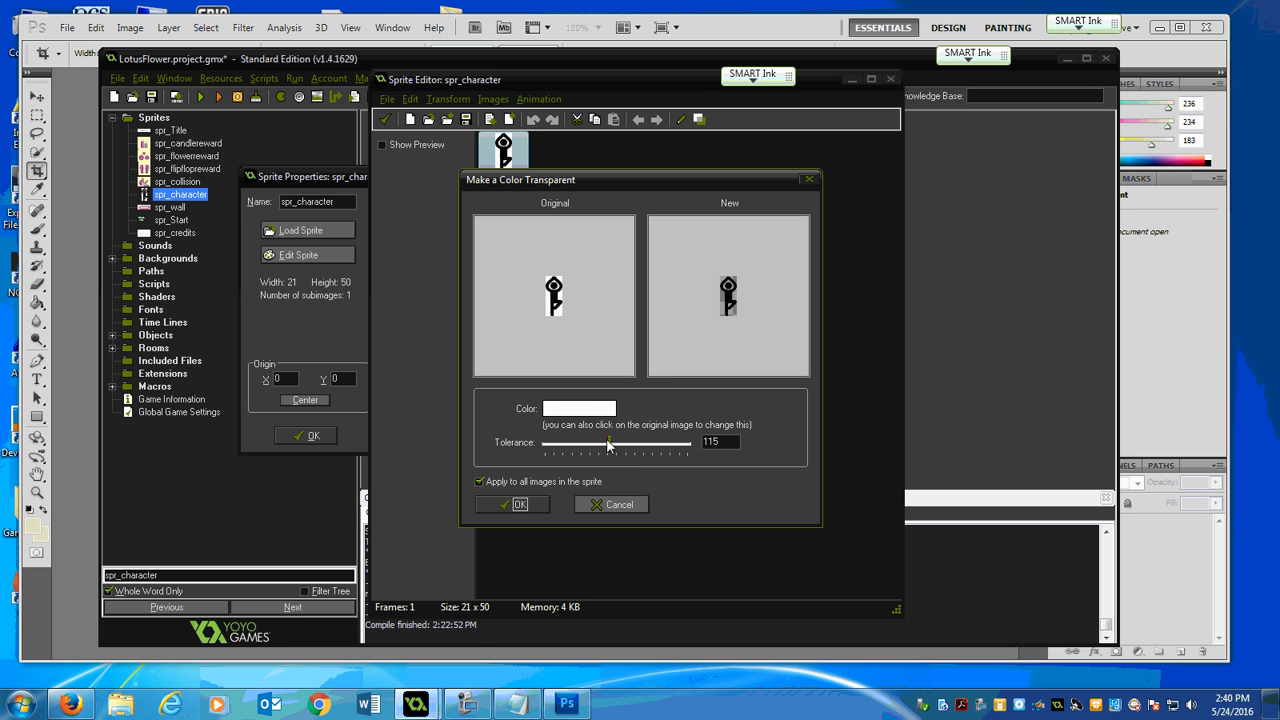
mouse_move(610, 445)
mouse_down()
mouse_move(658, 445)
mouse_move(539, 443)
mouse_move(602, 446)
mouse_up()
click(508, 509)
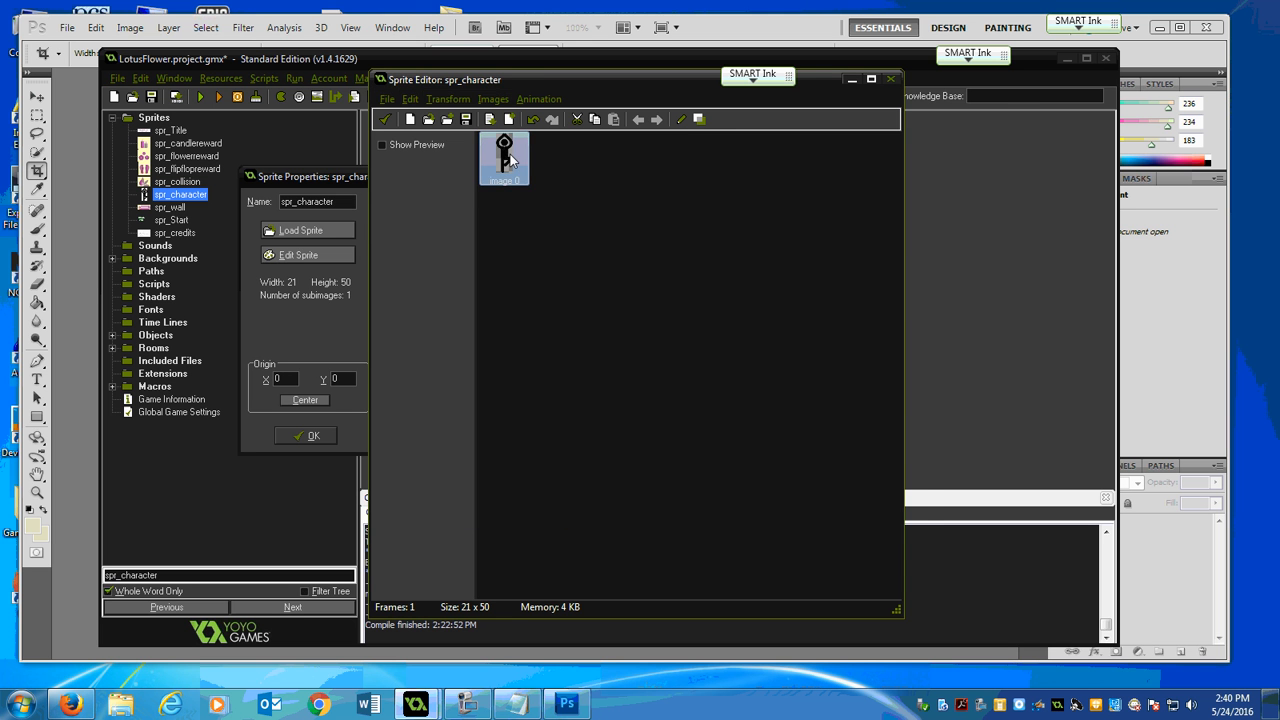
Inspect the edges and transparent areas of the spr_character image at several zoom levels with the eraser chosen, and close the image.
mouse_move(504, 79)
mouse_down()
mouse_move(528, 75)
mouse_move(482, 82)
mouse_up()
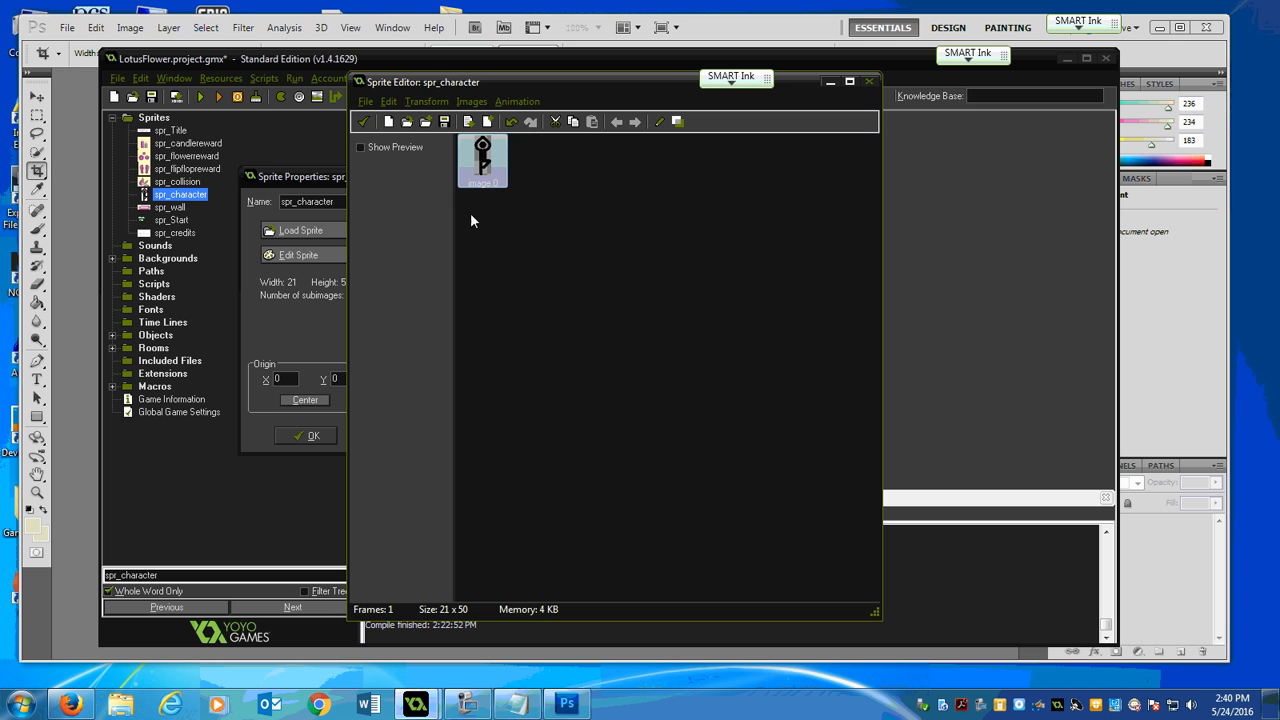
click(483, 172)
click(467, 704)
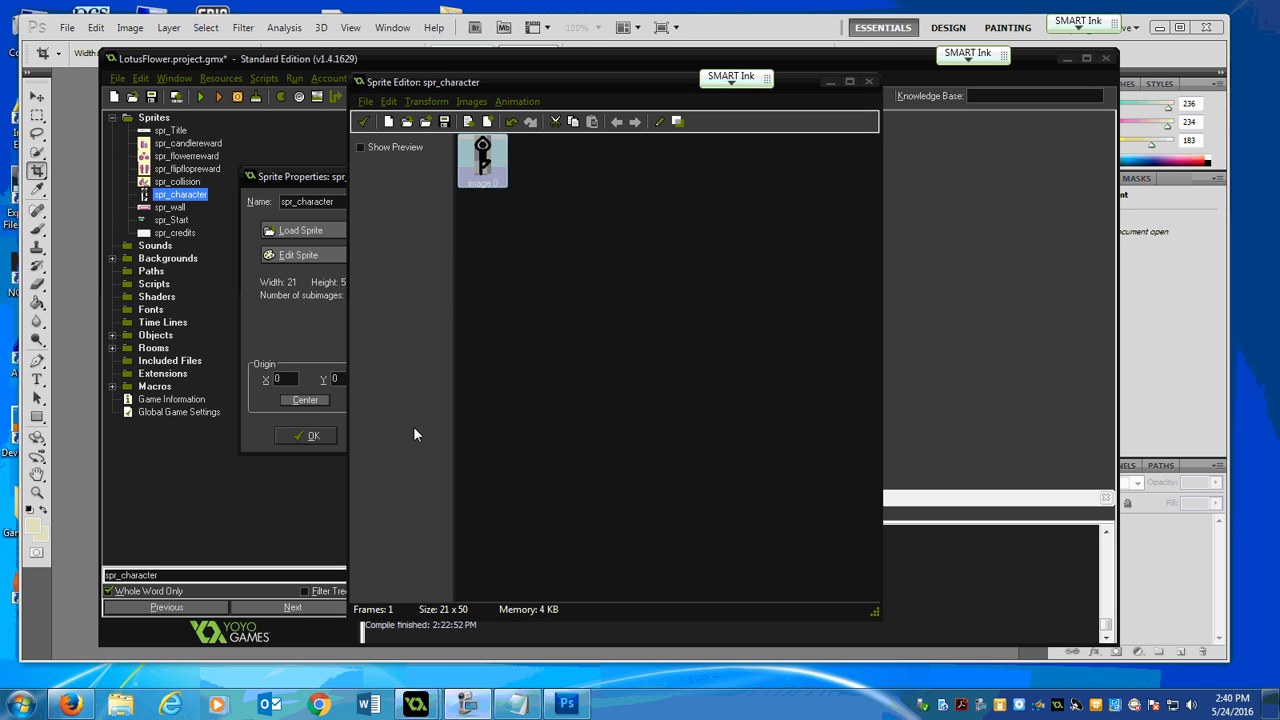
double_click(481, 160)
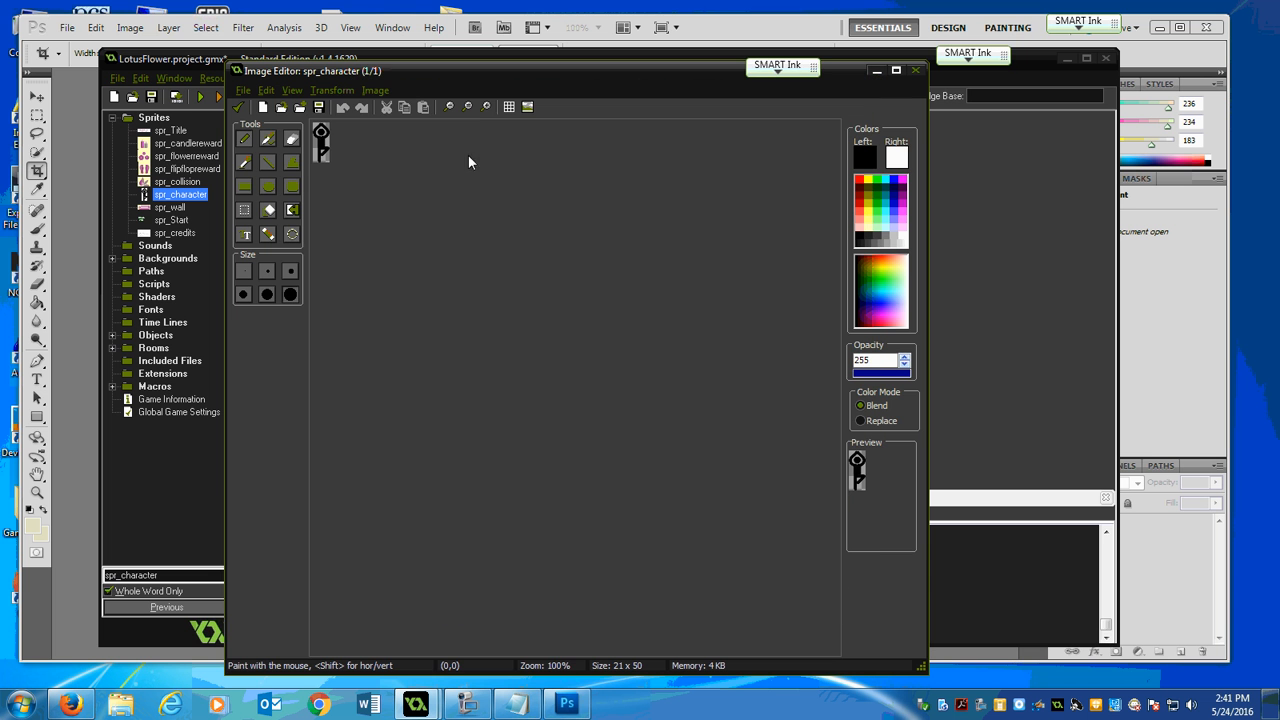
scroll(344, 151, up, 5)
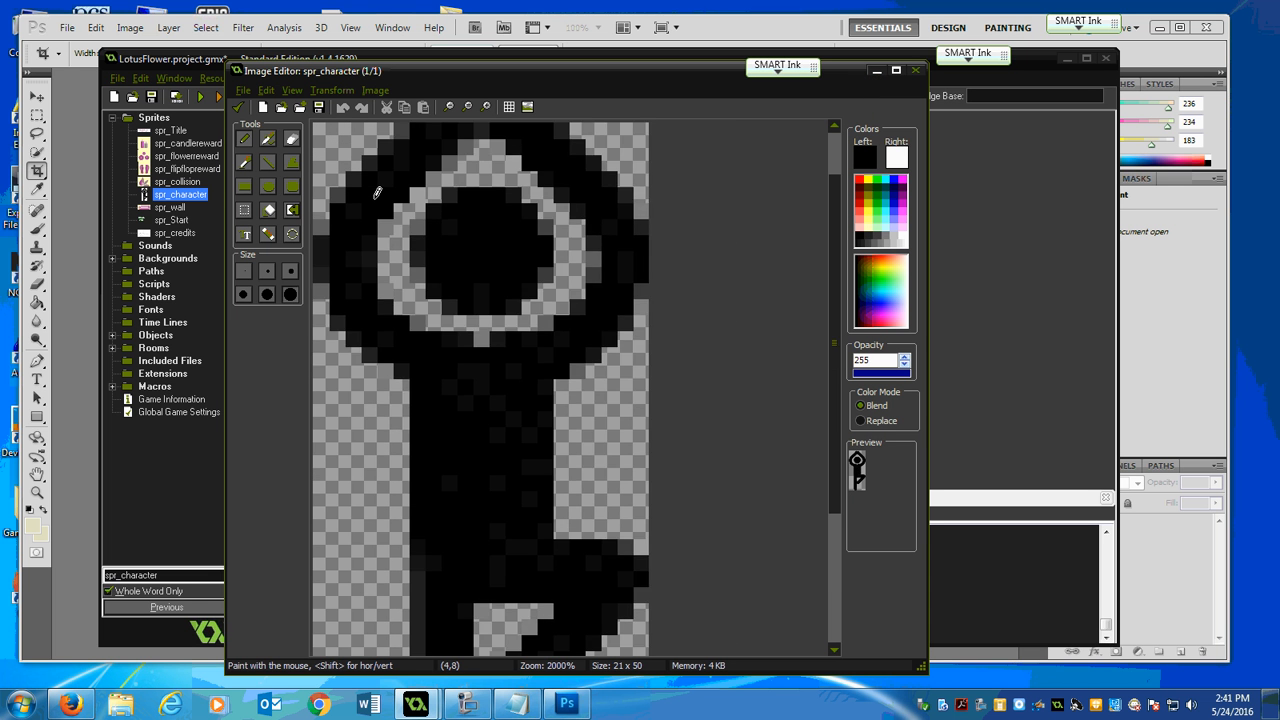
scroll(377, 192, down, 3)
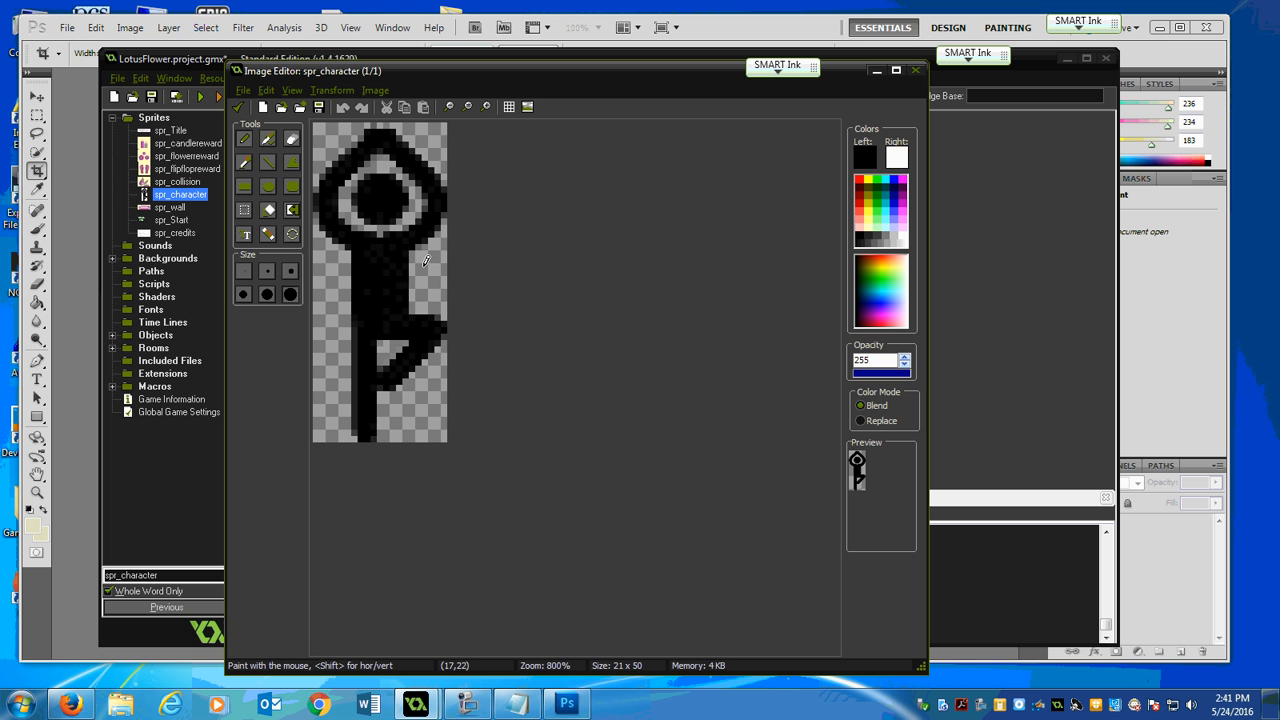
scroll(410, 263, up, 5)
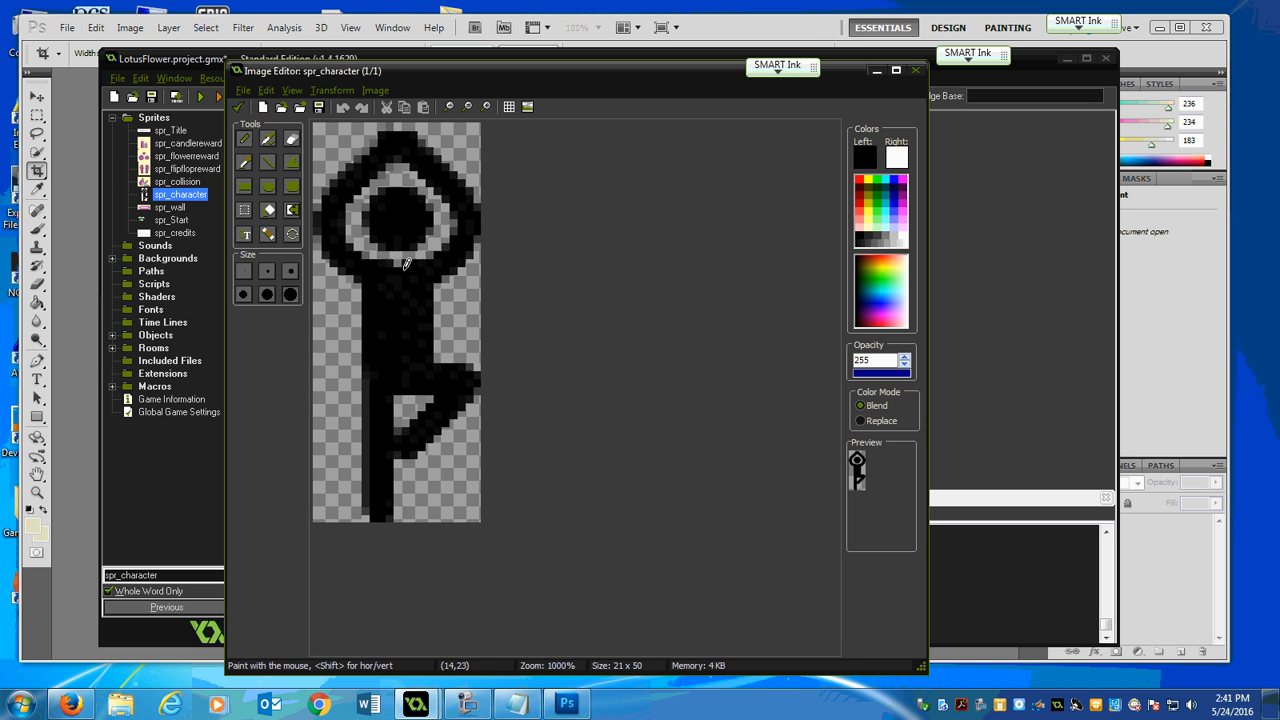
scroll(408, 263, up, 2)
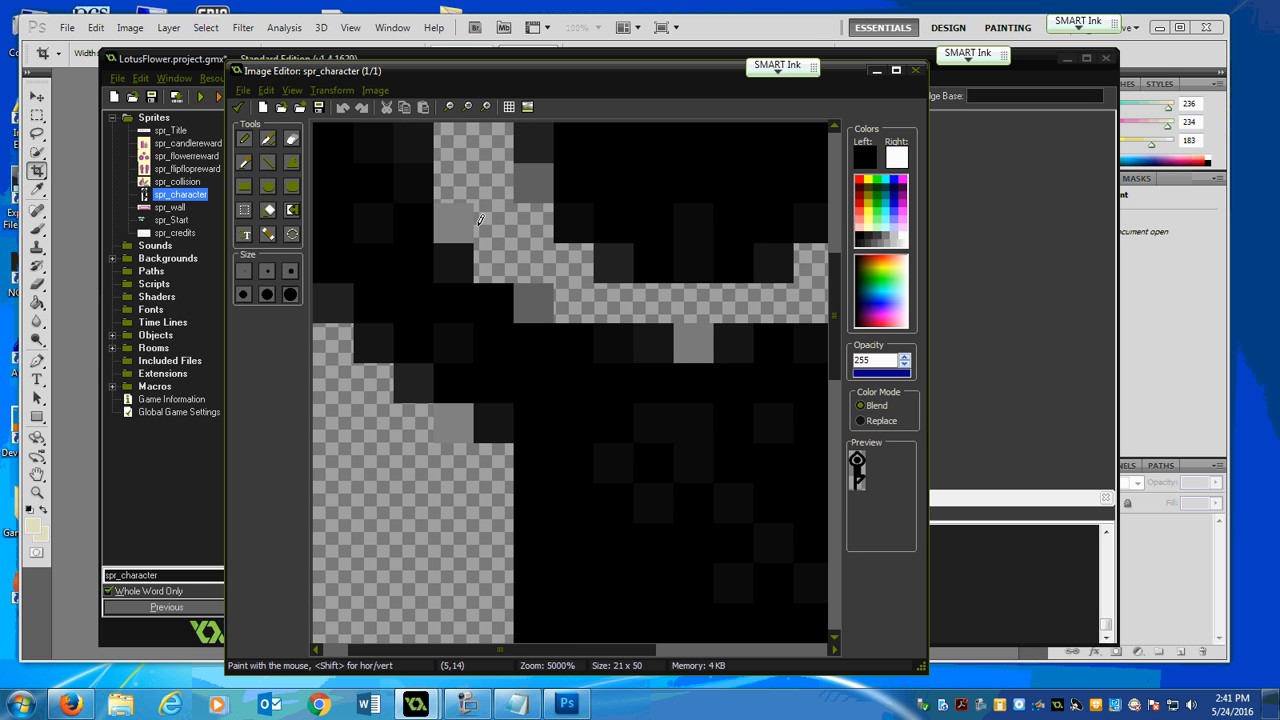
scroll(449, 345, down, 5)
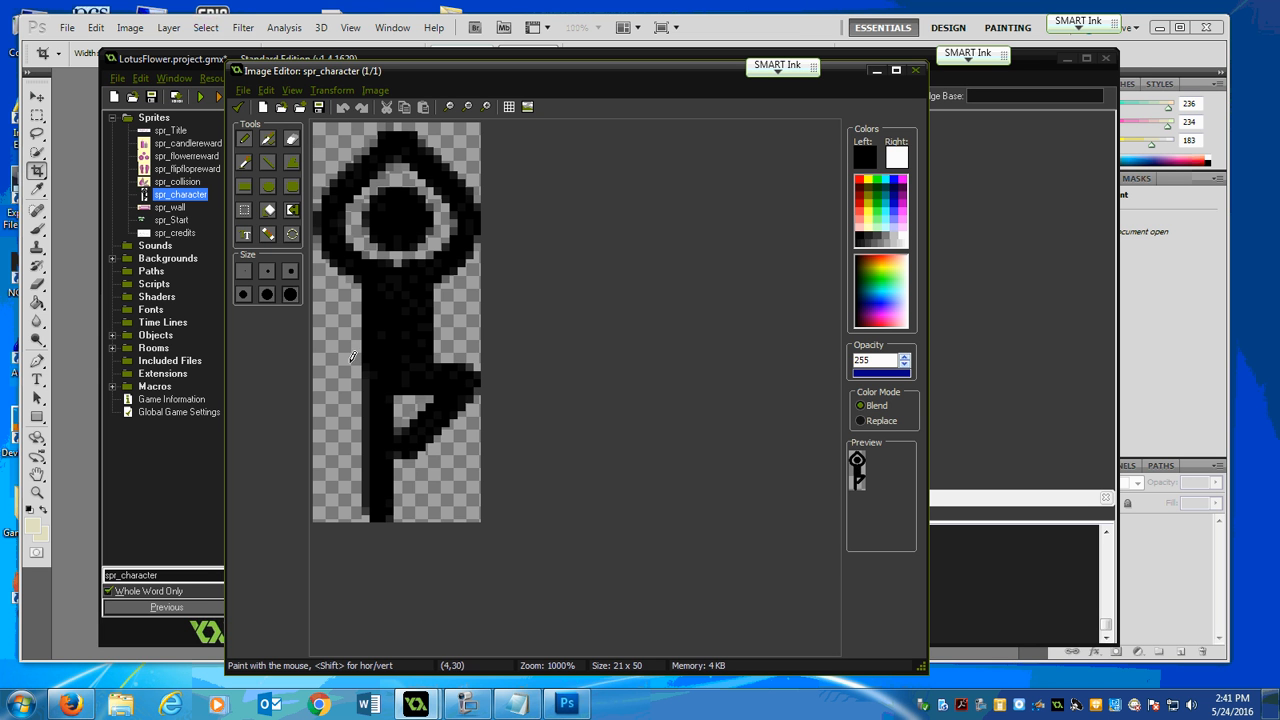
scroll(355, 352, up, 1)
click(292, 138)
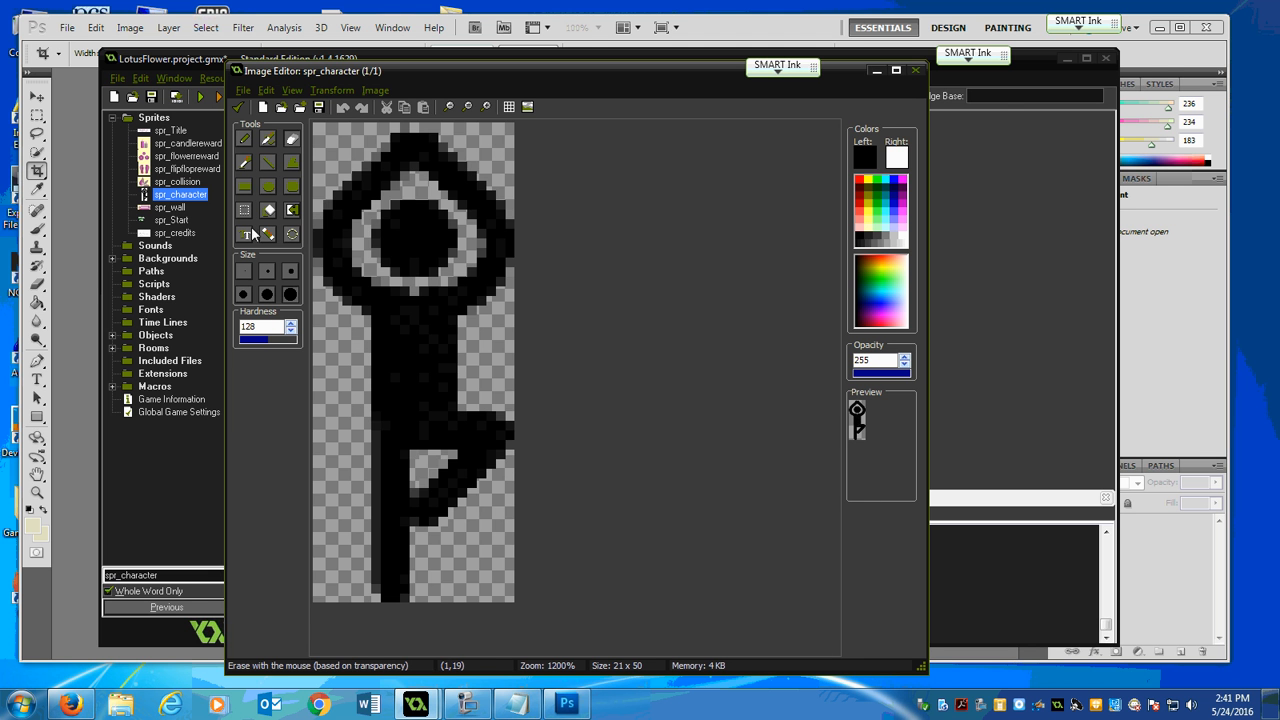
scroll(428, 288, up, 5)
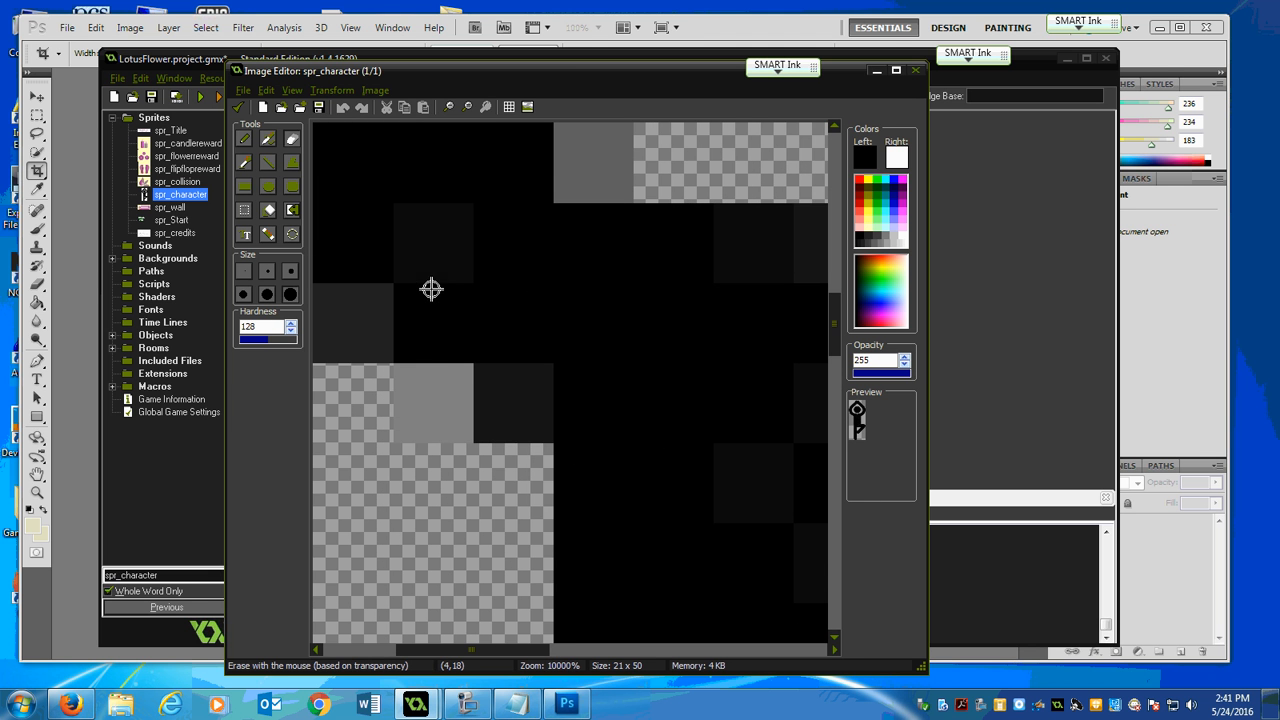
scroll(502, 437, up, 2)
scroll(502, 437, down, 5)
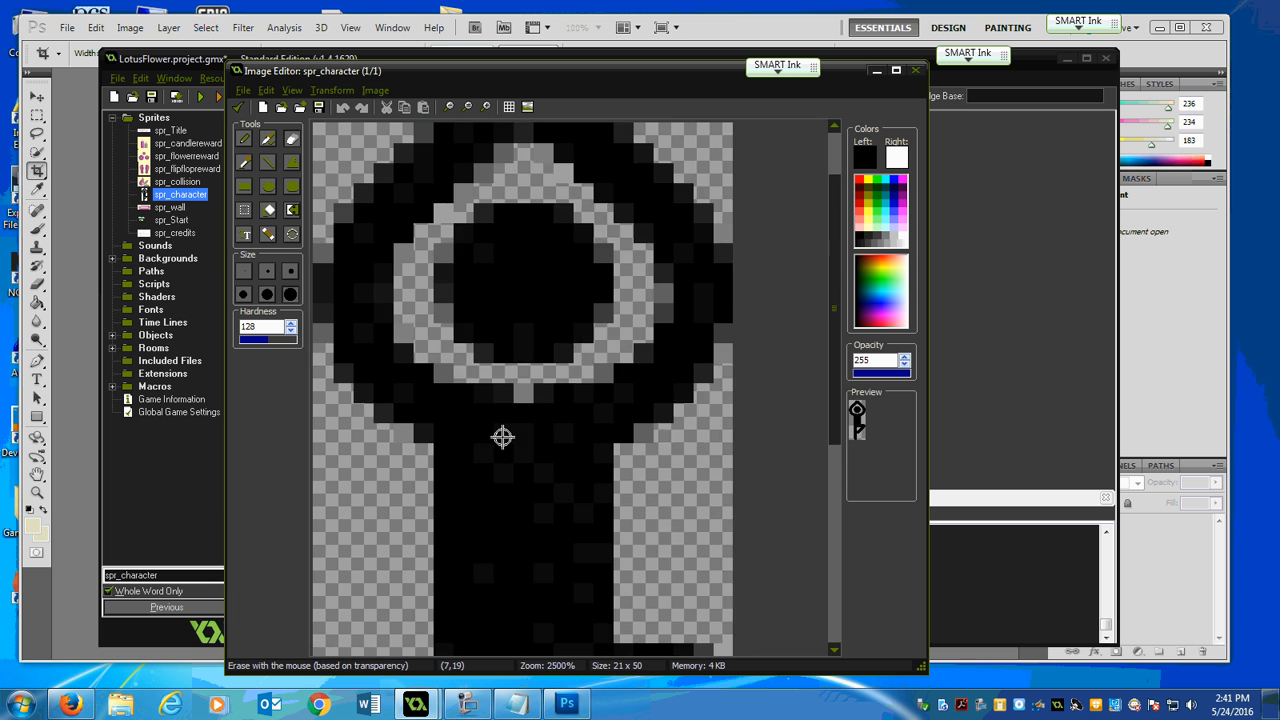
scroll(502, 437, down, 1)
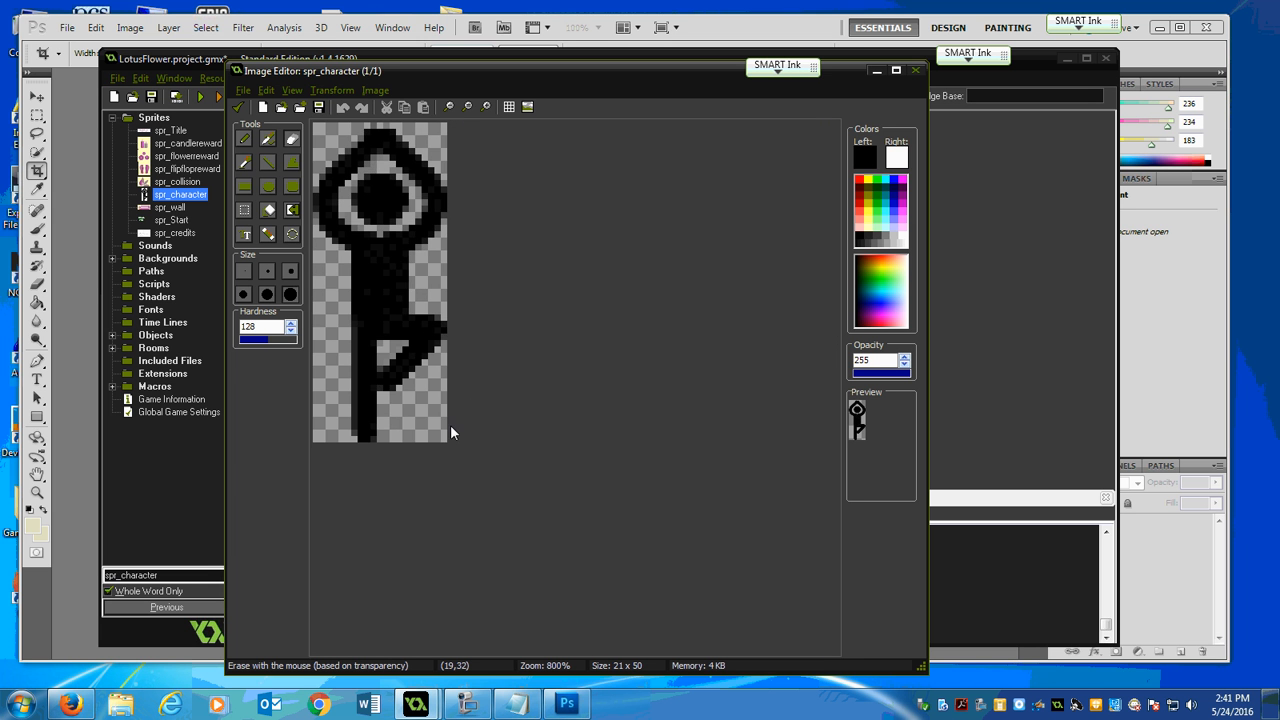
scroll(450, 432, down, 5)
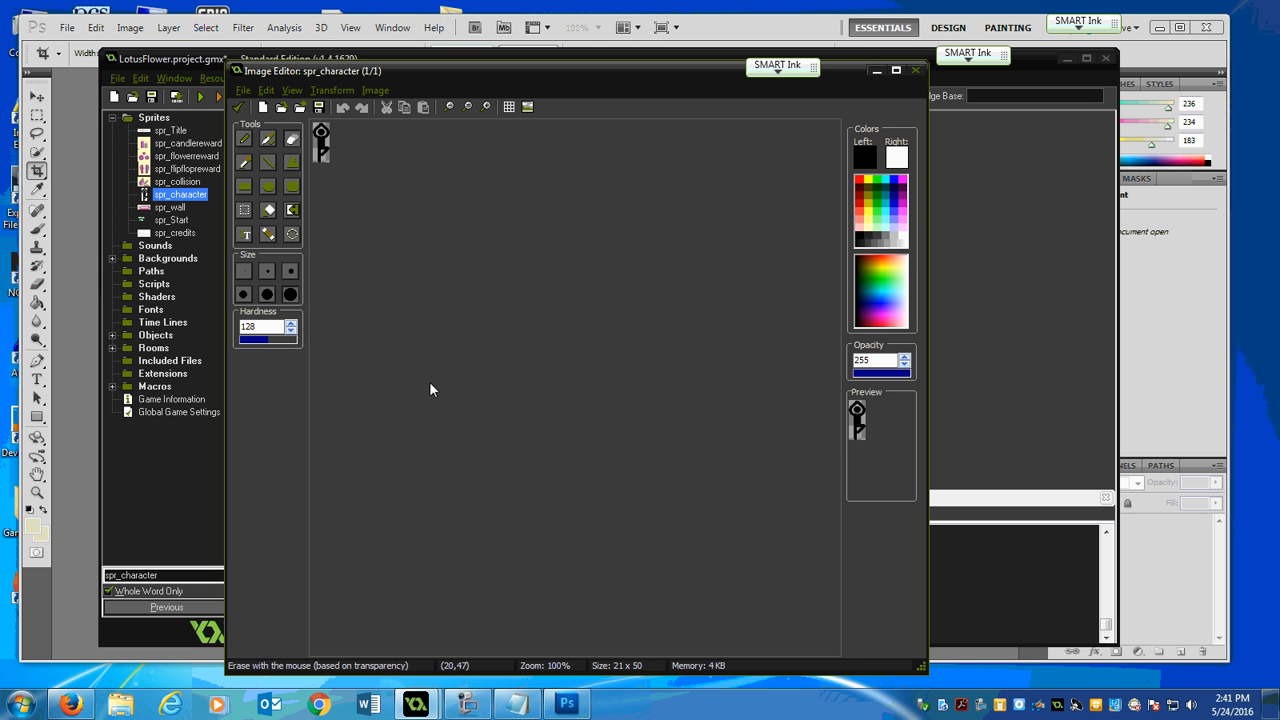
click(915, 70)
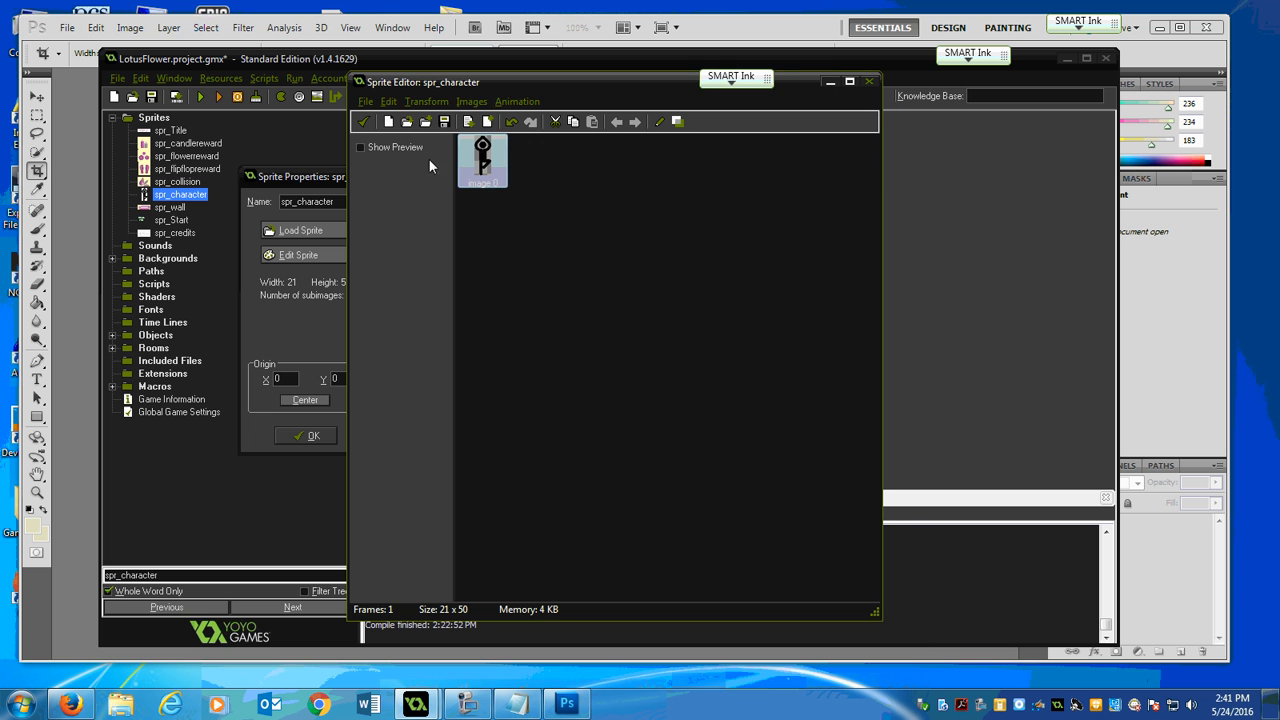
Accept the edited spr_character image and confirm the sprite's properties.
click(364, 121)
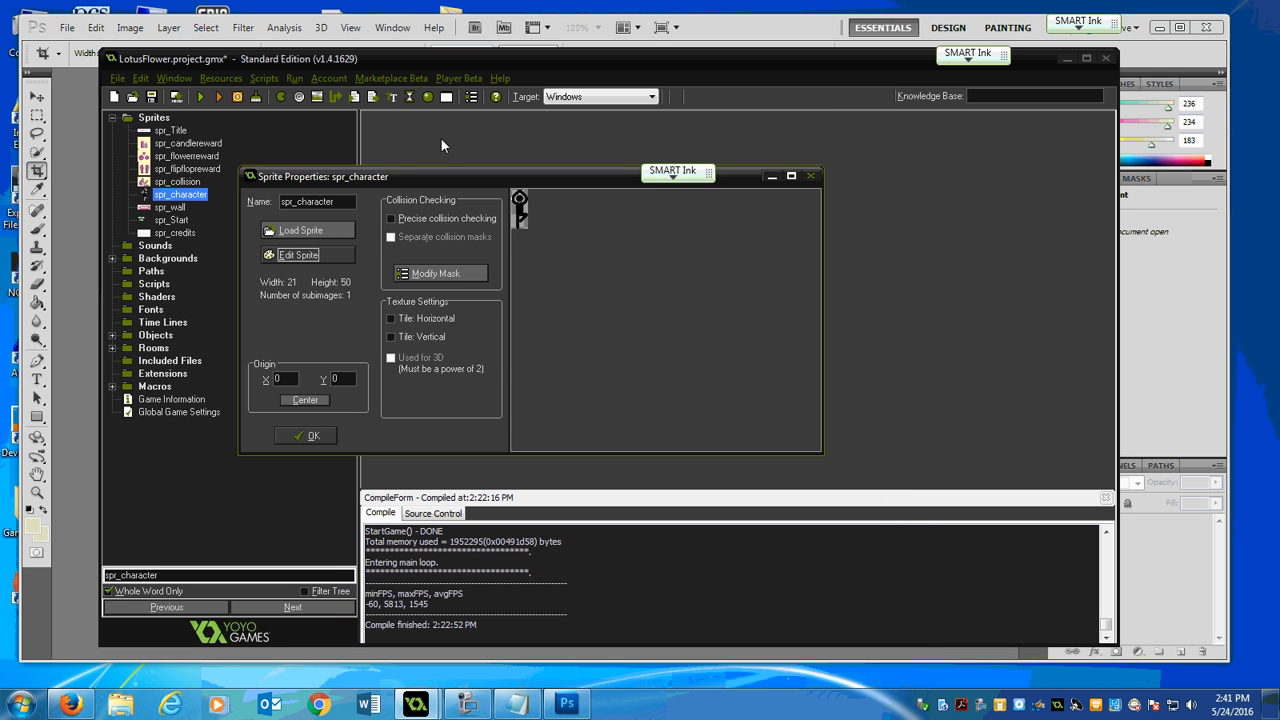
drag(435, 172, 471, 159)
click(331, 418)
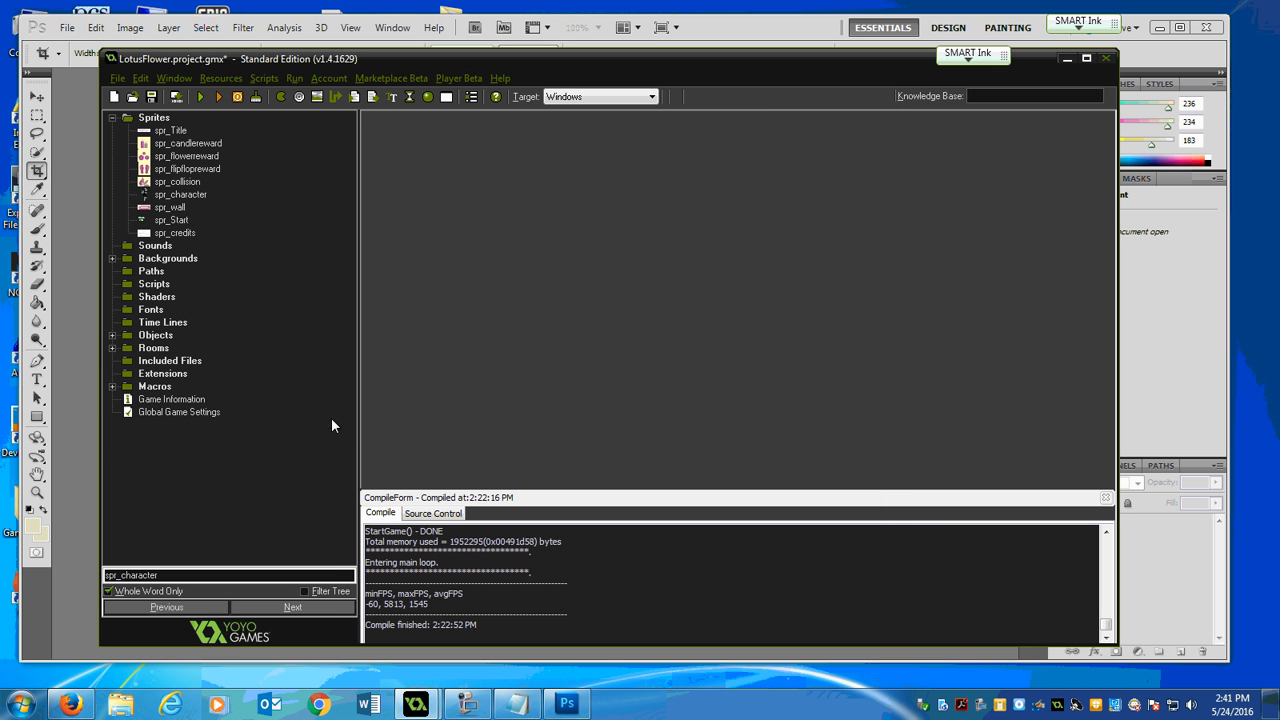
Open the rm_level_1 room to check the character sprite against the background.
click(113, 348)
double_click(170, 373)
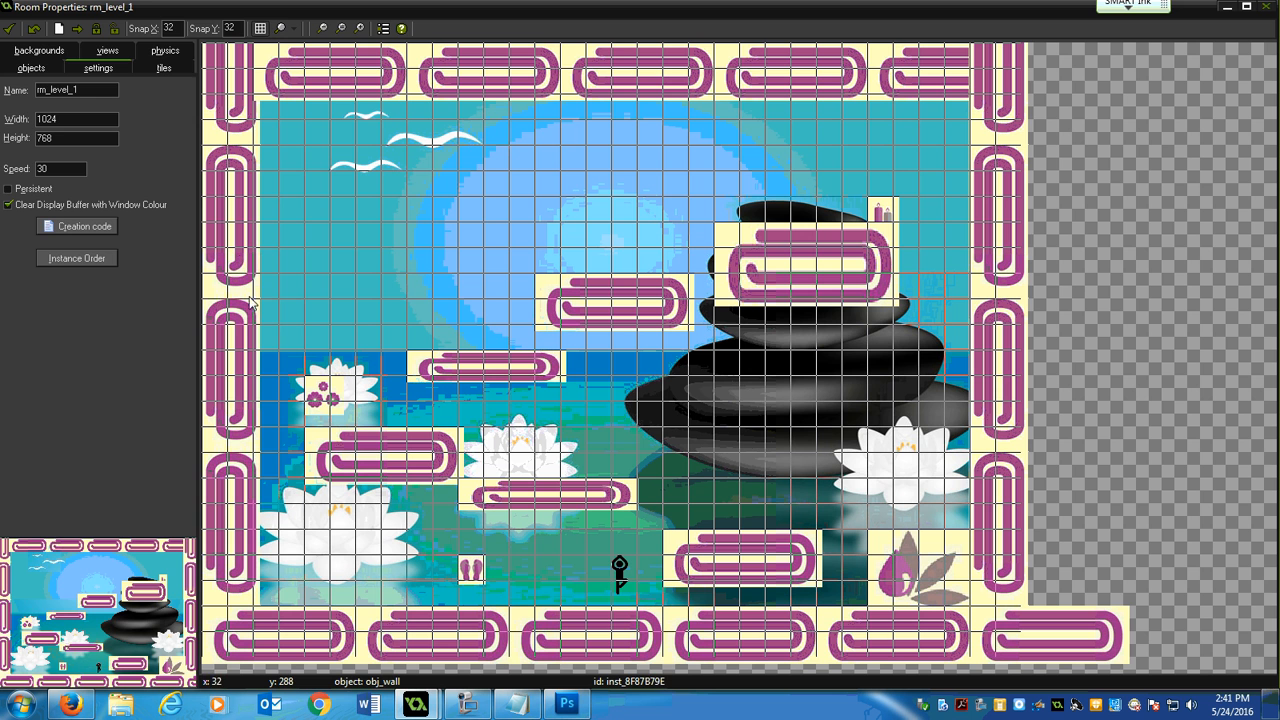
Close the room and erase the pale yellow background colour from all images of spr_flowerreward with tolerance 87, confirming the sprite.
click(9, 28)
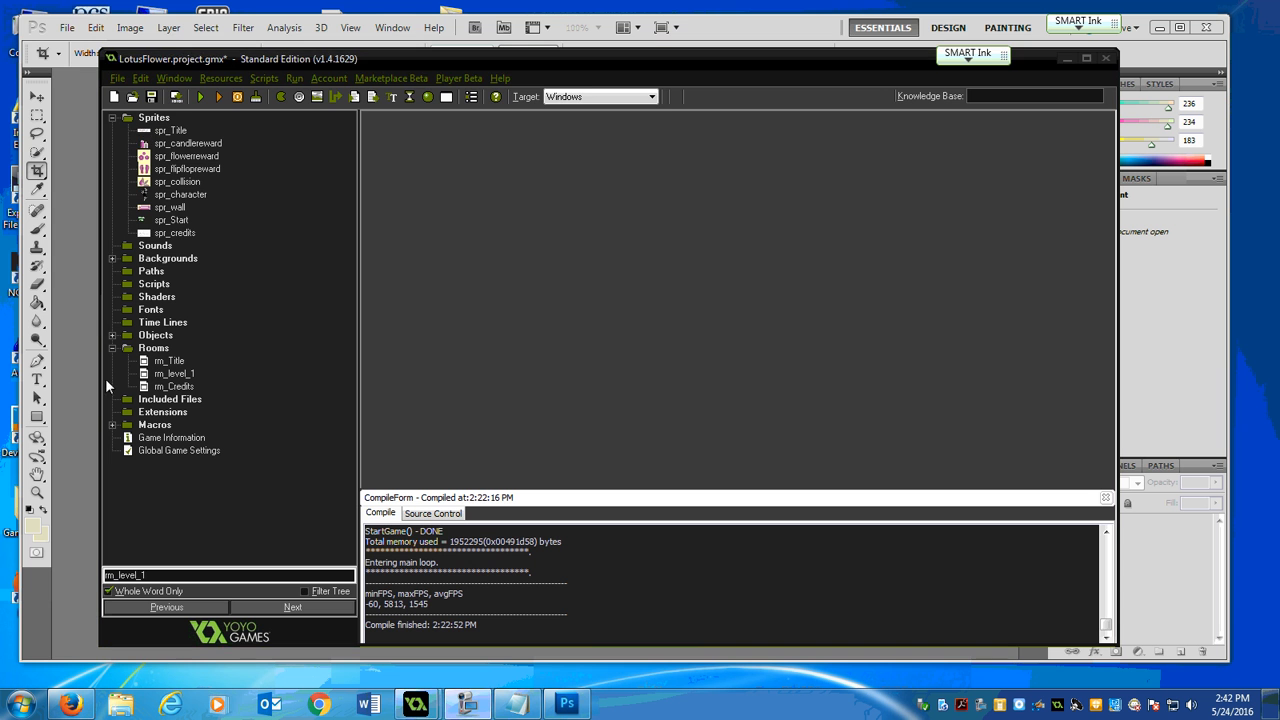
double_click(186, 156)
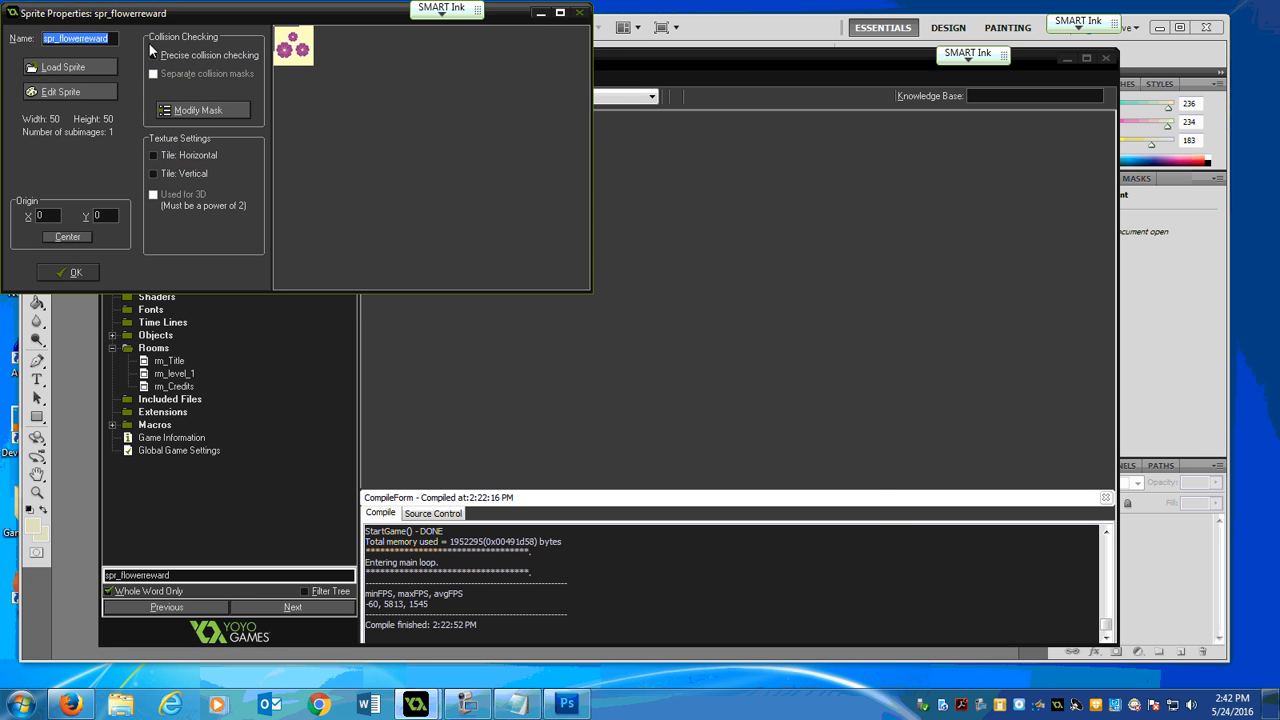
click(60, 92)
click(471, 101)
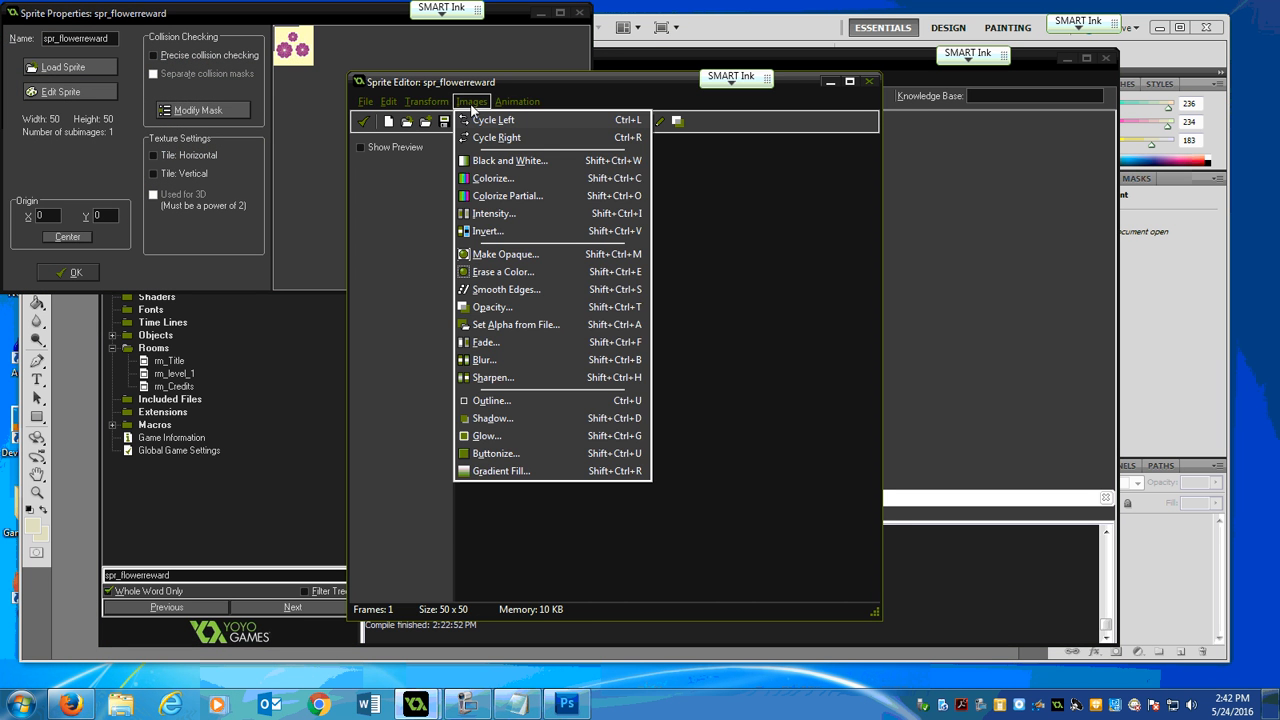
click(503, 272)
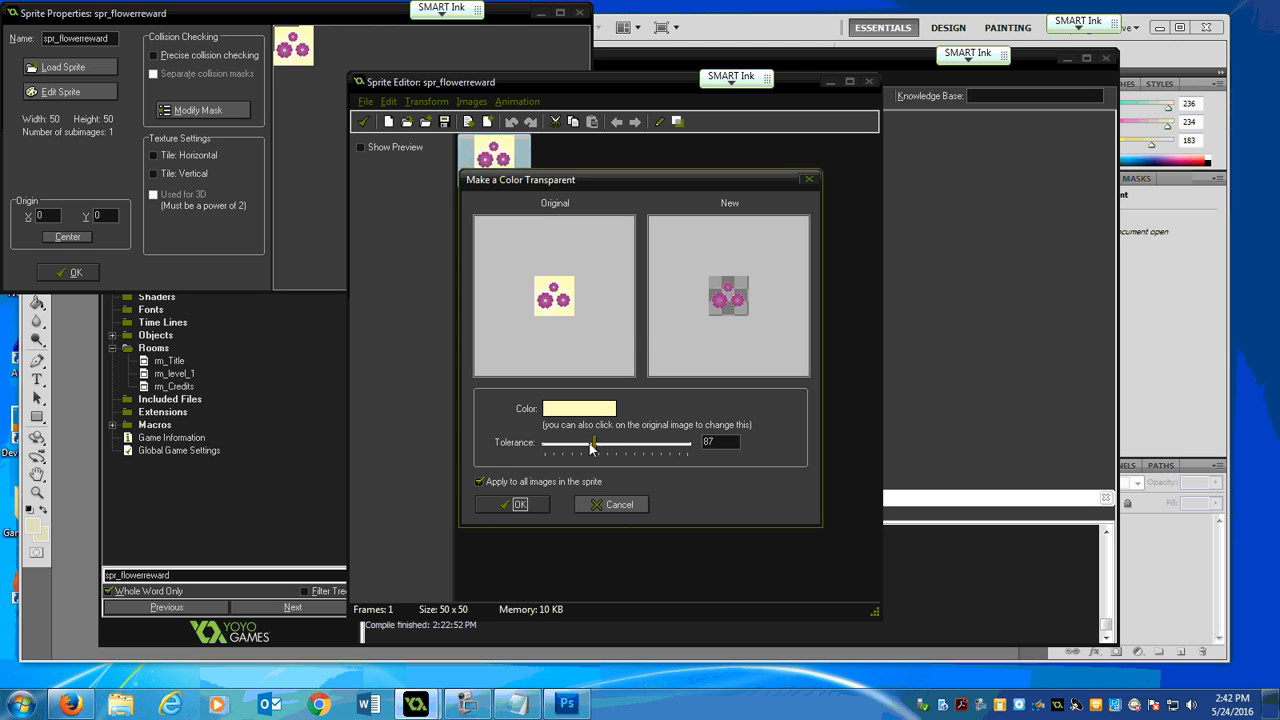
click(513, 502)
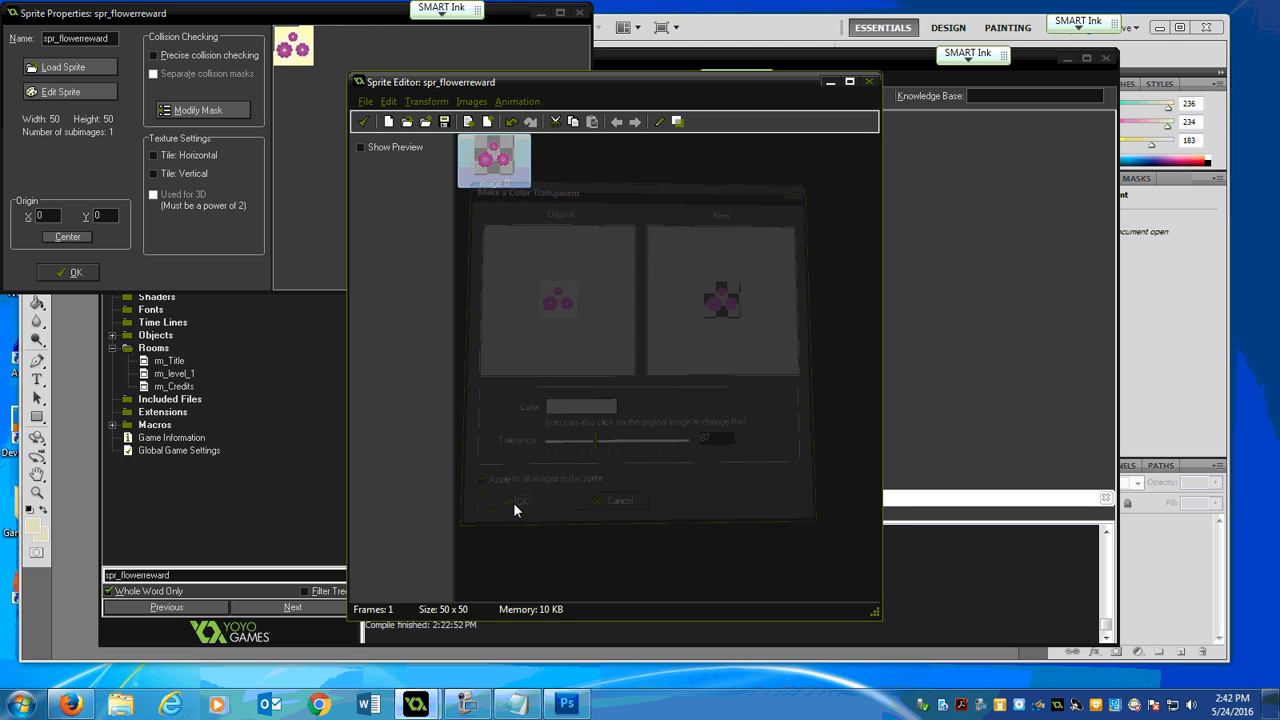
click(364, 121)
click(60, 272)
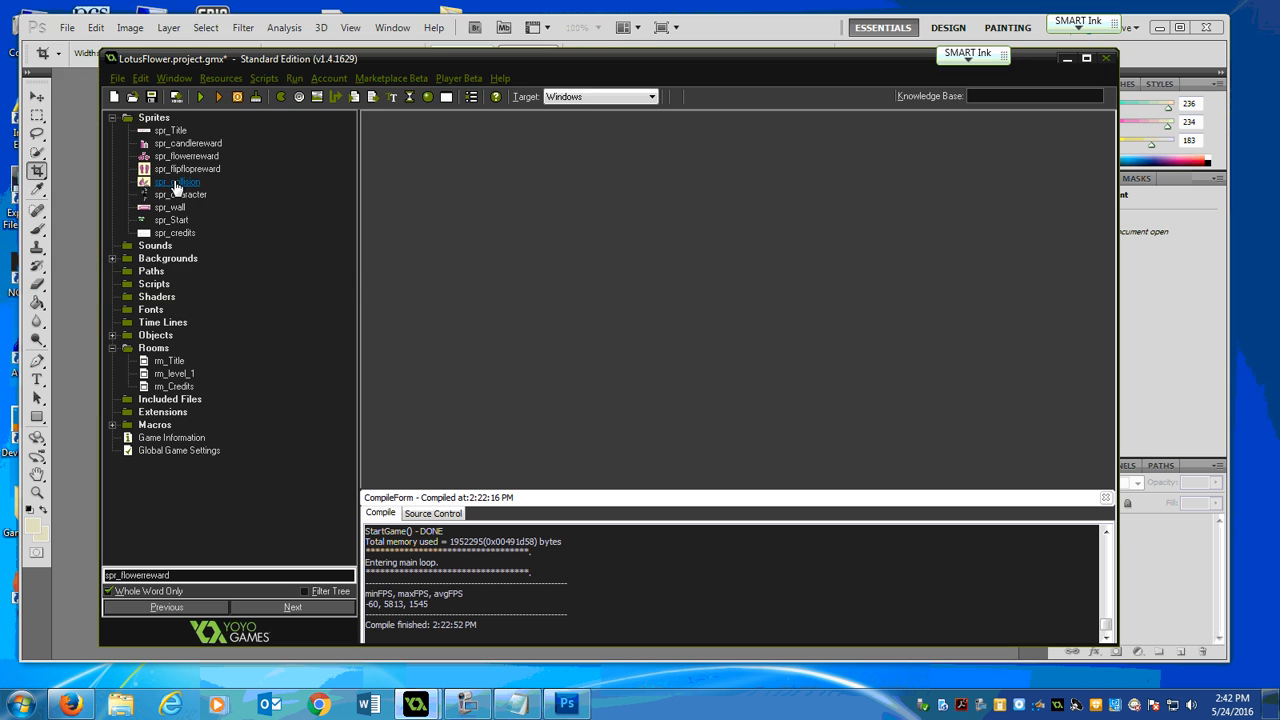
Erase the pale yellow background colour from all images of spr_flipflopreward with tolerance 87 and confirm the sprite.
double_click(178, 169)
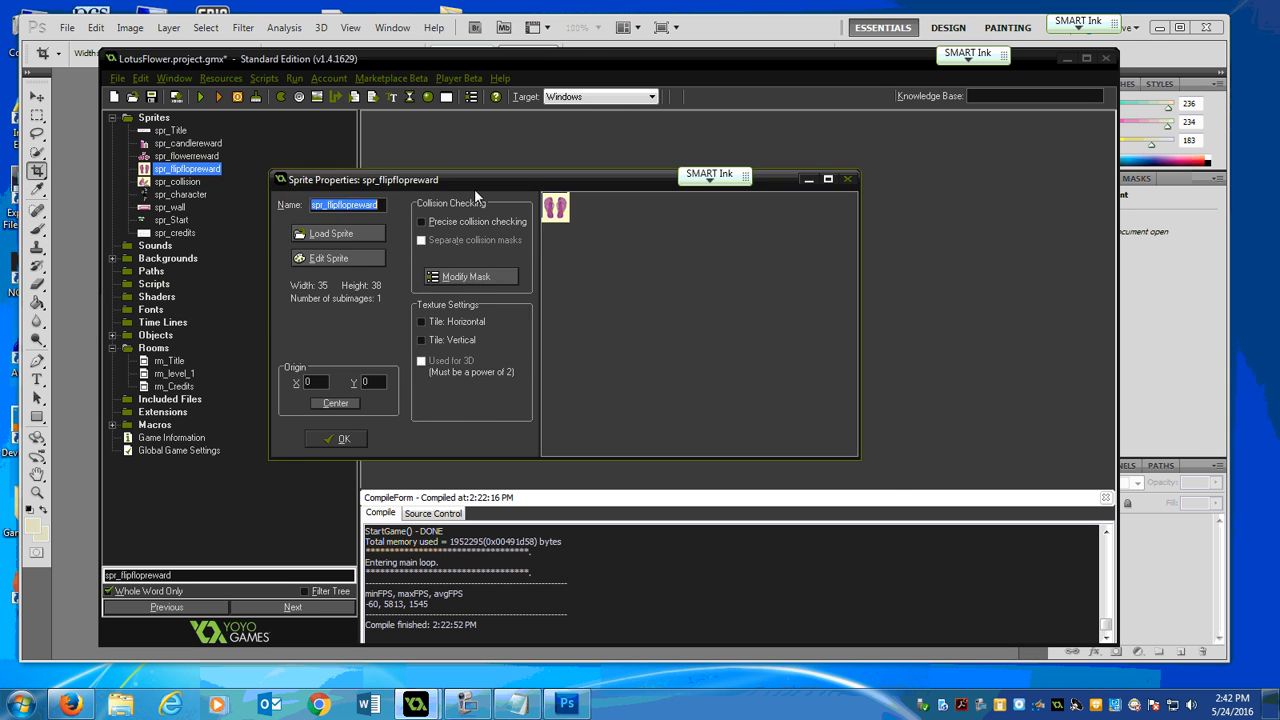
click(386, 287)
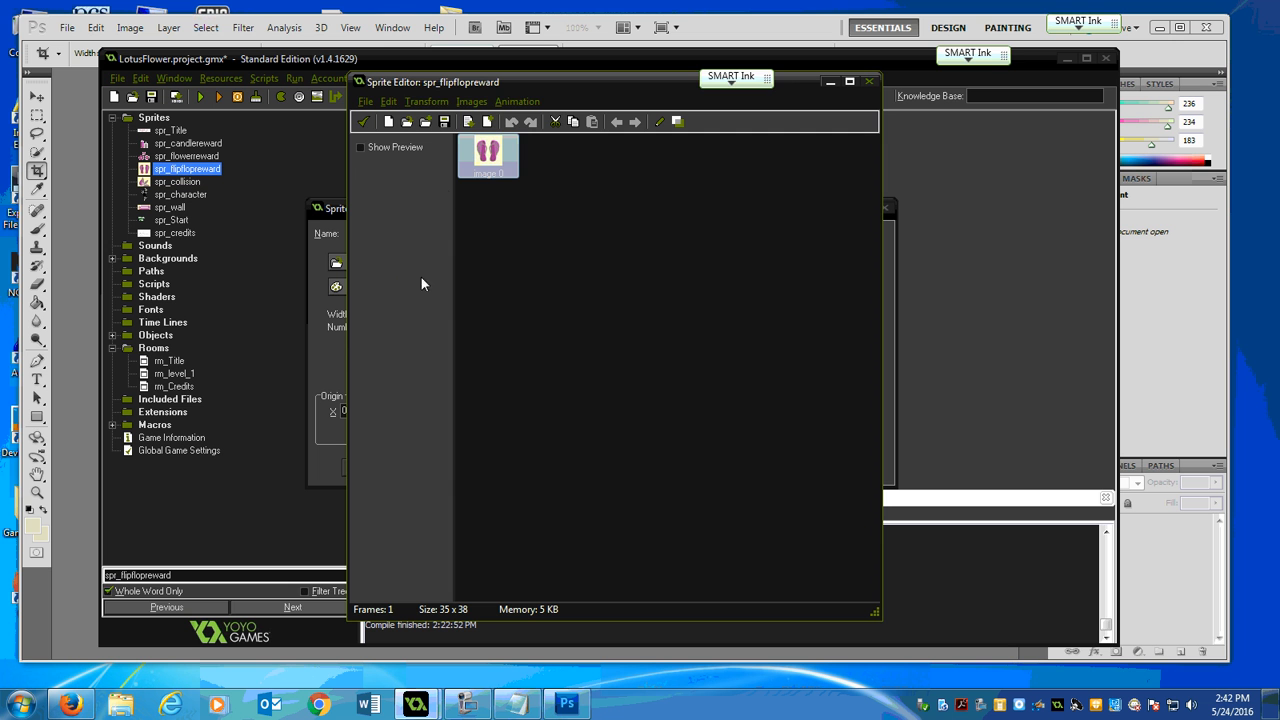
click(480, 103)
click(502, 279)
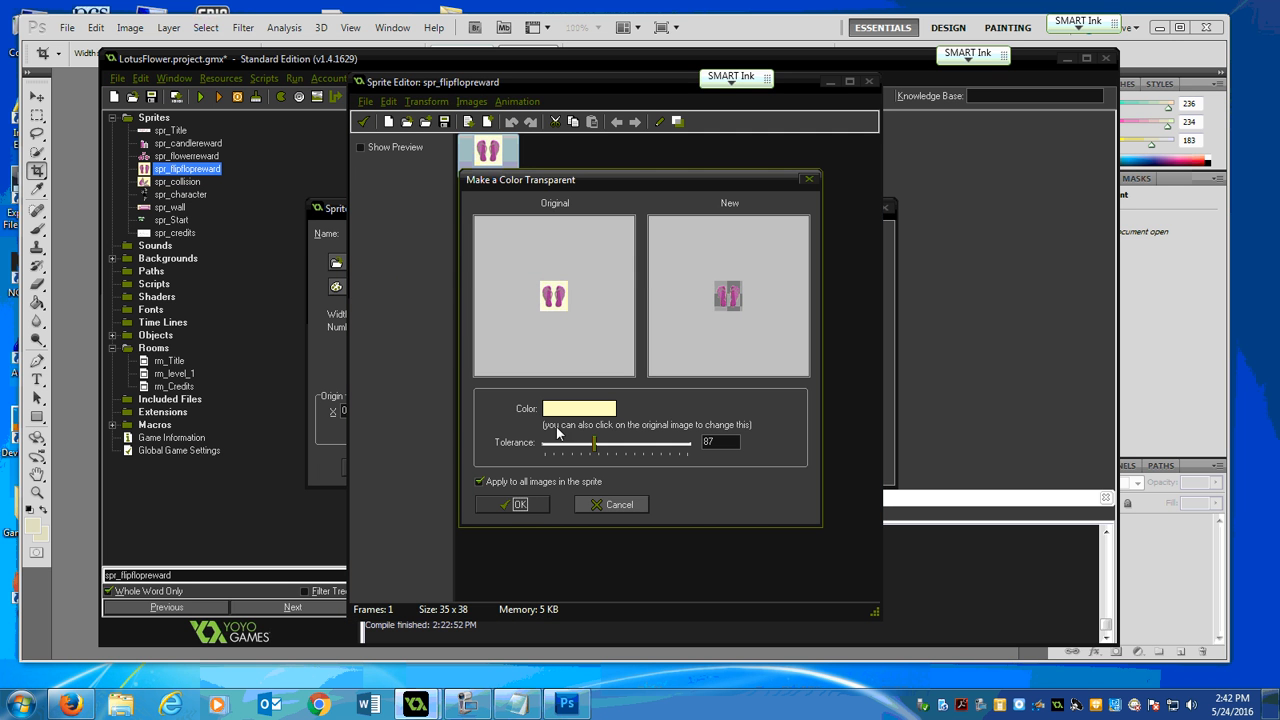
click(515, 504)
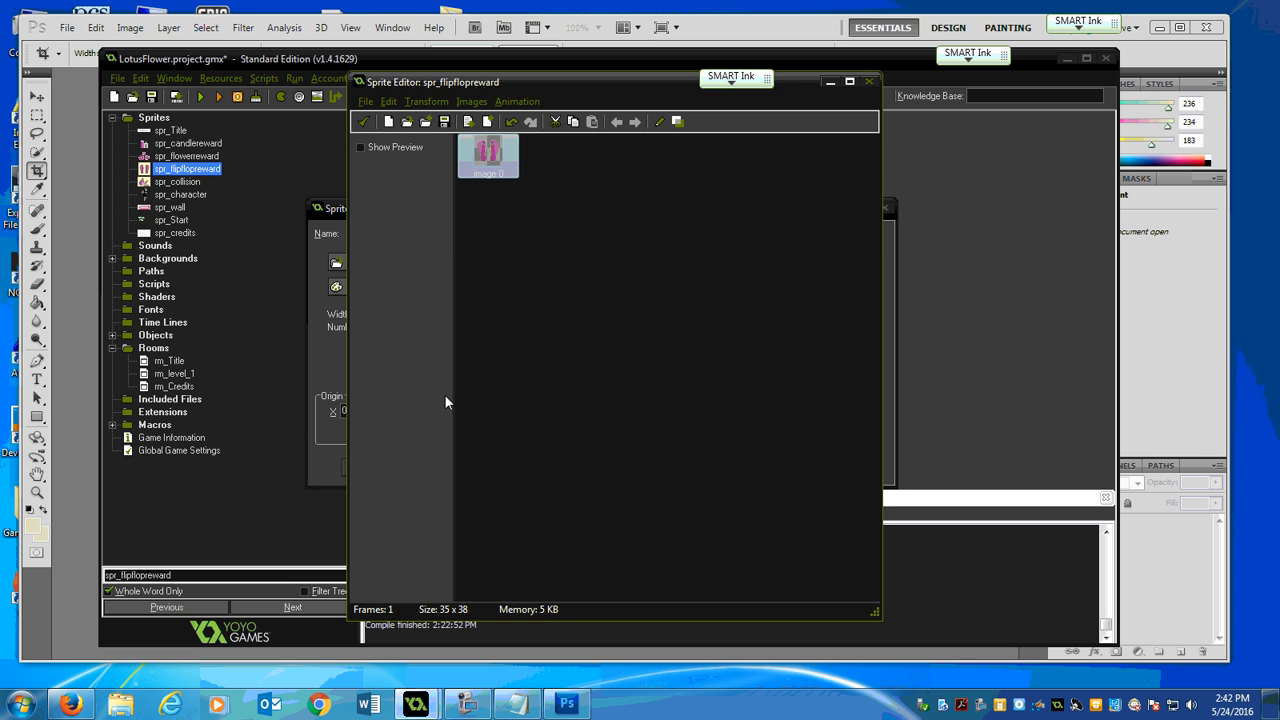
click(363, 120)
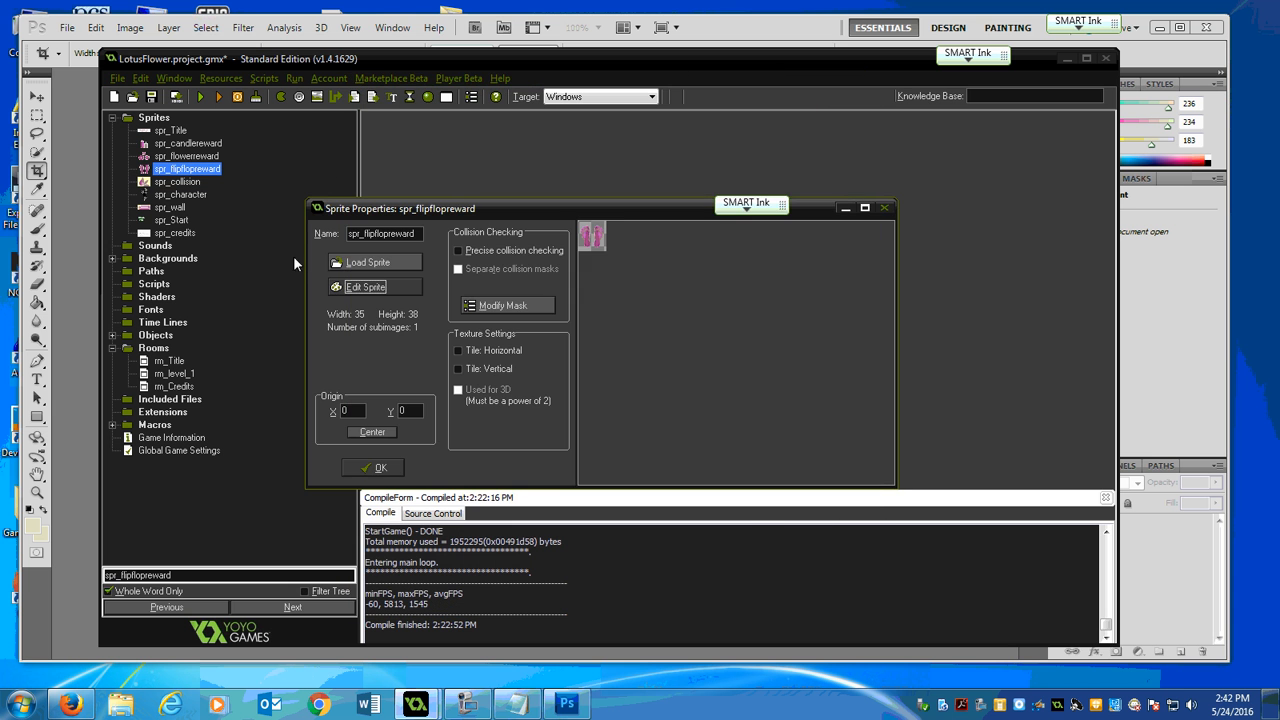
click(374, 467)
Make the pale yellow background of spr_collision transparent with tolerance 87, applied to all images, and confirm the sprite.
double_click(177, 181)
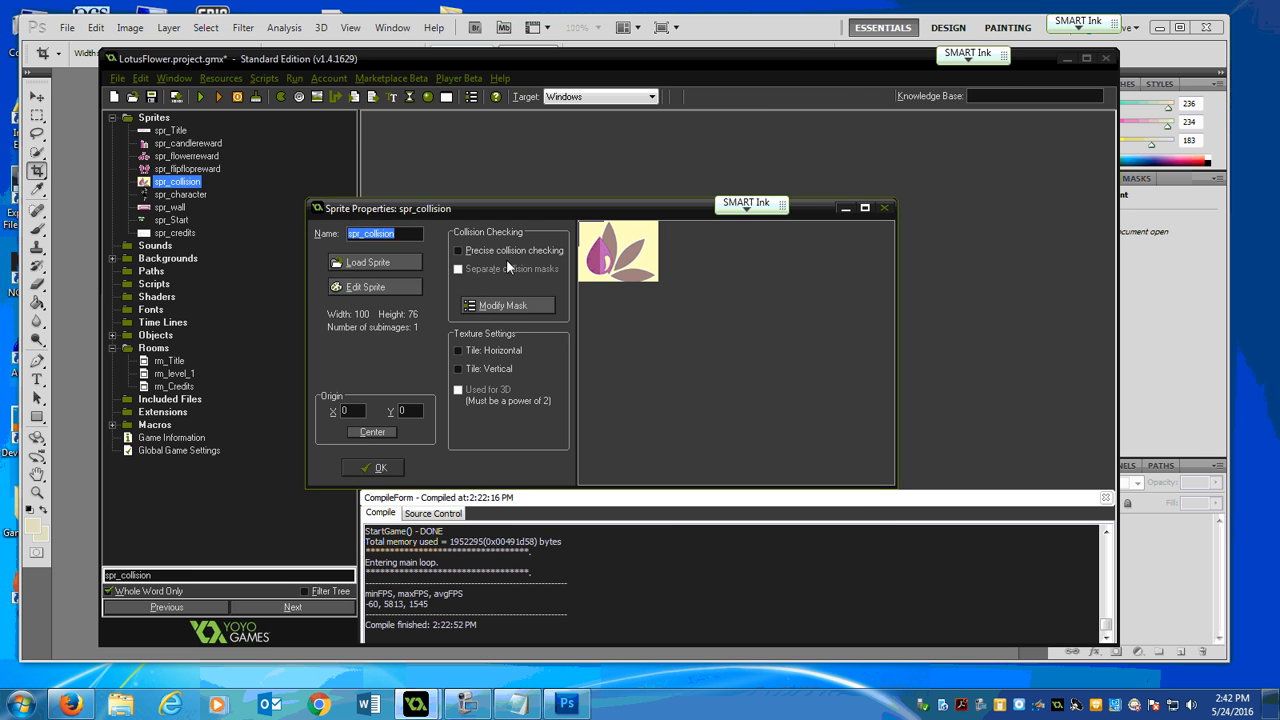
click(381, 287)
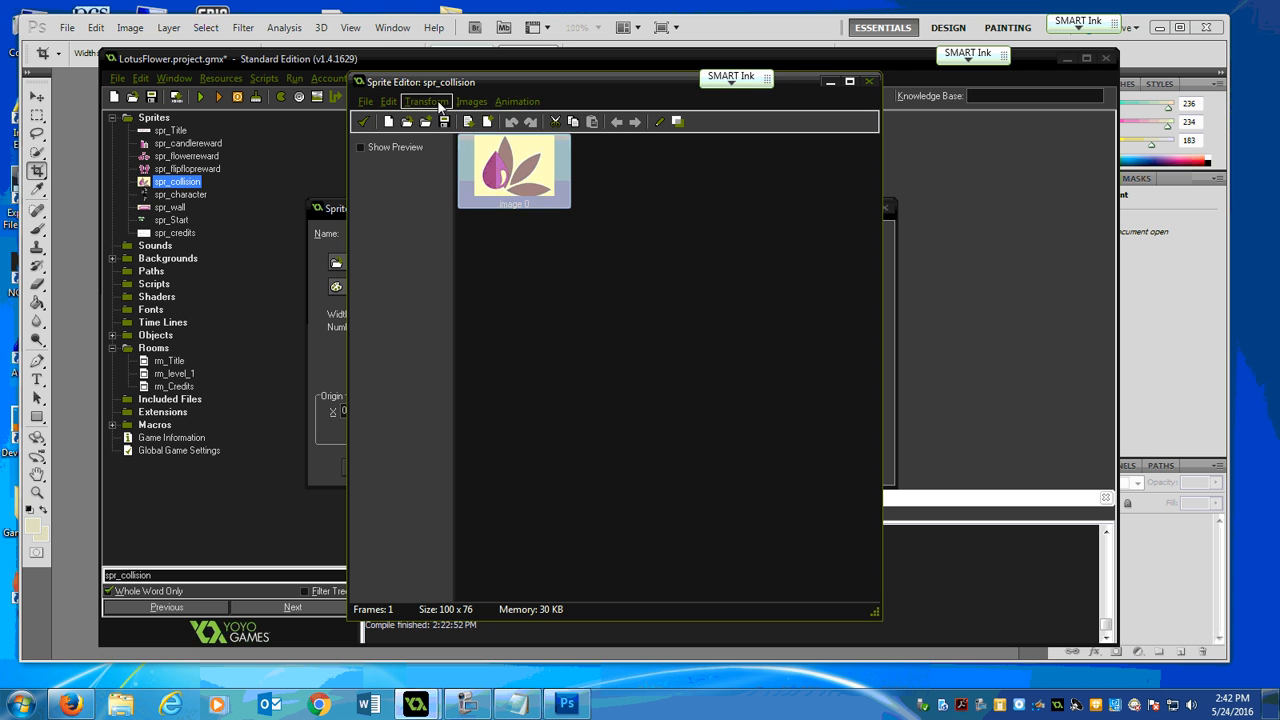
click(472, 102)
click(511, 275)
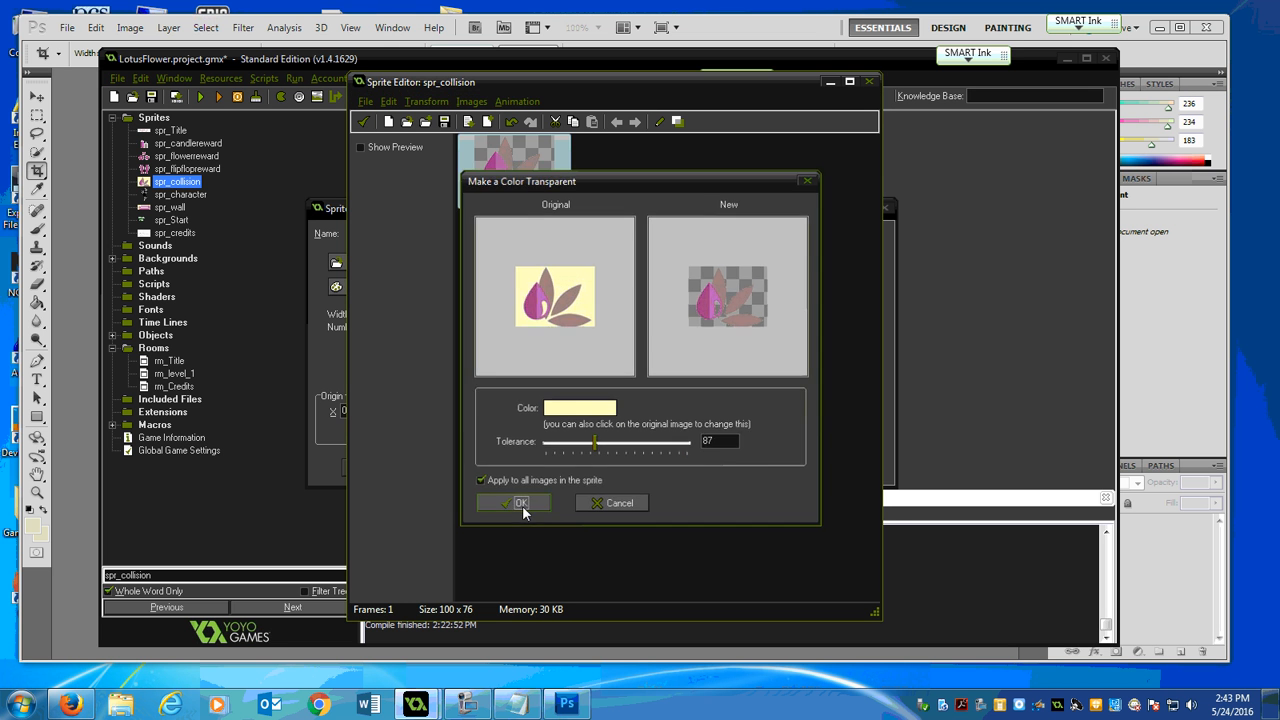
click(519, 504)
click(363, 121)
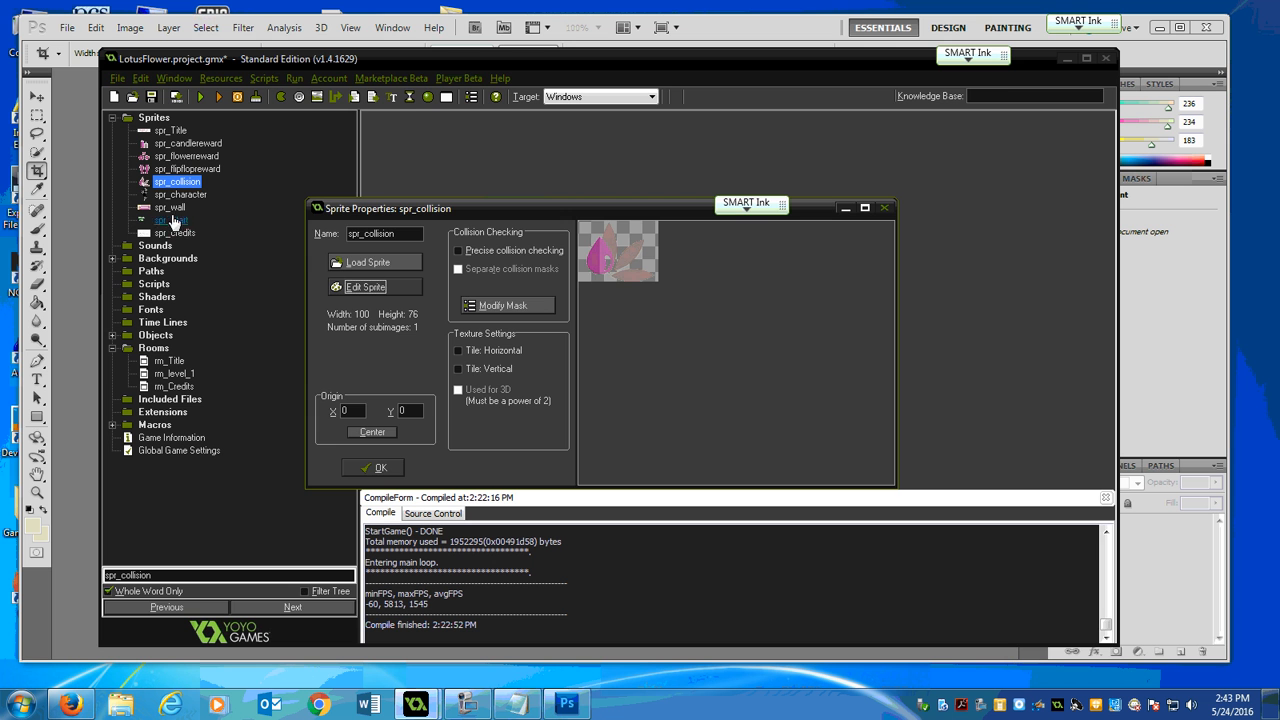
click(376, 467)
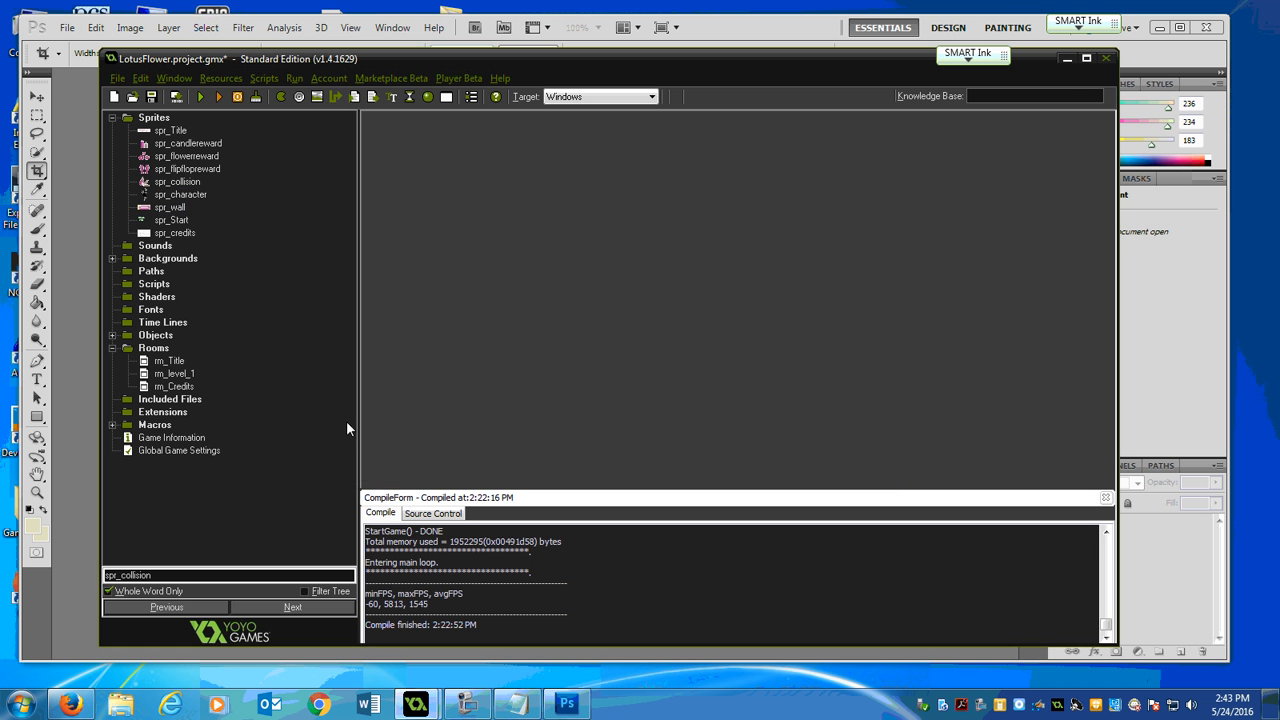
Make the pale yellow background of spr_wall transparent with tolerance 87, applied to all images, and confirm the sprite.
click(196, 195)
double_click(172, 207)
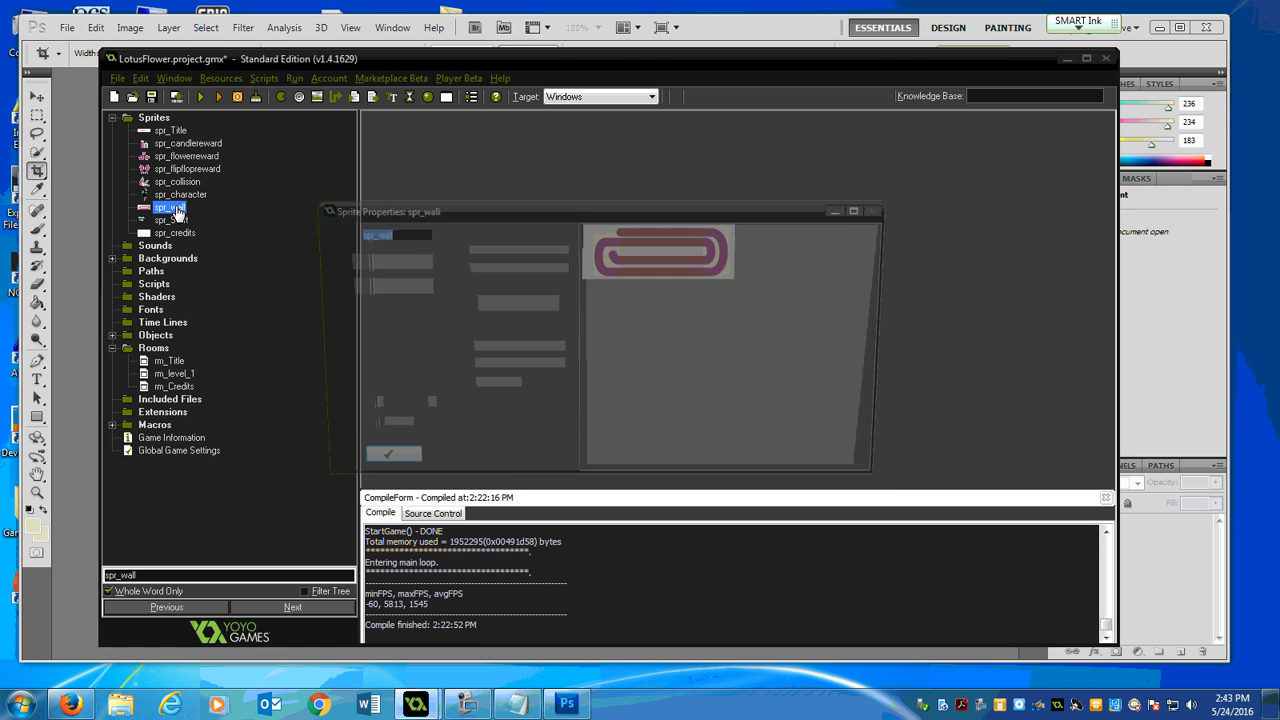
click(356, 287)
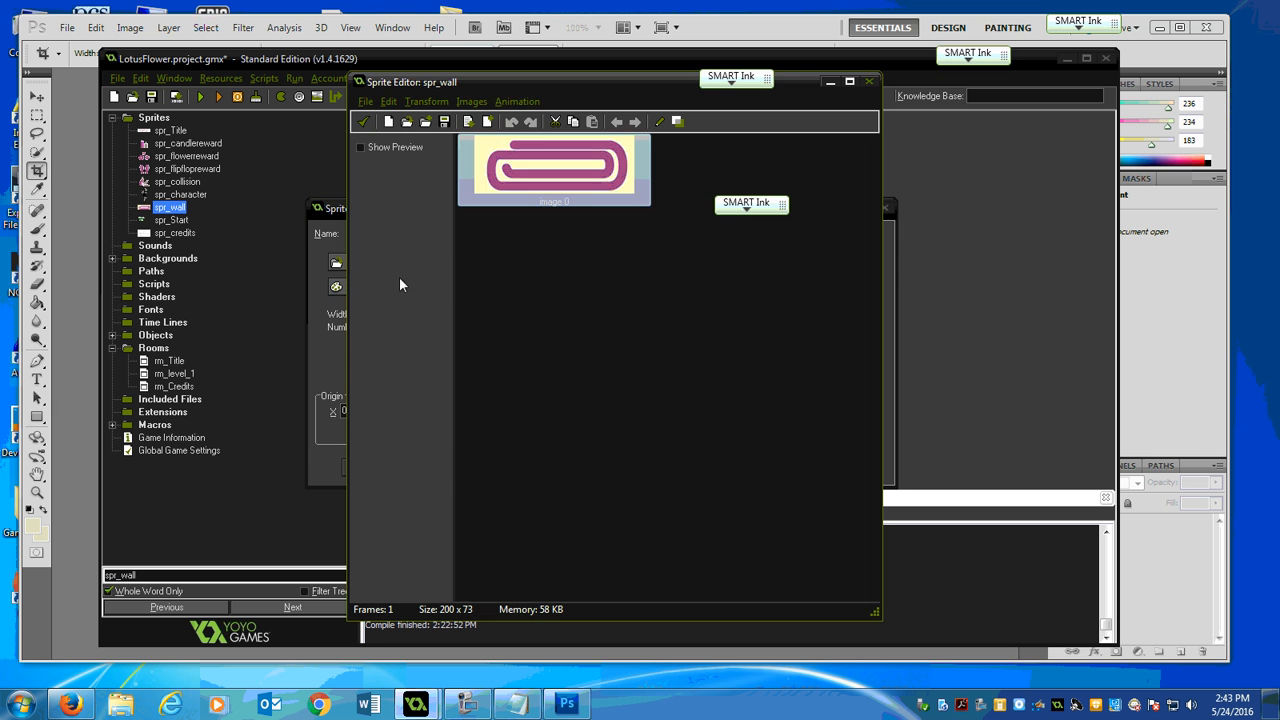
click(471, 101)
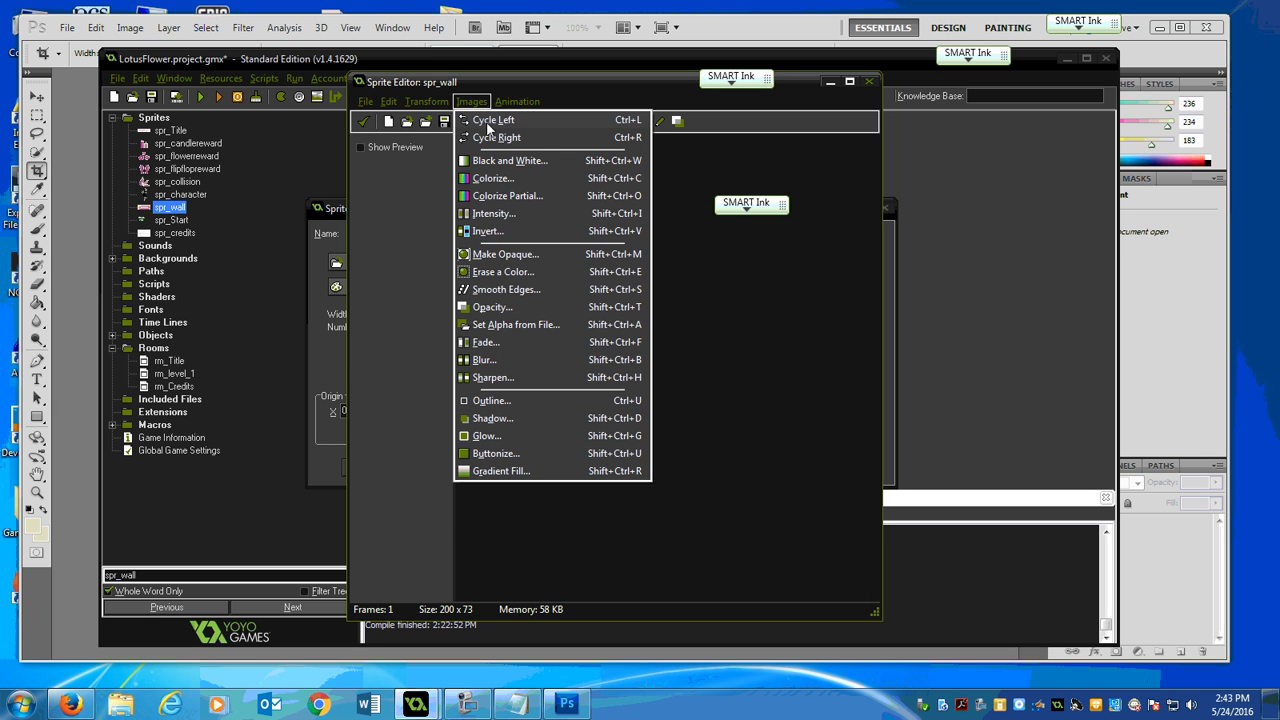
click(521, 271)
click(513, 504)
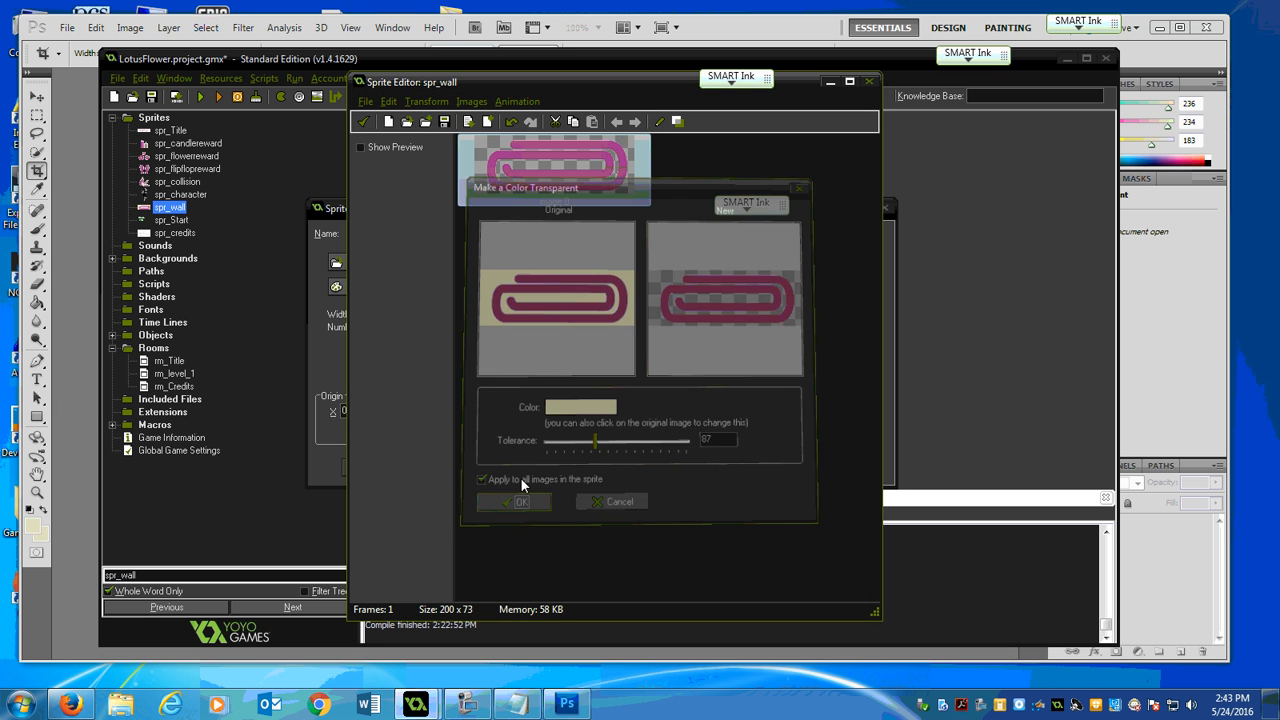
click(363, 121)
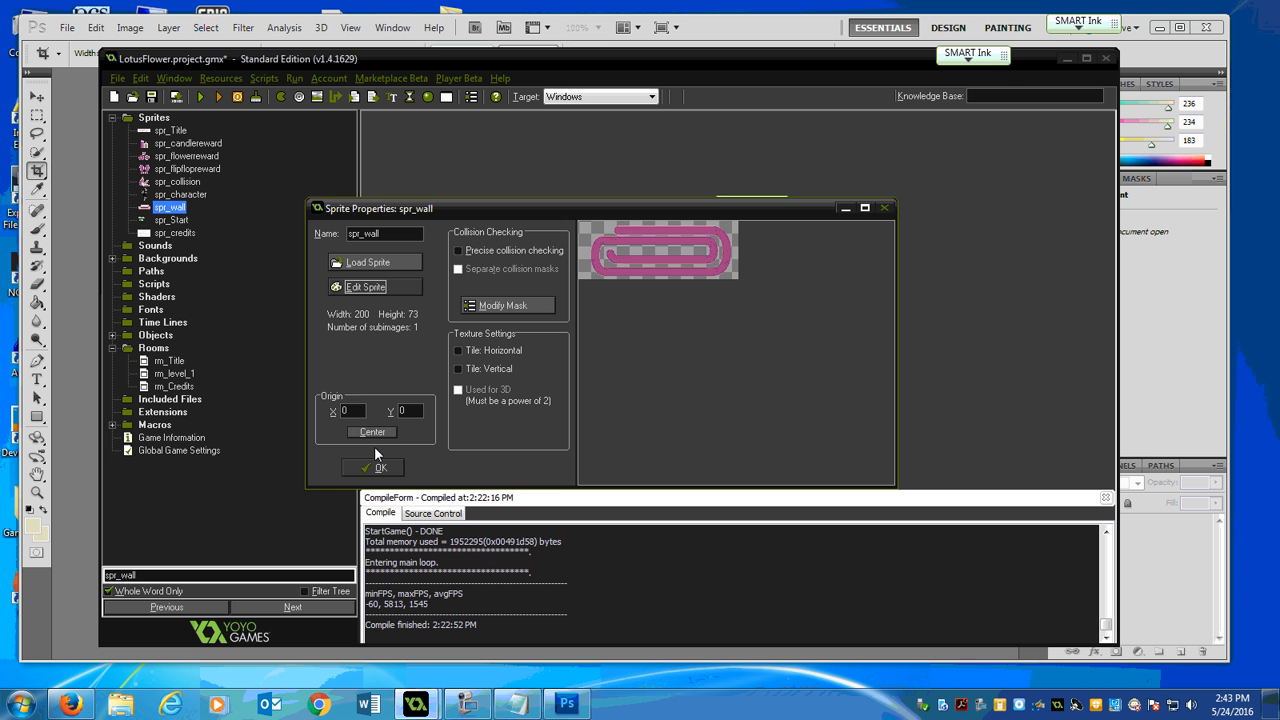
click(377, 469)
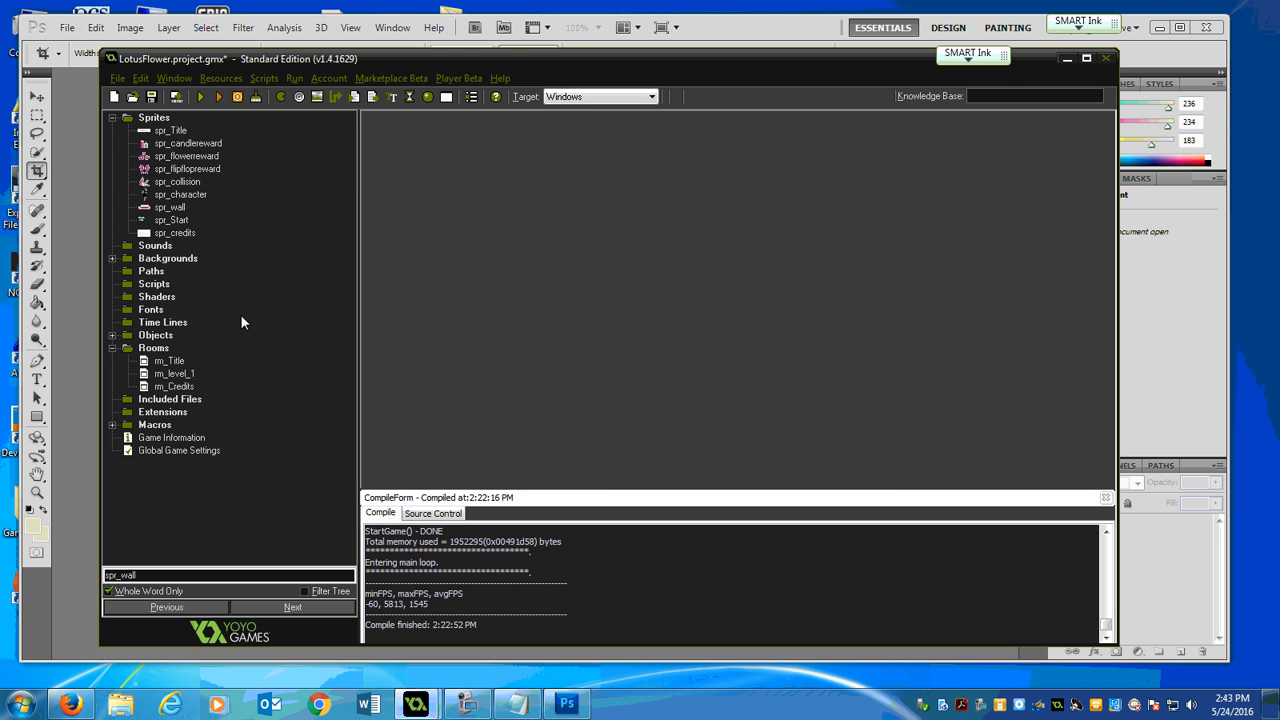
In rm_level_1, move the flower one grid cell right and down, the candles one left, the flip-flops one left and down, and accept the room.
click(175, 374)
double_click(175, 374)
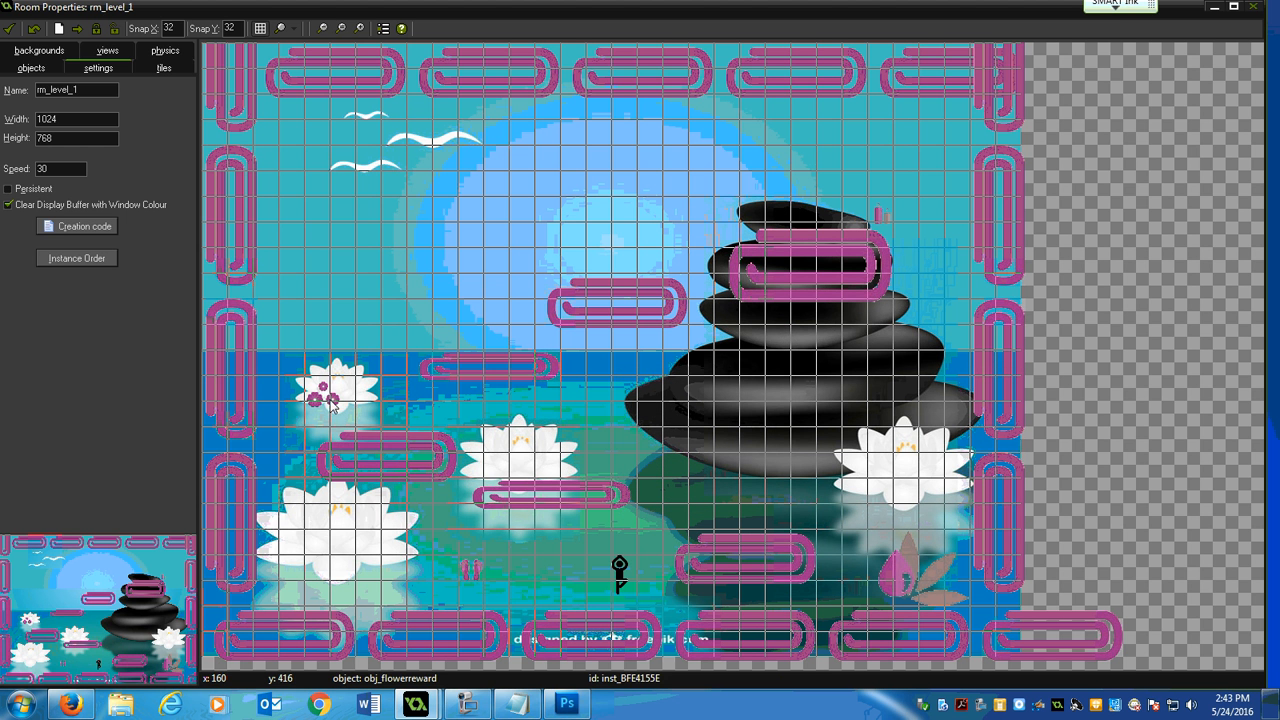
drag(320, 397, 341, 414)
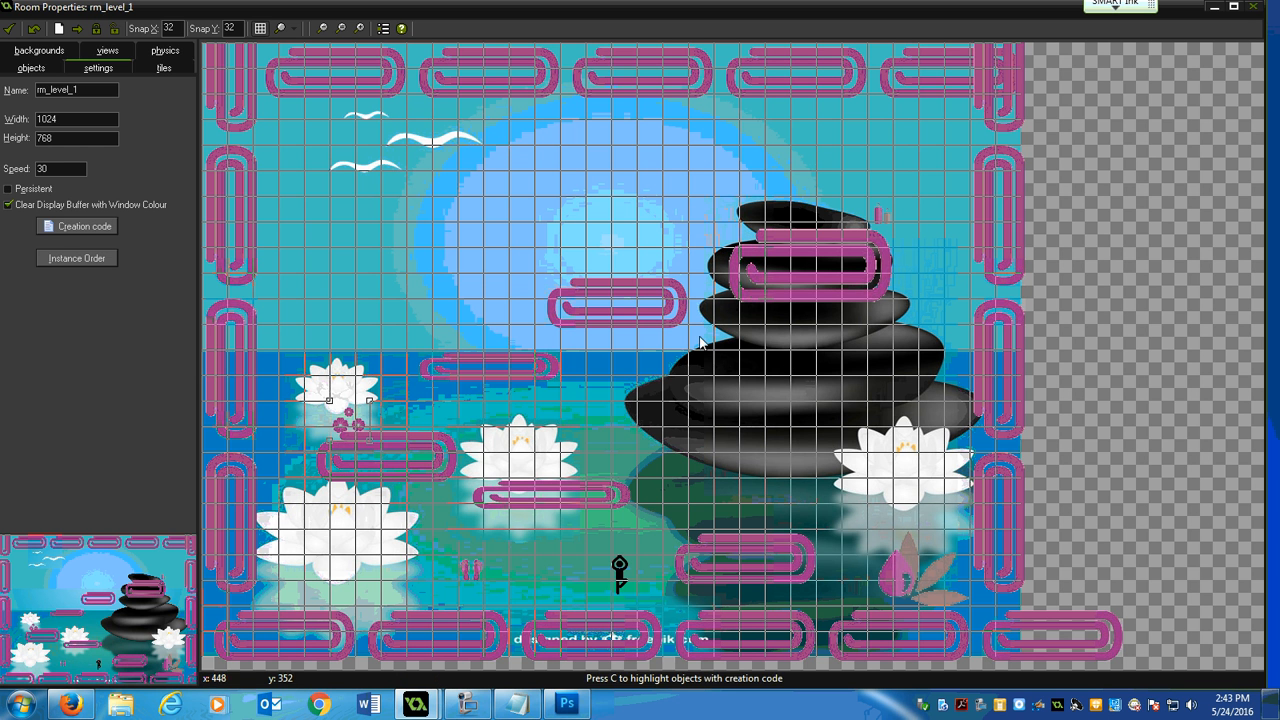
click(881, 215)
drag(881, 215, 861, 220)
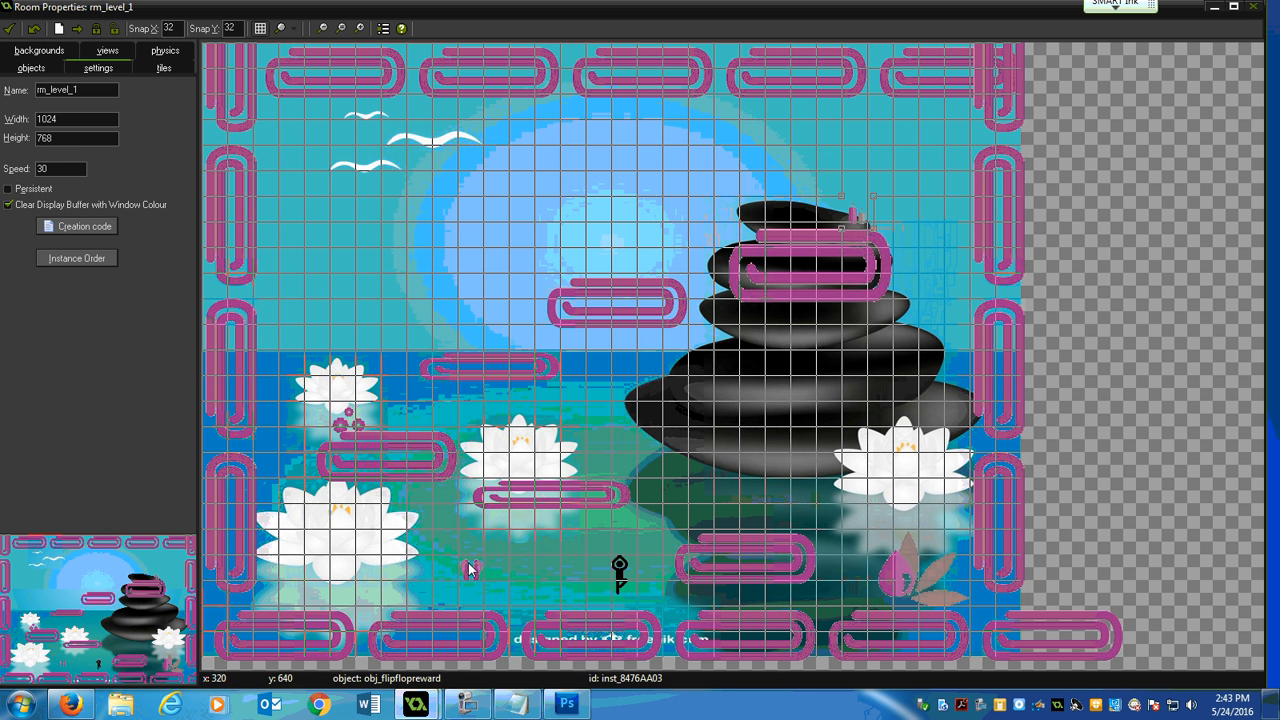
drag(468, 565, 441, 584)
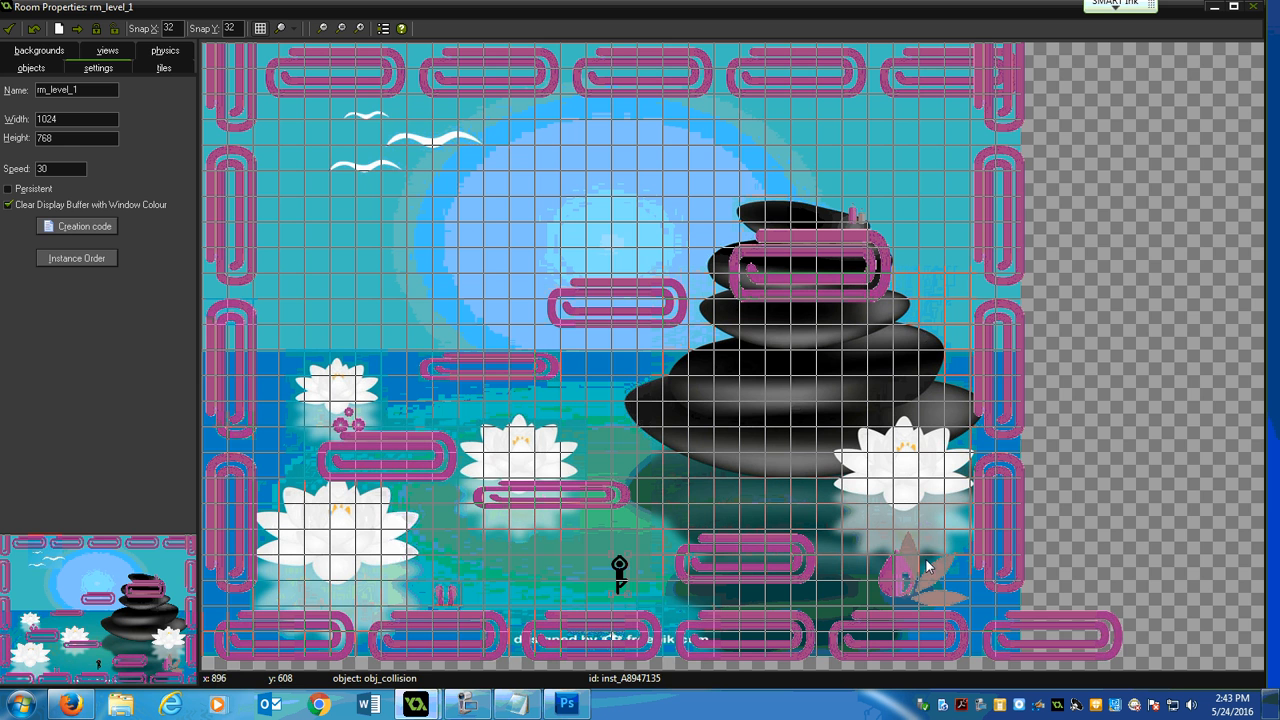
click(9, 28)
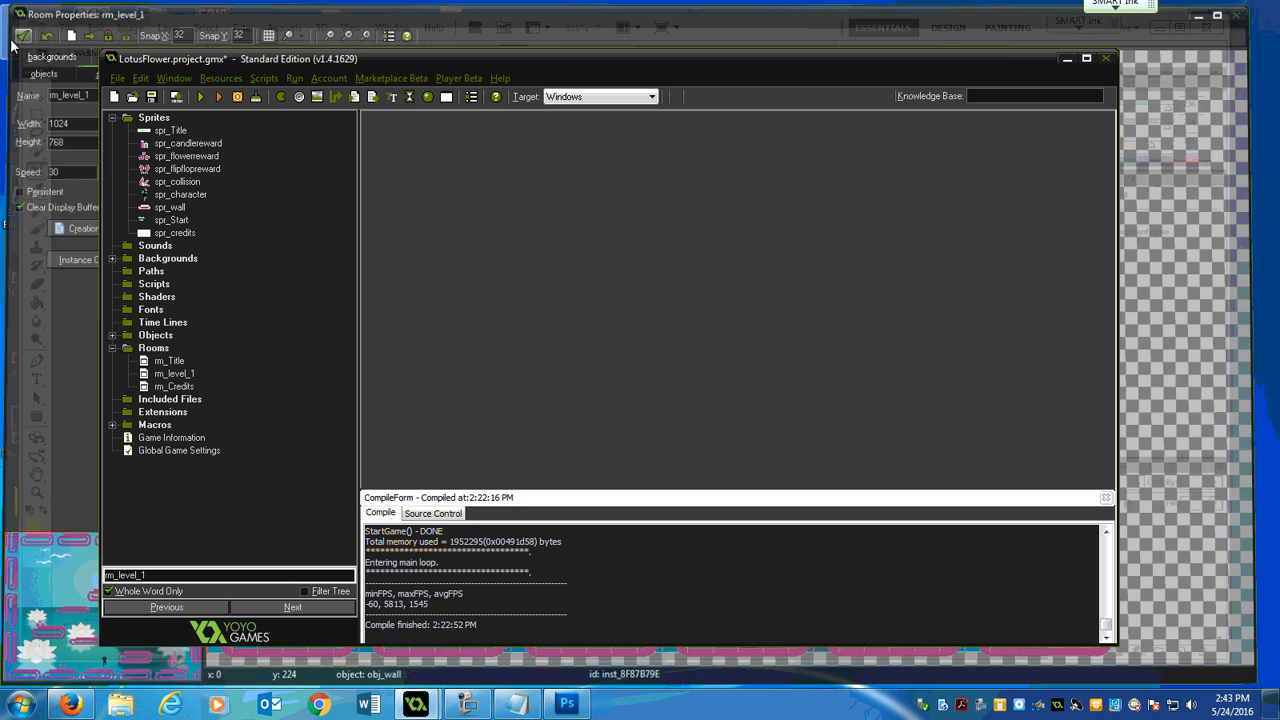
Switch to Photoshop and open the images bean bag.jpg and Best-Long-Haircut.jpg from My Pictures.
mouse_move(397, 58)
mouse_down()
mouse_move(417, 59)
mouse_move(386, 65)
mouse_up()
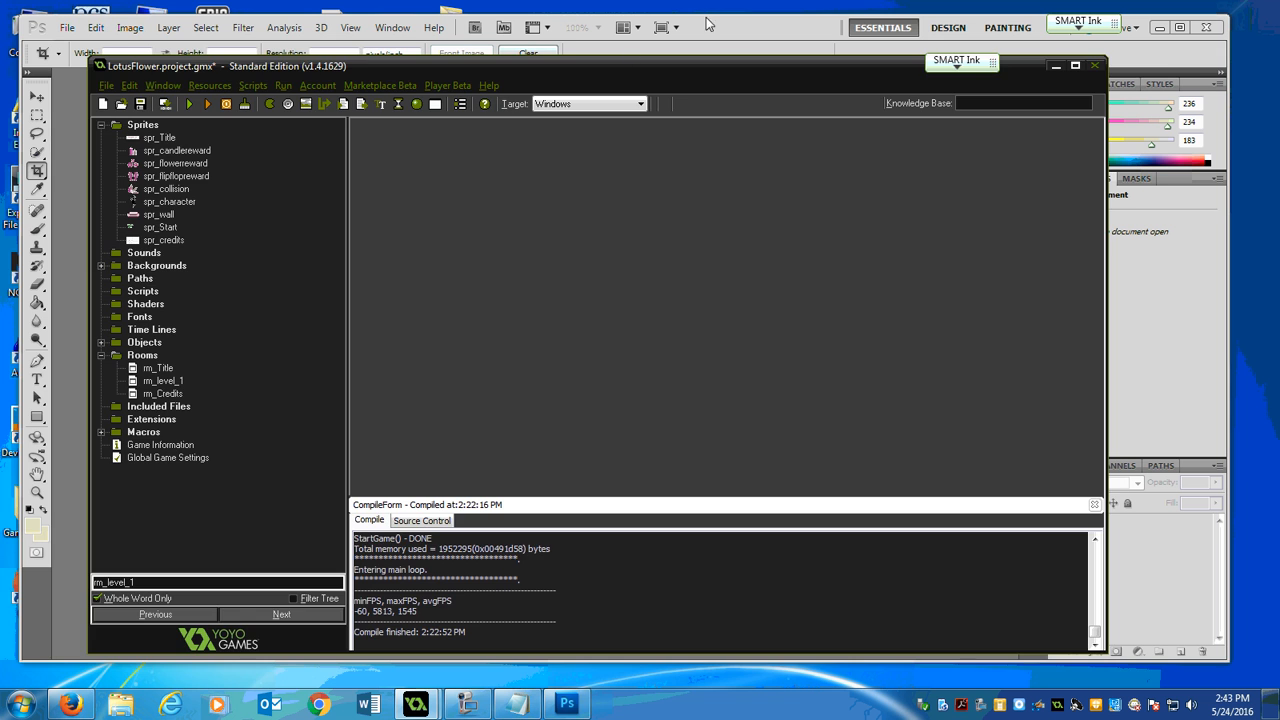
click(734, 28)
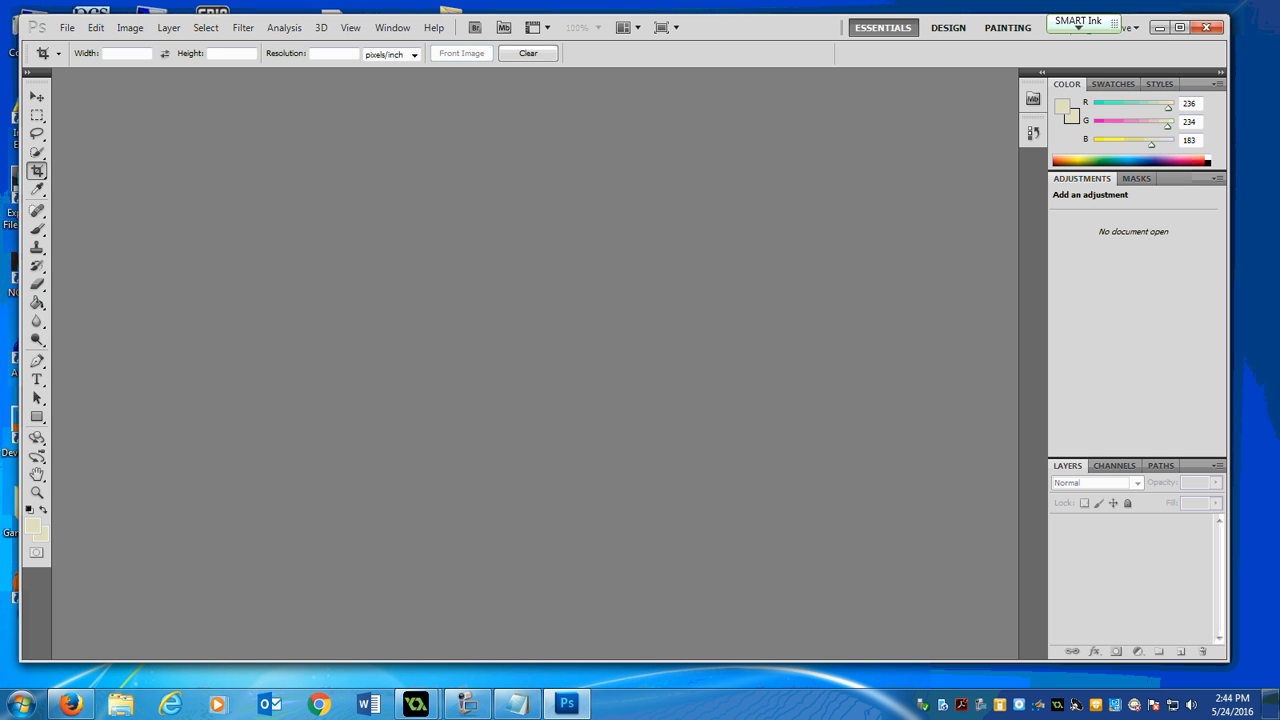
click(67, 26)
click(85, 59)
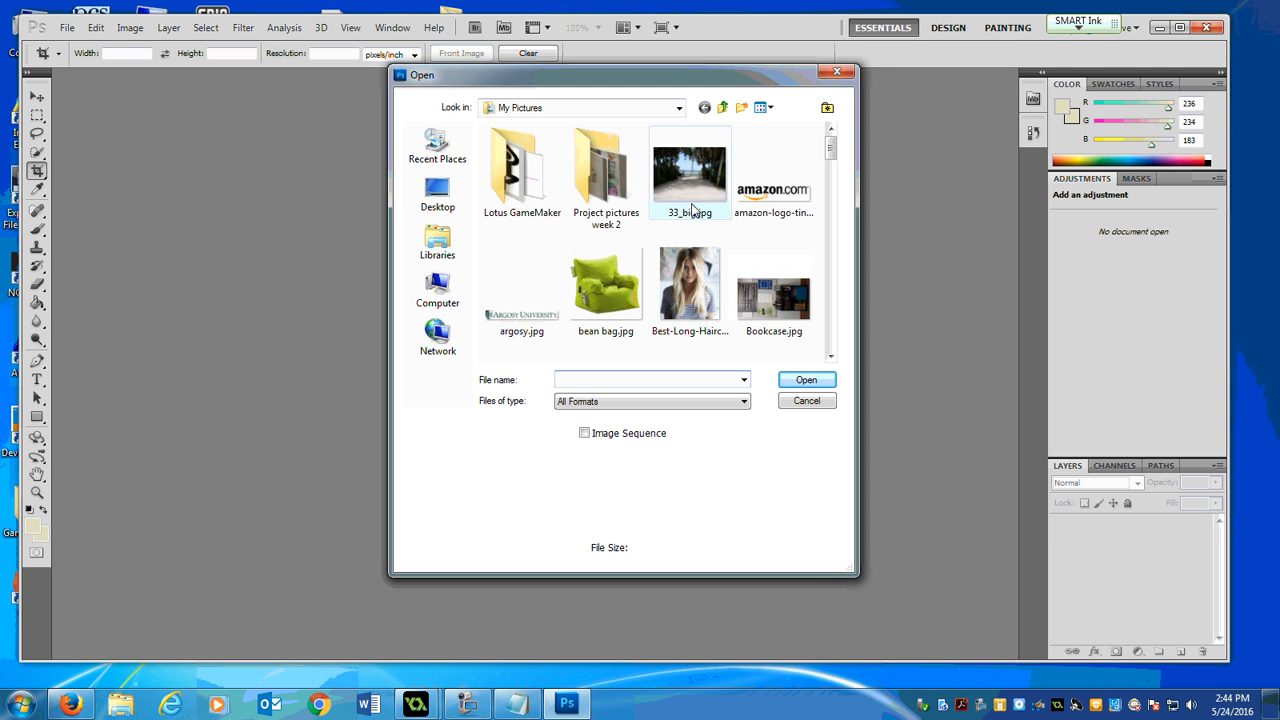
double_click(608, 285)
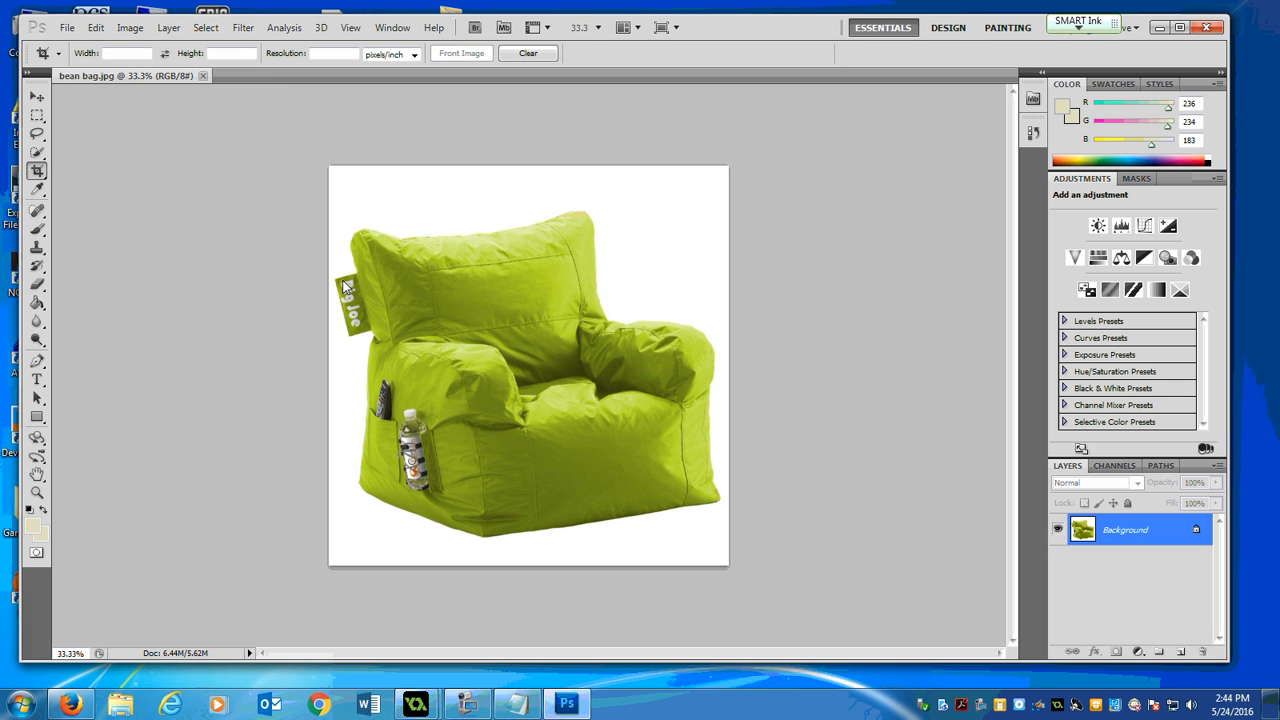
click(67, 27)
click(87, 63)
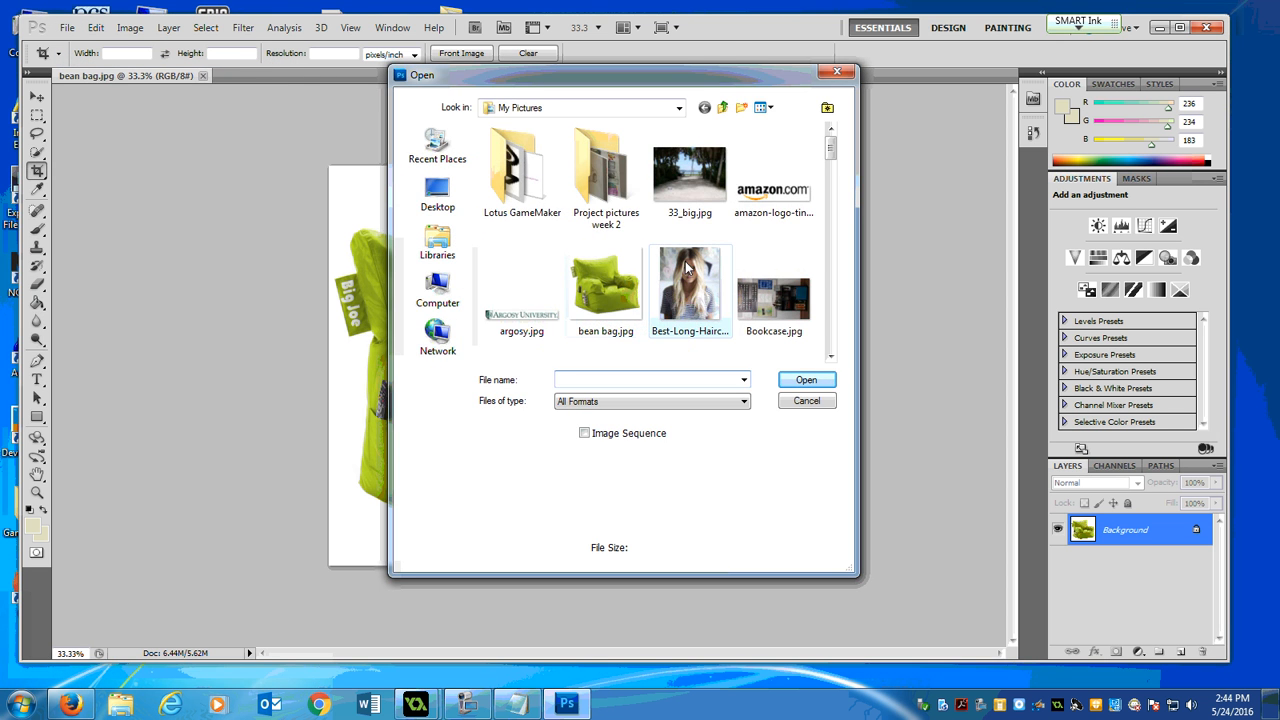
double_click(670, 275)
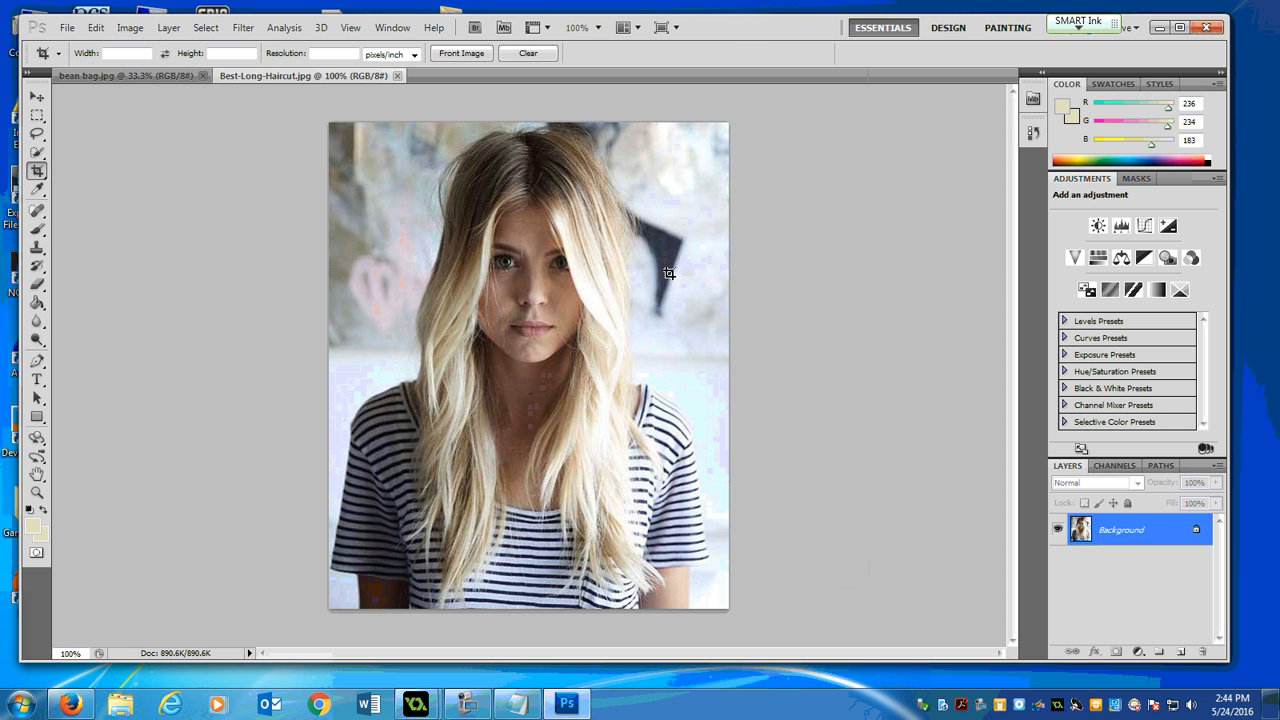
Alternate between the bean bag.jpg and Best-Long-Haircut.jpg documents to compare the two images, ending on the bean bag.
click(143, 77)
click(242, 76)
click(99, 76)
click(273, 78)
click(143, 77)
click(267, 78)
click(192, 72)
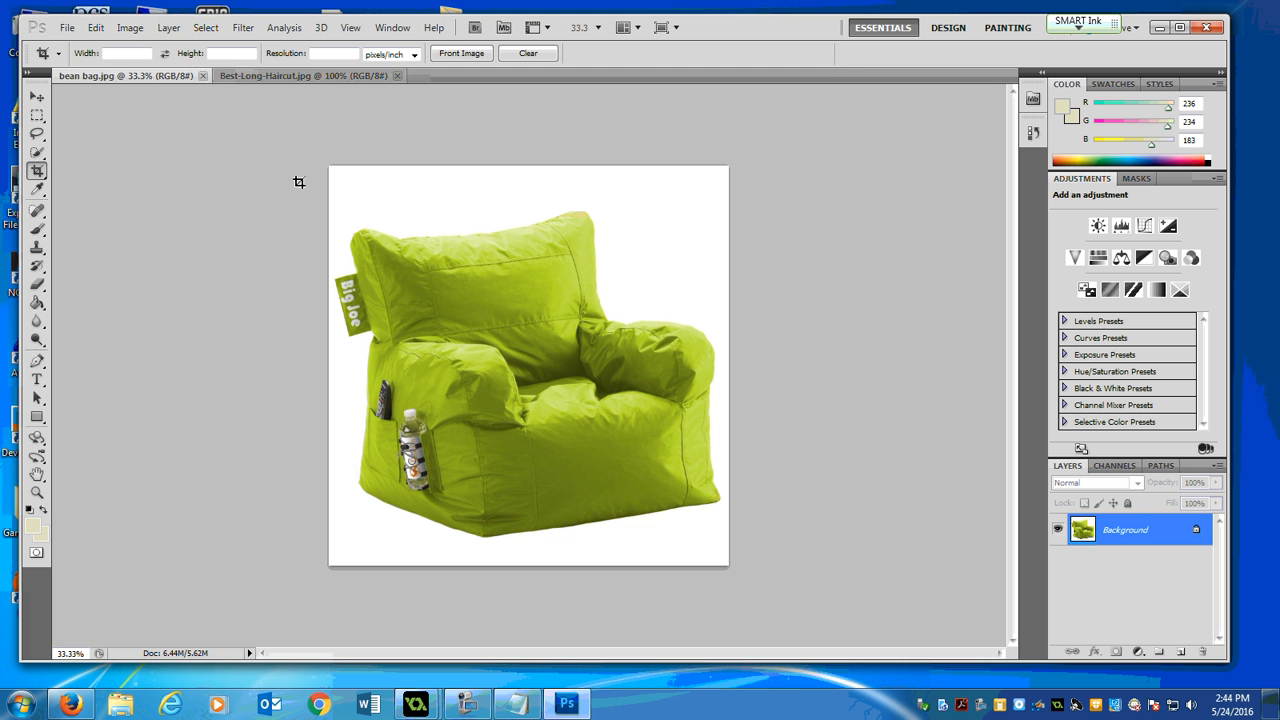
Open the image 33_big.jpg from My Pictures as a third document.
click(67, 27)
click(88, 60)
double_click(700, 172)
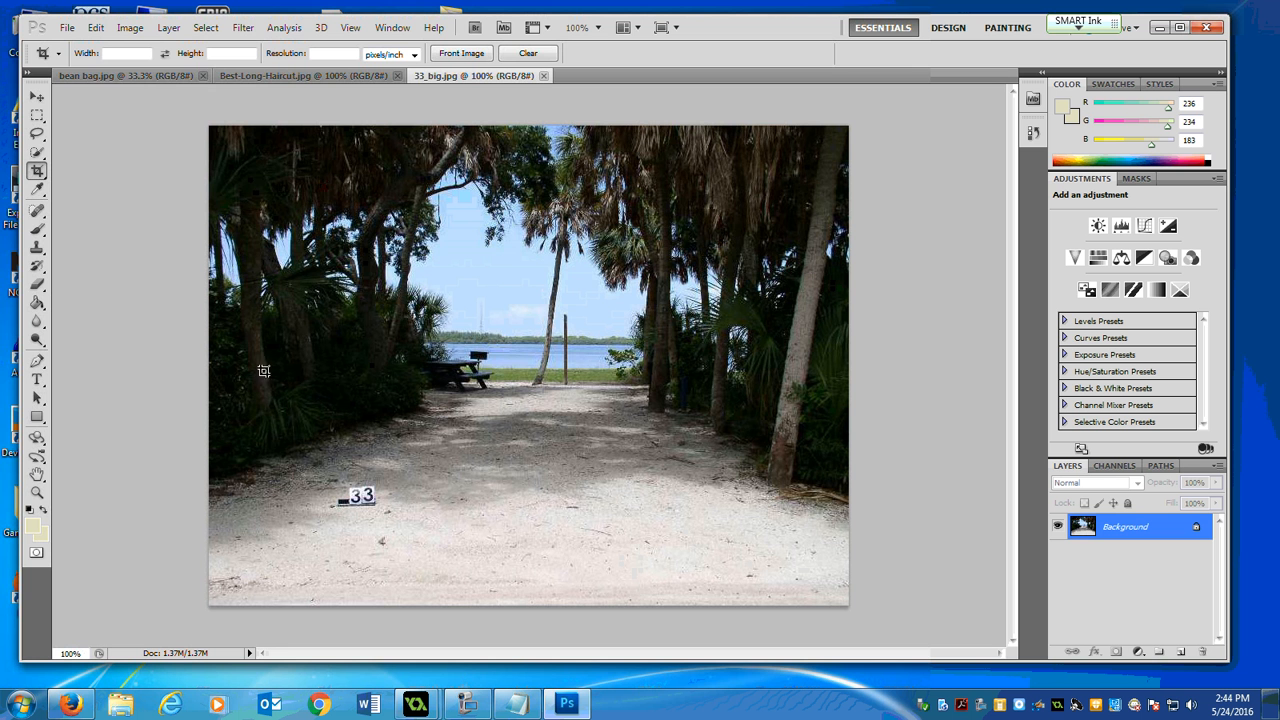
Glance at the bean bag document, return to 33_big.jpg, and enter 1024 by 768 pixels as its image size.
click(133, 72)
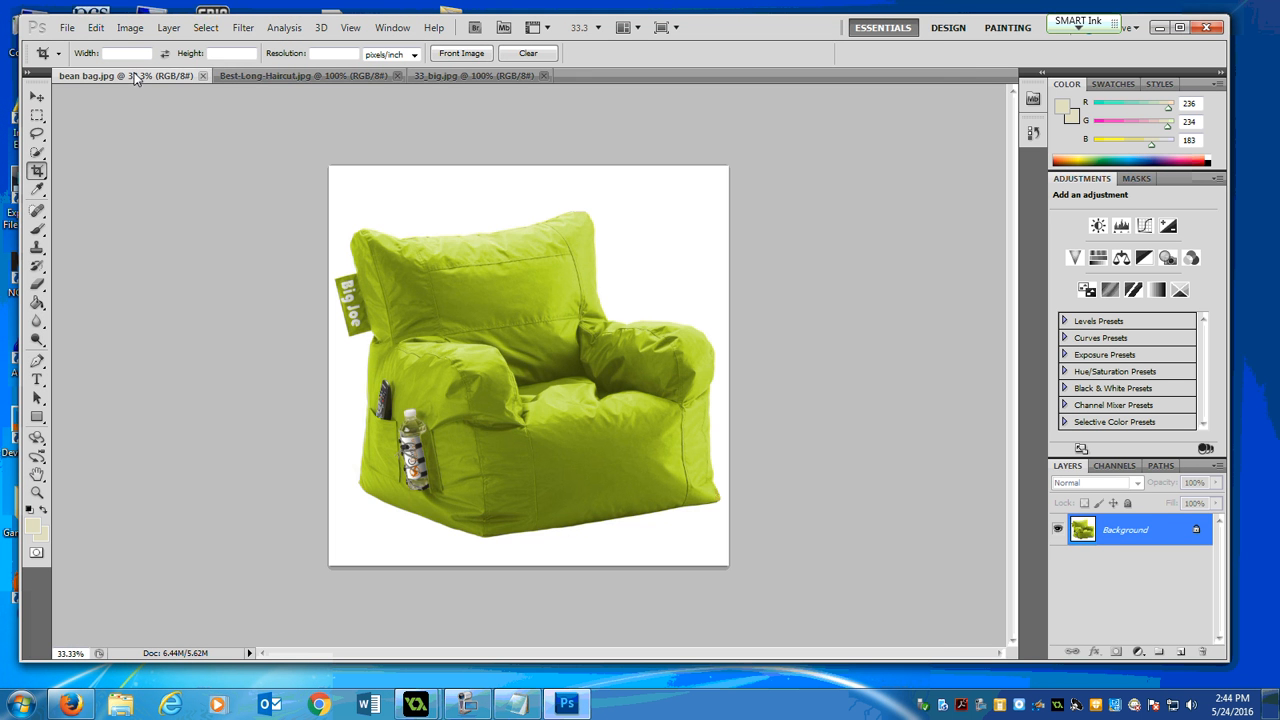
click(458, 78)
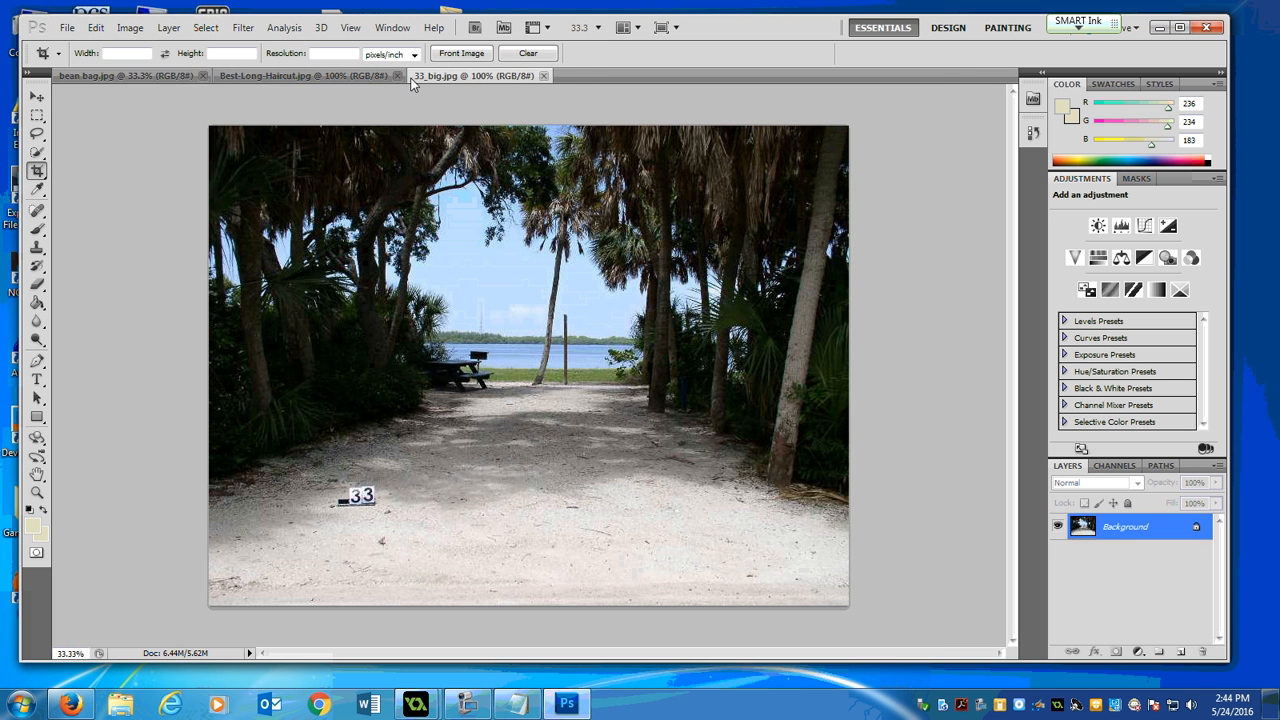
click(130, 27)
click(150, 143)
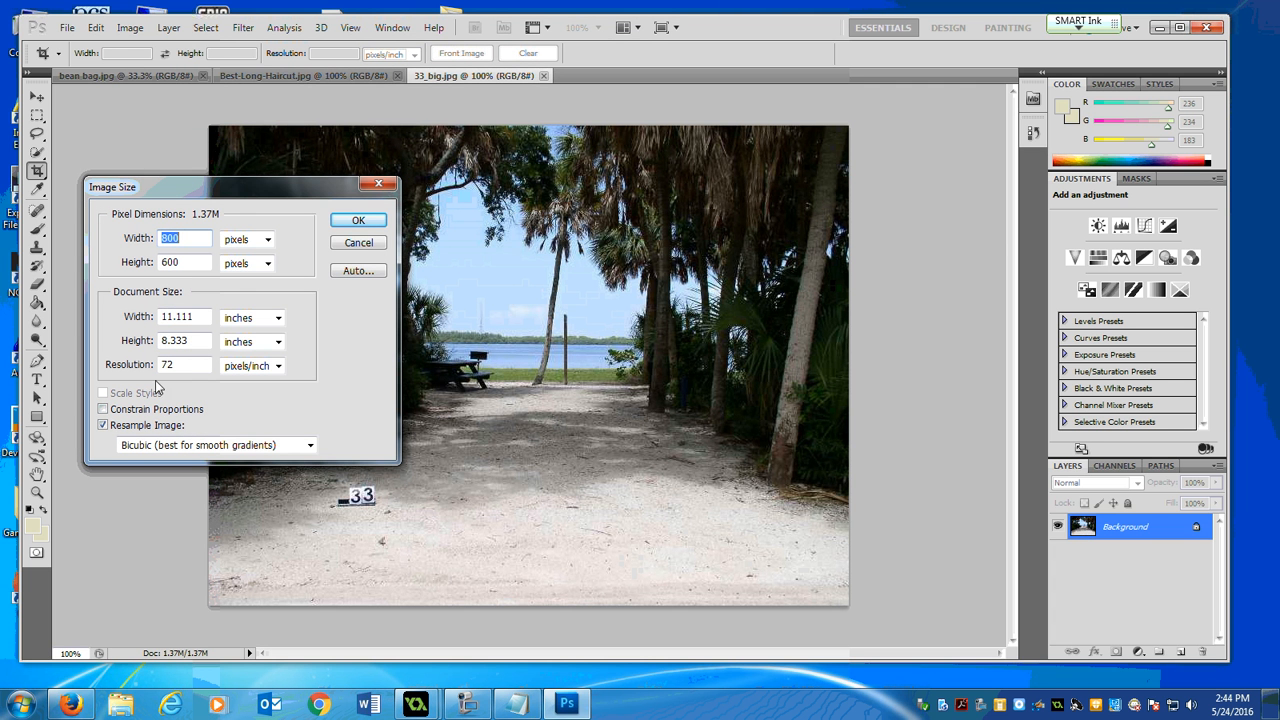
text(1024)
double_click(204, 266)
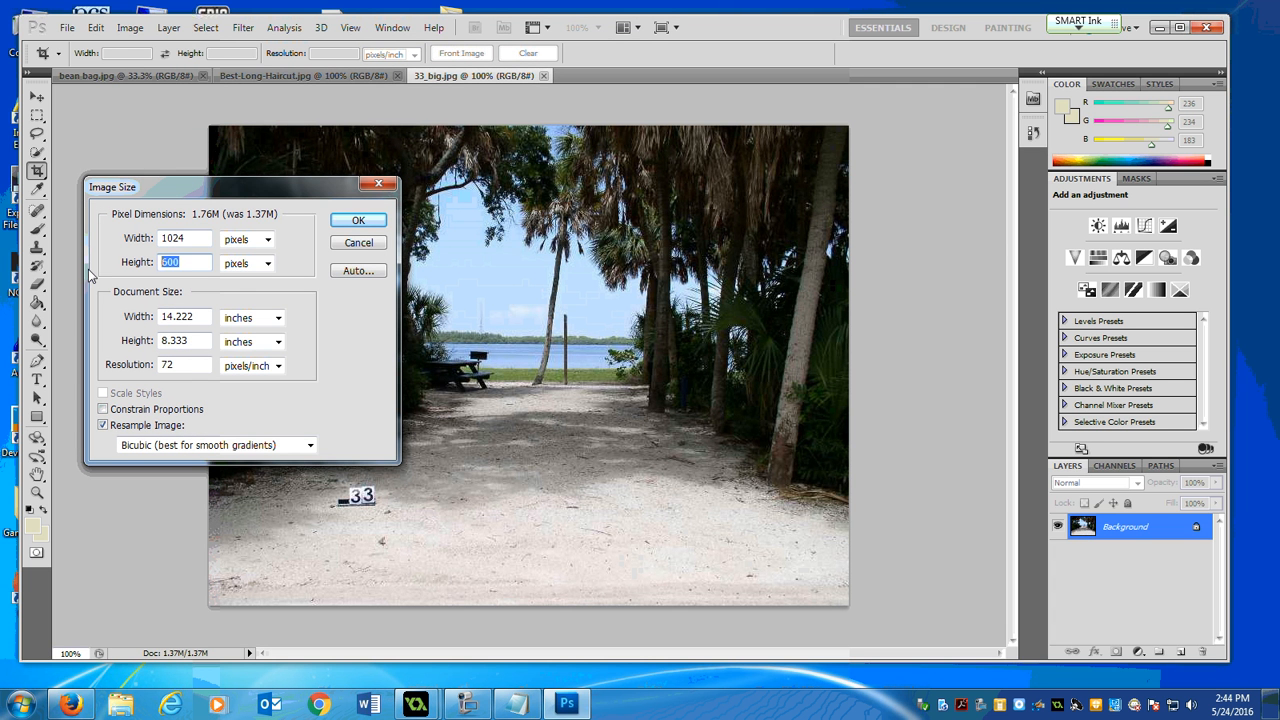
text(768)
Enable Constrain Proportions, disable it again, and resize 33_big.jpg to 1024 by 768 pixels.
click(147, 418)
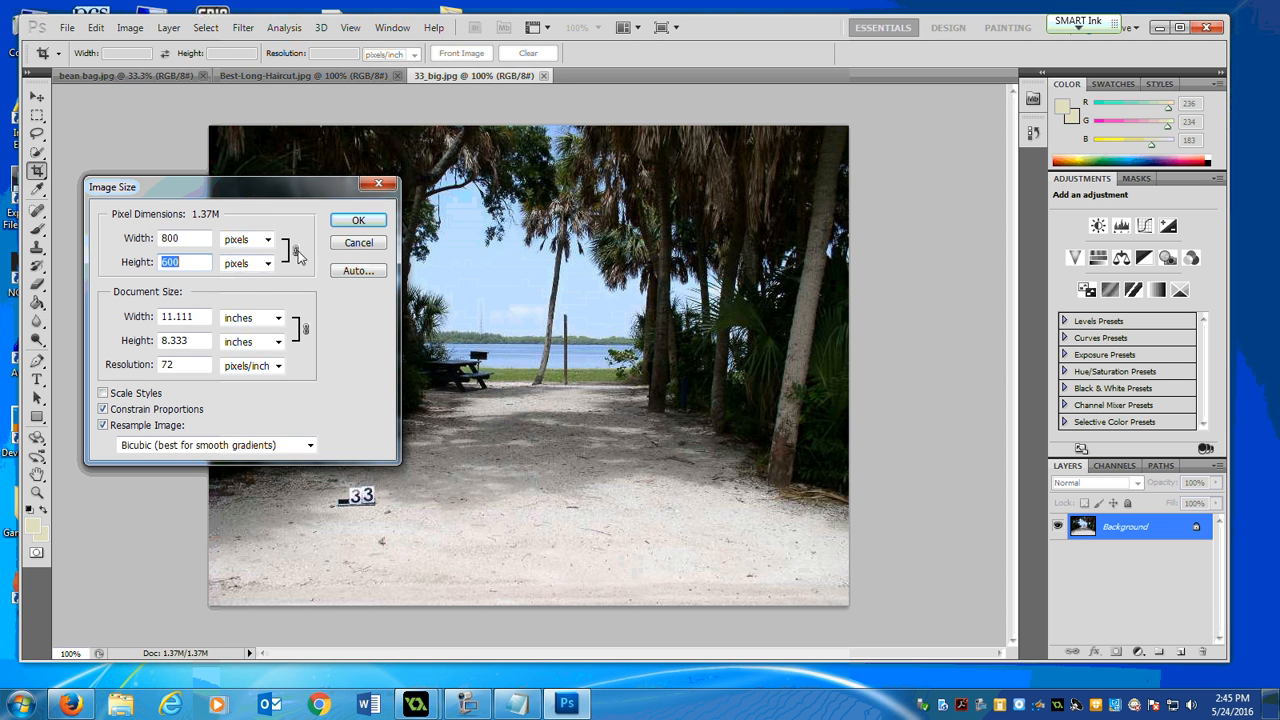
click(103, 409)
drag(182, 240, 137, 243)
text(1024)
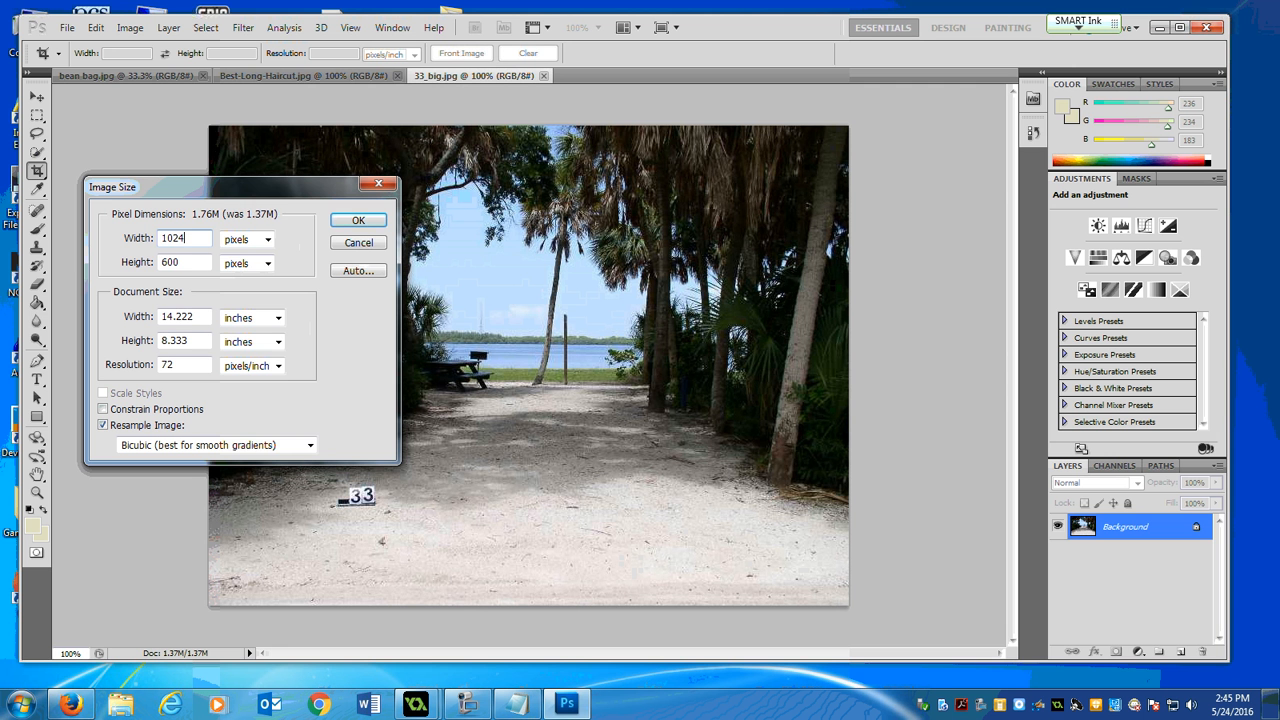
key(Tab)
text(768)
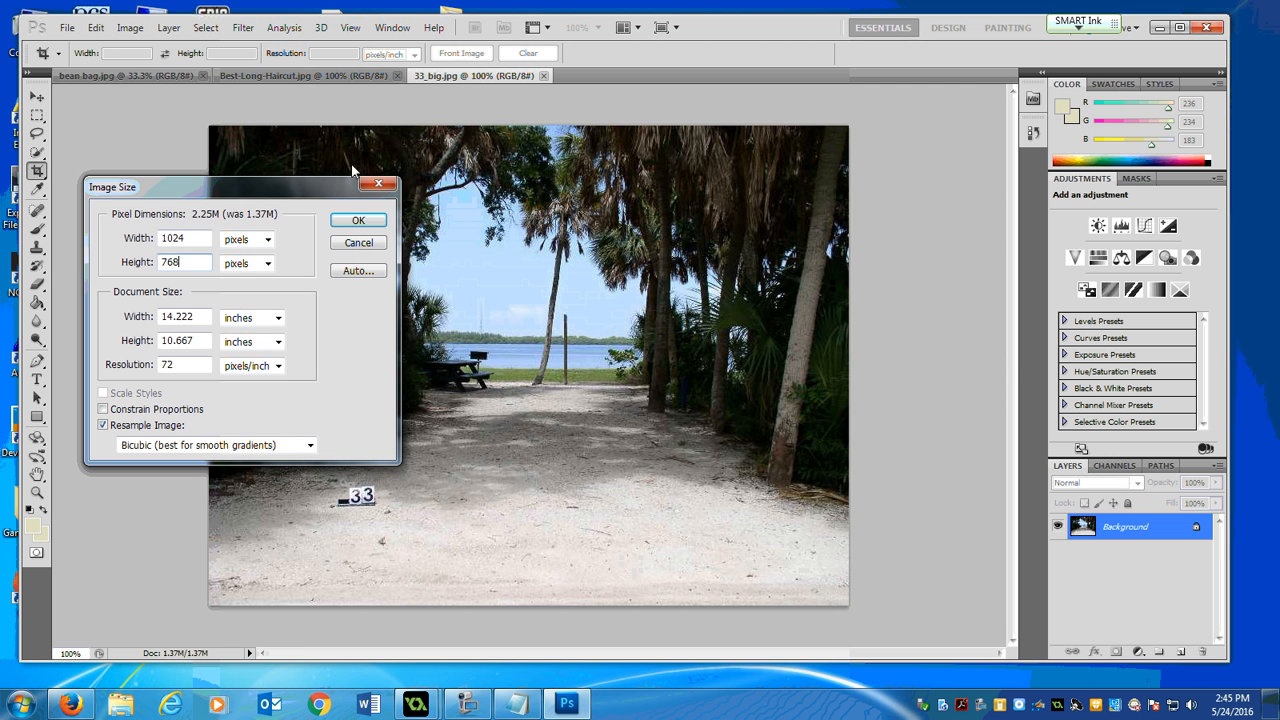
click(359, 222)
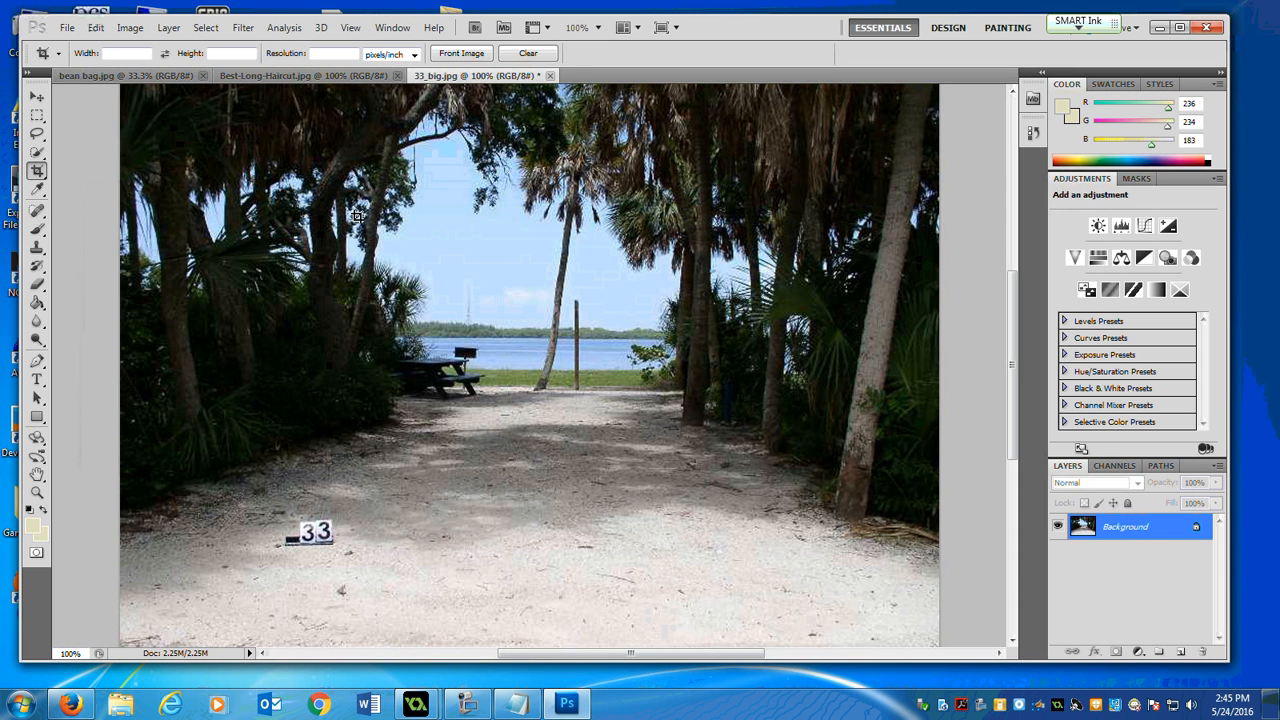
Resize the bean bag image to a width of 200 pixels with Constrain Proportions enabled.
click(160, 80)
click(132, 28)
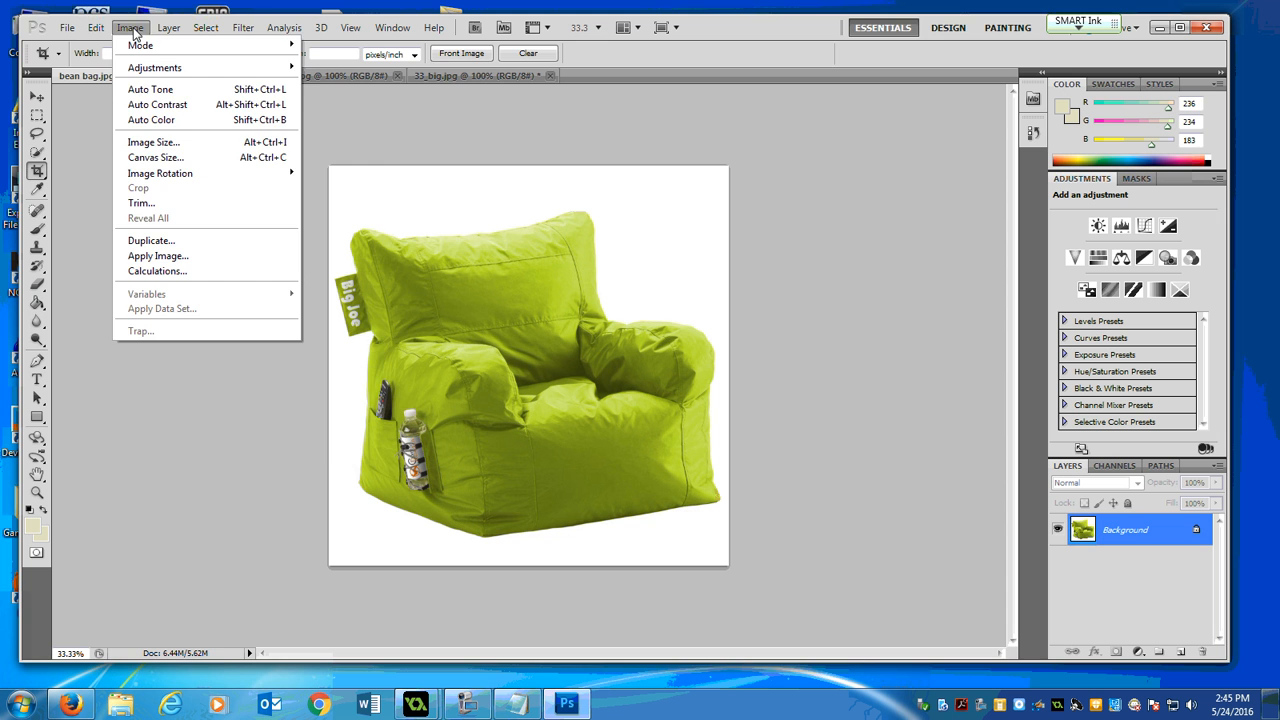
click(150, 143)
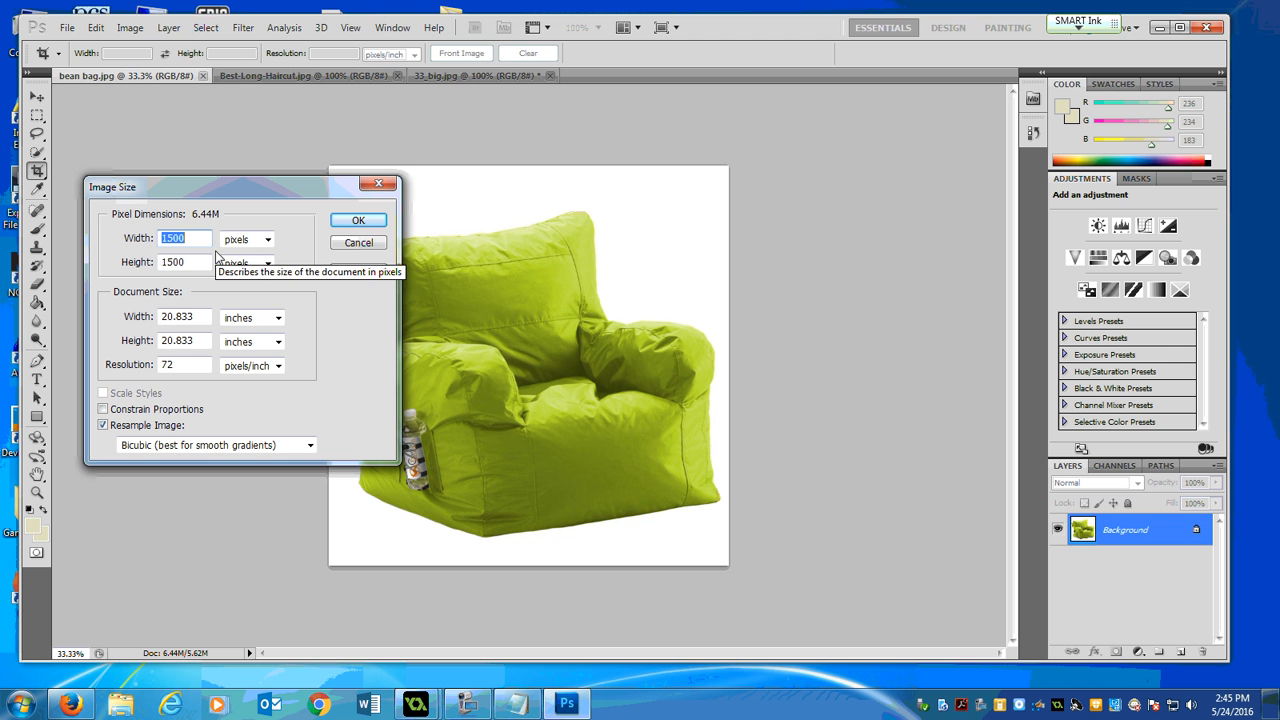
click(102, 410)
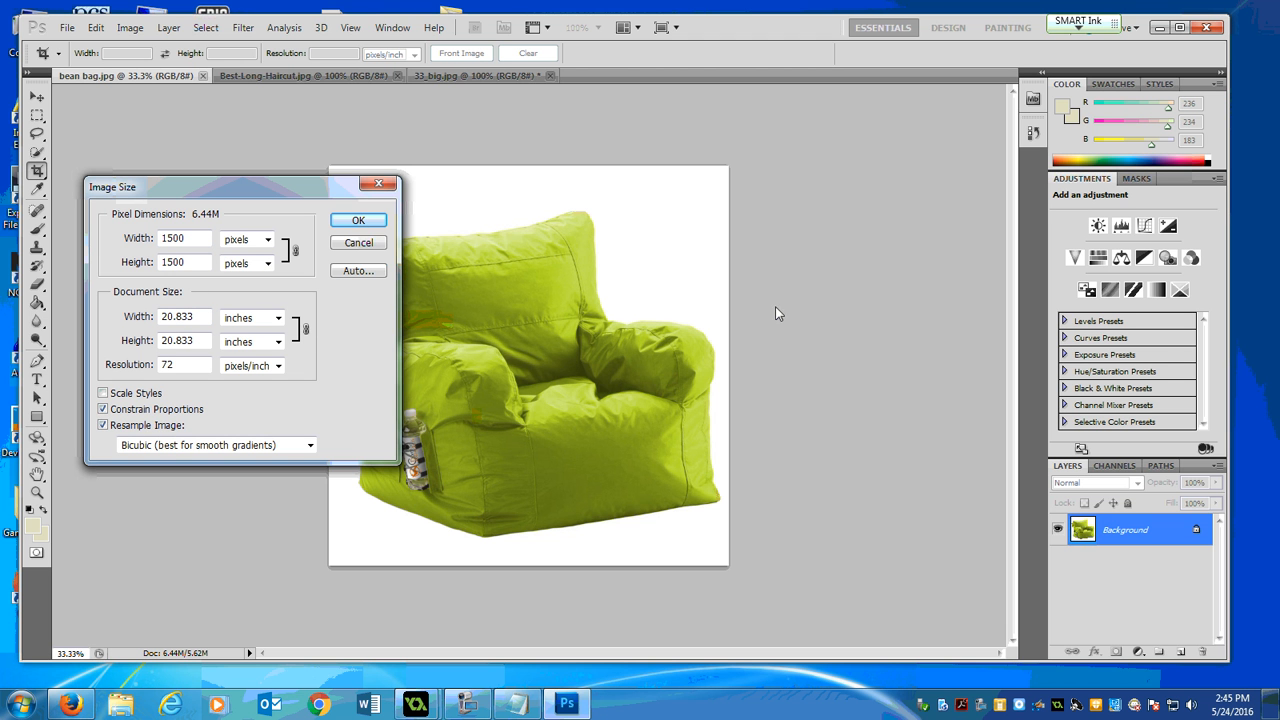
double_click(196, 241)
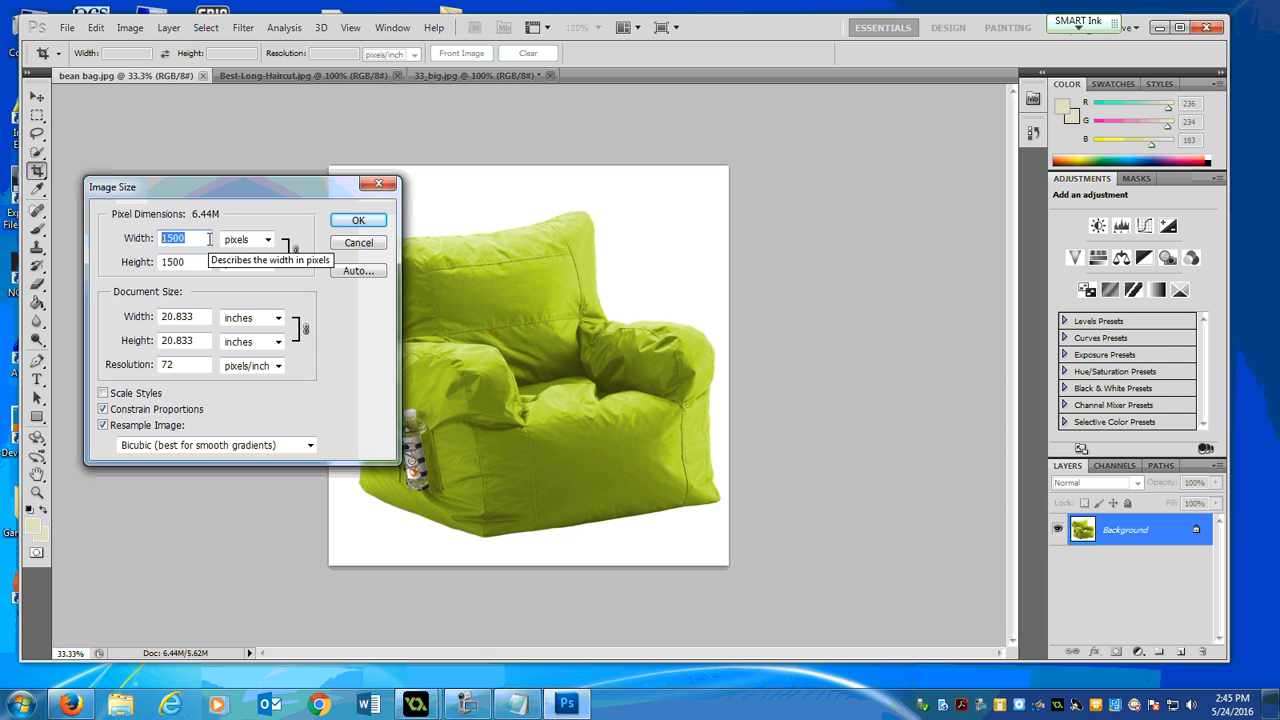
text(200)
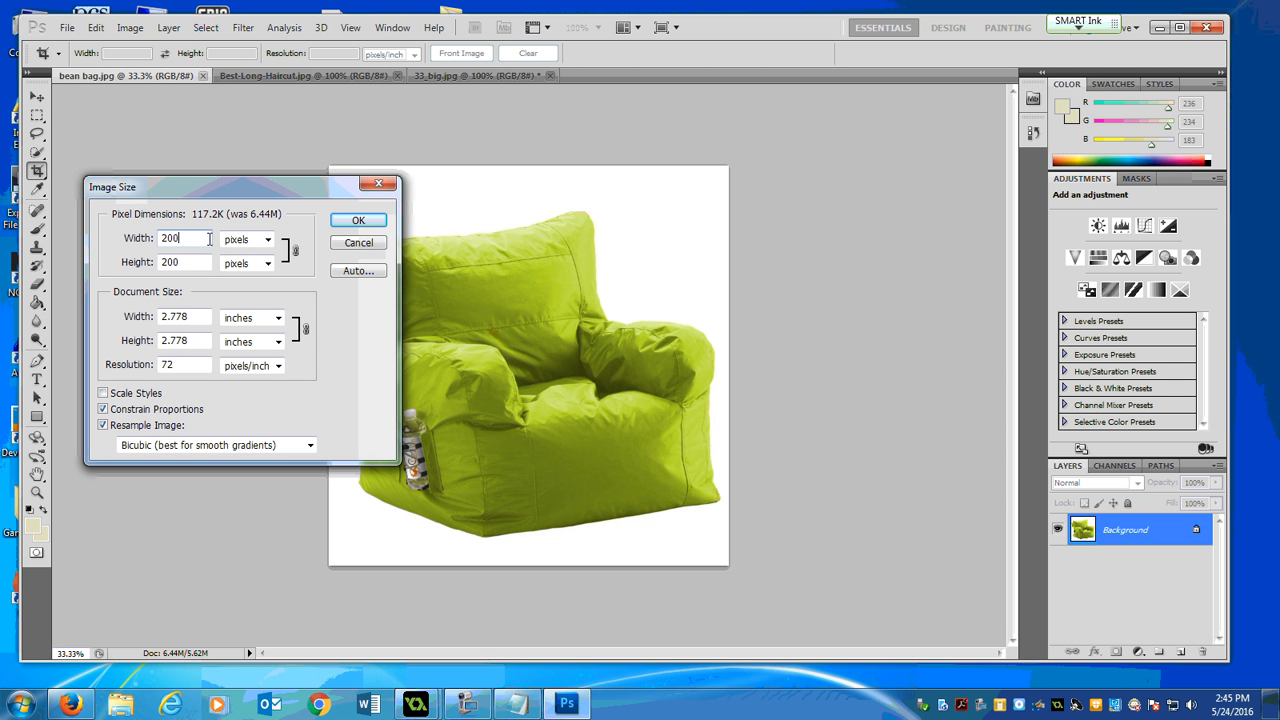
click(359, 219)
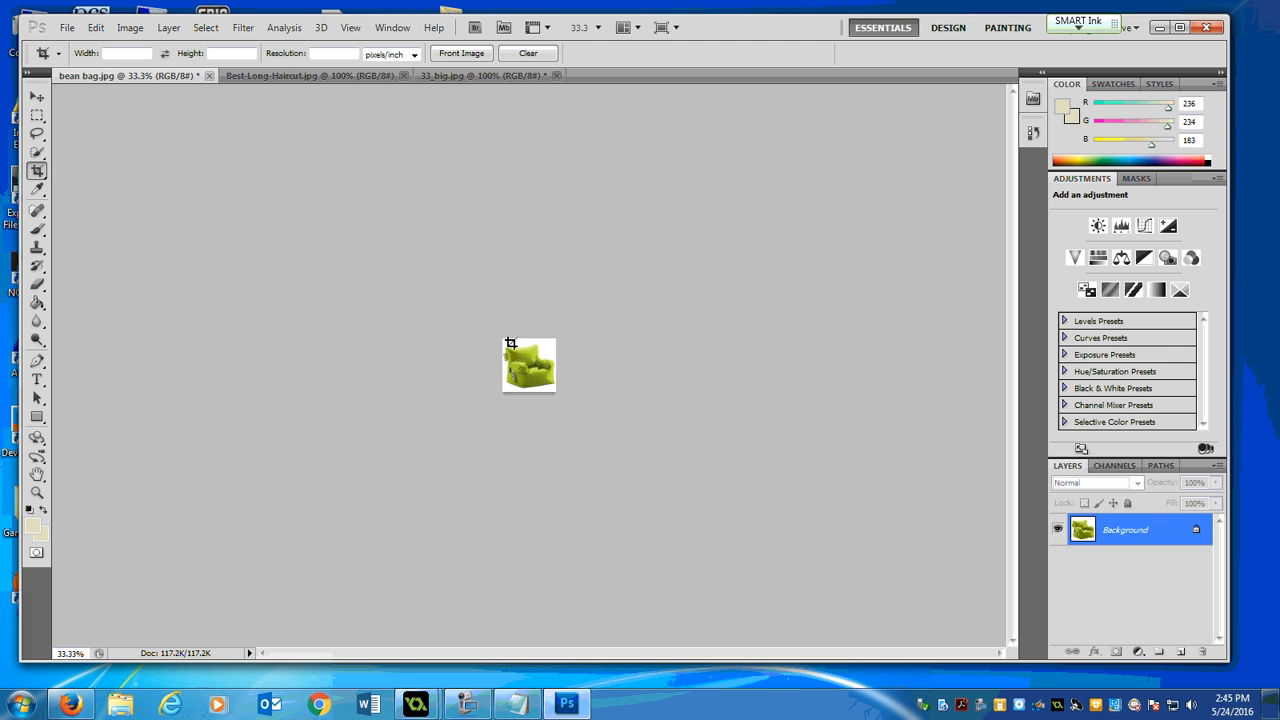
Crop the bean bag image to trim the empty white strips above and below the chair.
drag(503, 344, 559, 387)
drag(556, 384, 558, 385)
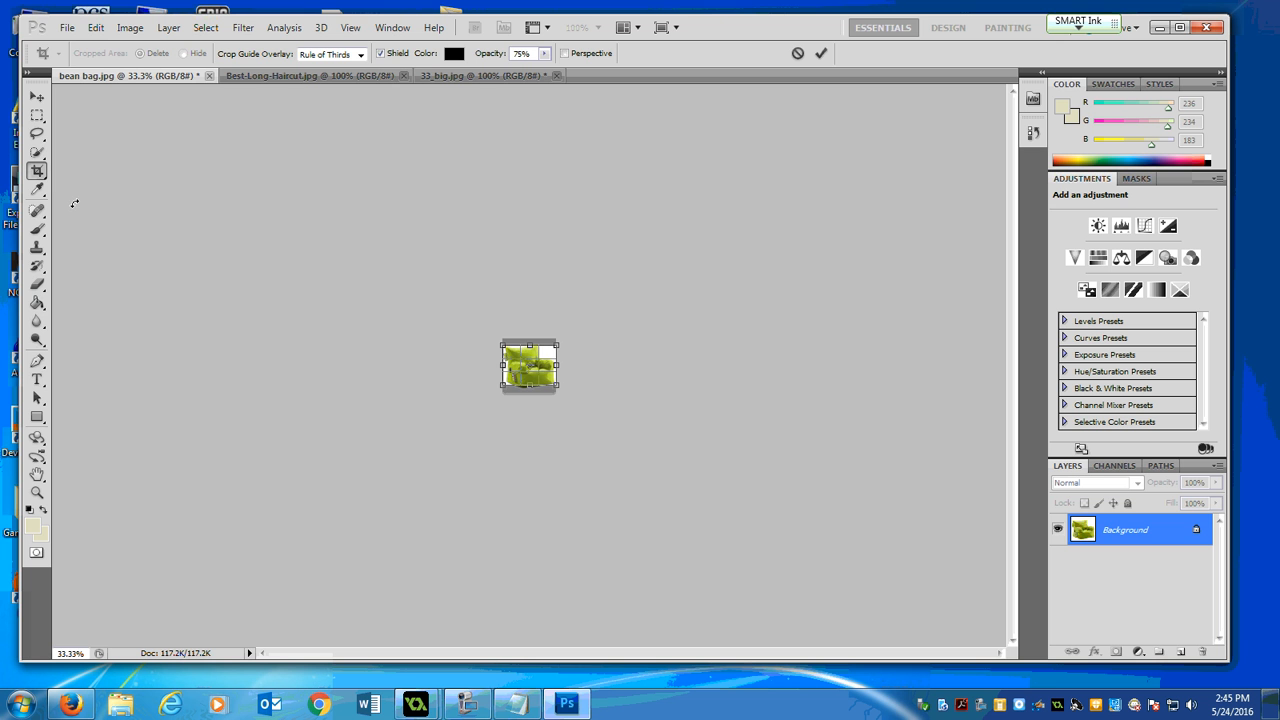
key(Return)
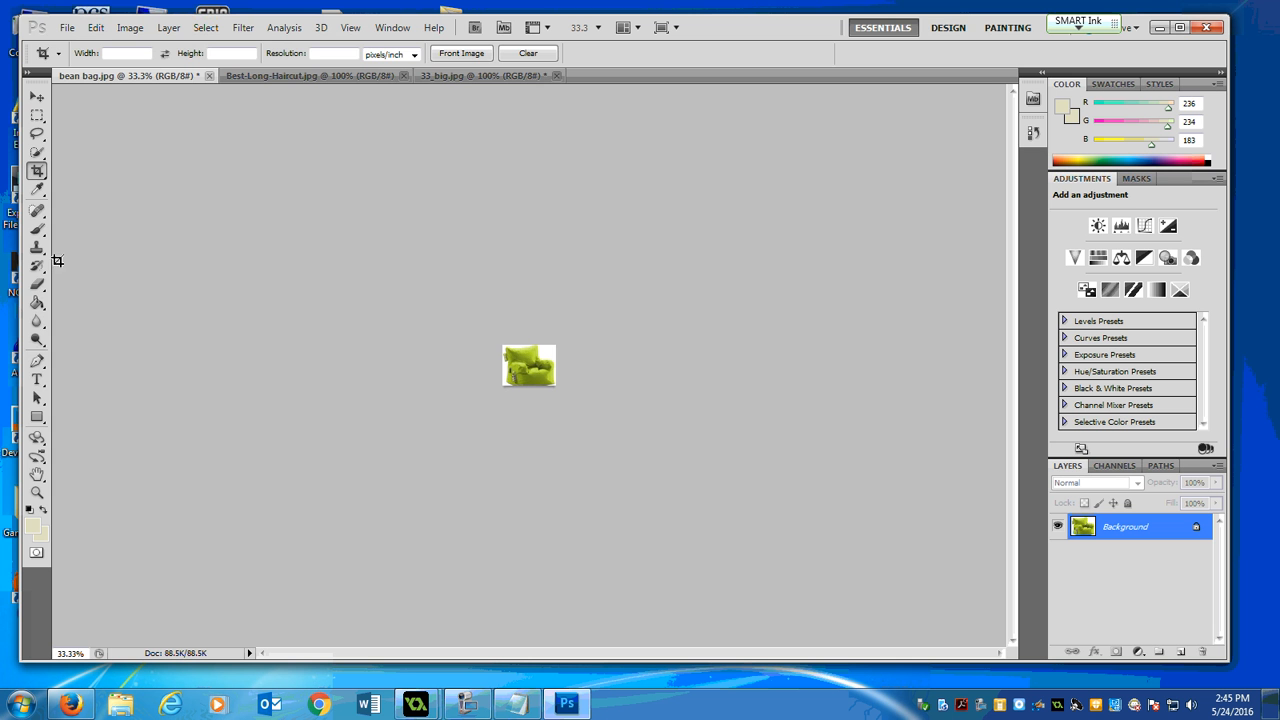
Brush over the white area in the upper-right corner of the bean bag image with the Eraser tool.
click(40, 286)
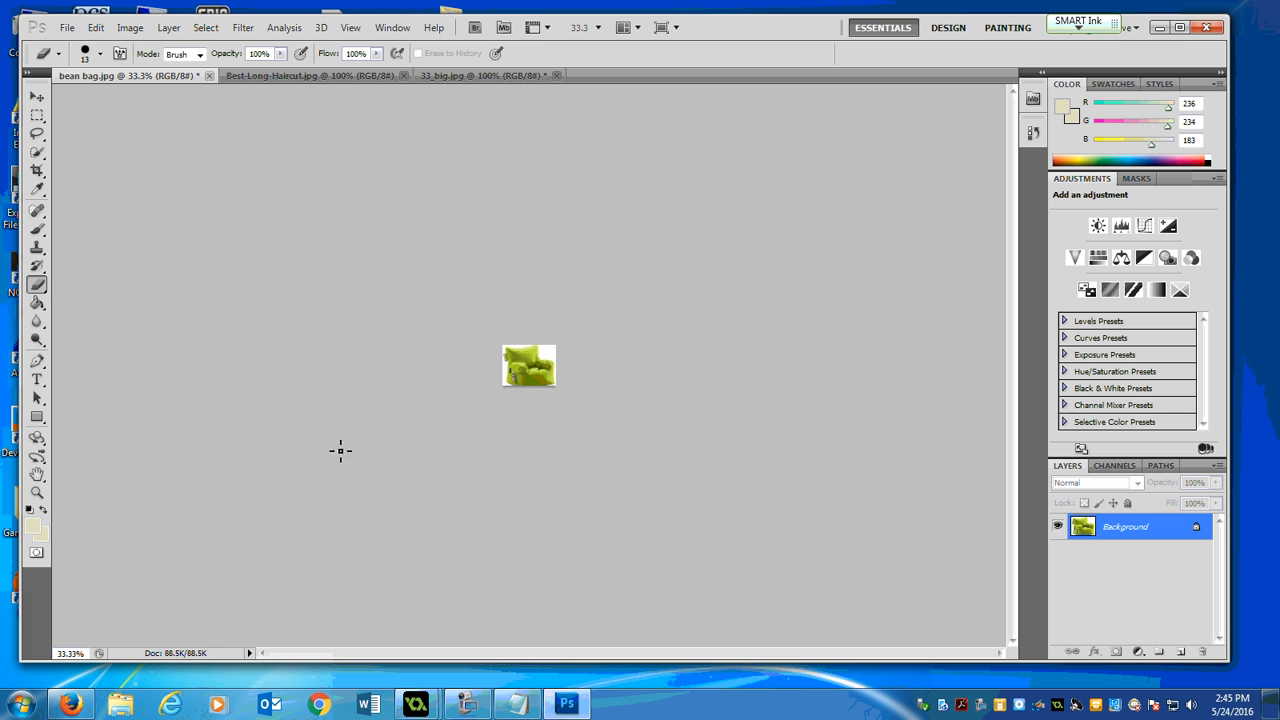
double_click(70, 653)
text(1000)
key(Return)
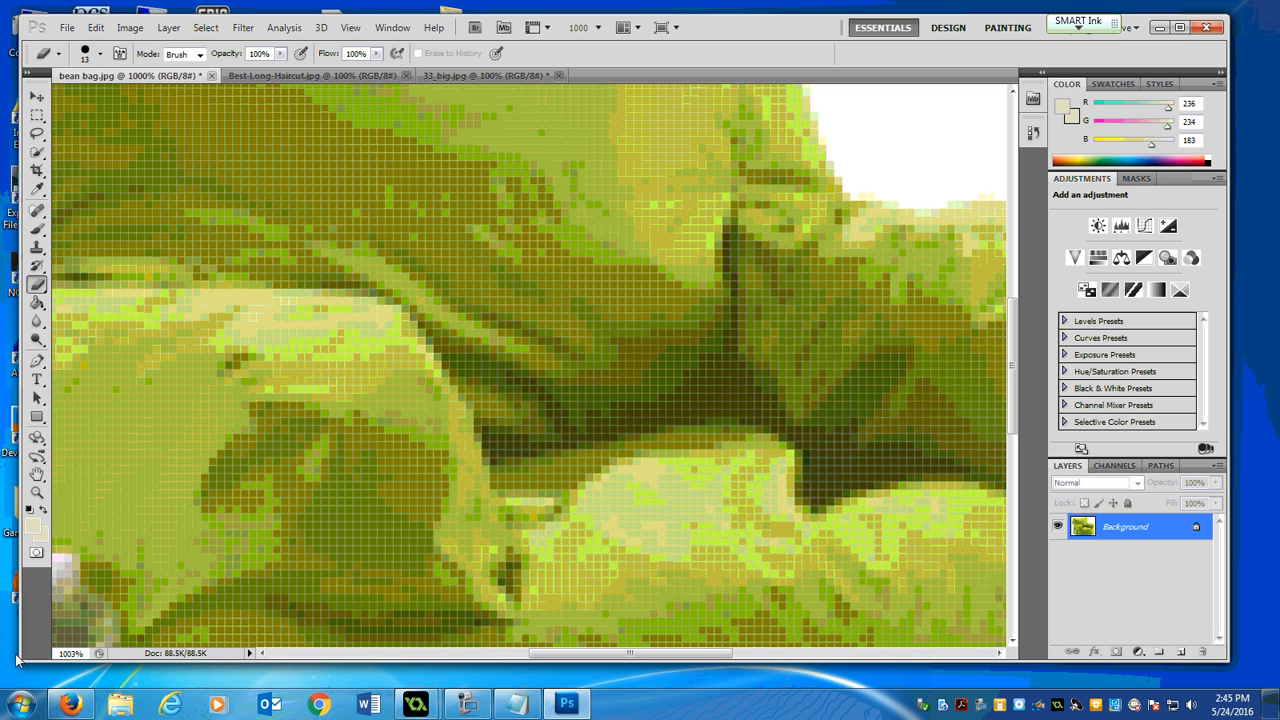
double_click(72, 653)
text(100)
key(Return)
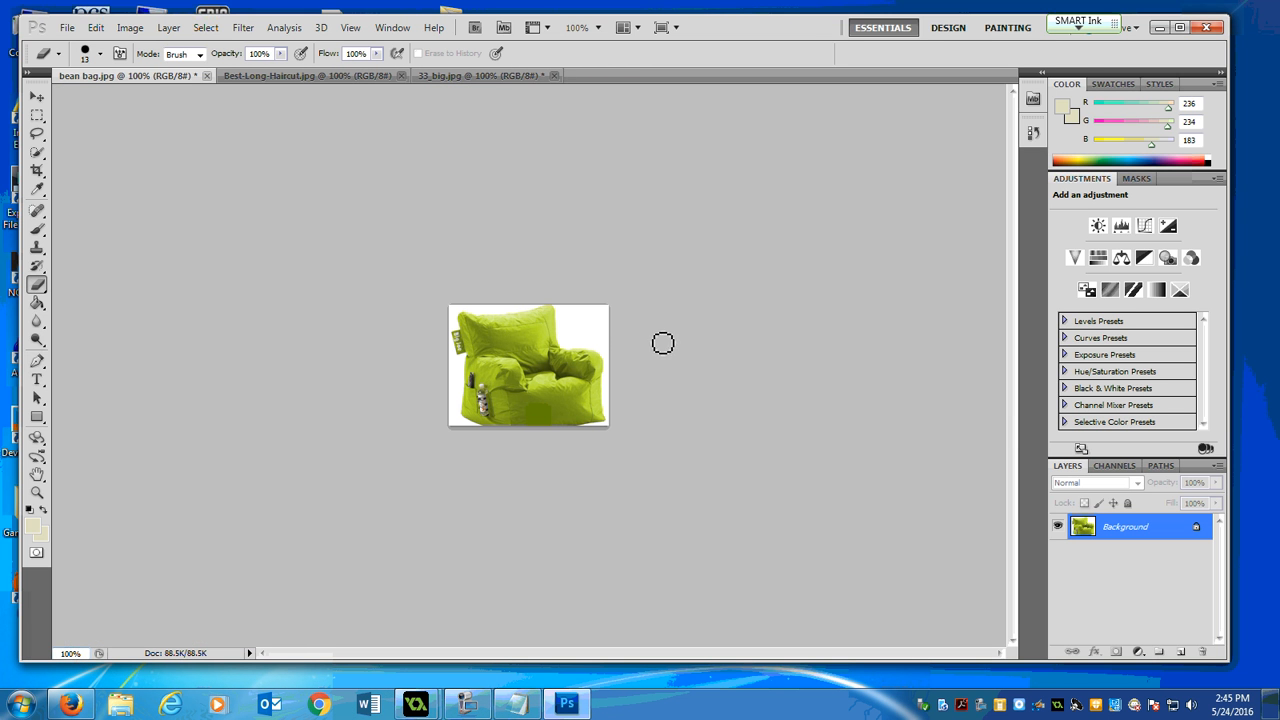
mouse_move(599, 317)
mouse_down()
mouse_move(609, 331)
mouse_move(611, 317)
mouse_move(603, 340)
mouse_up()
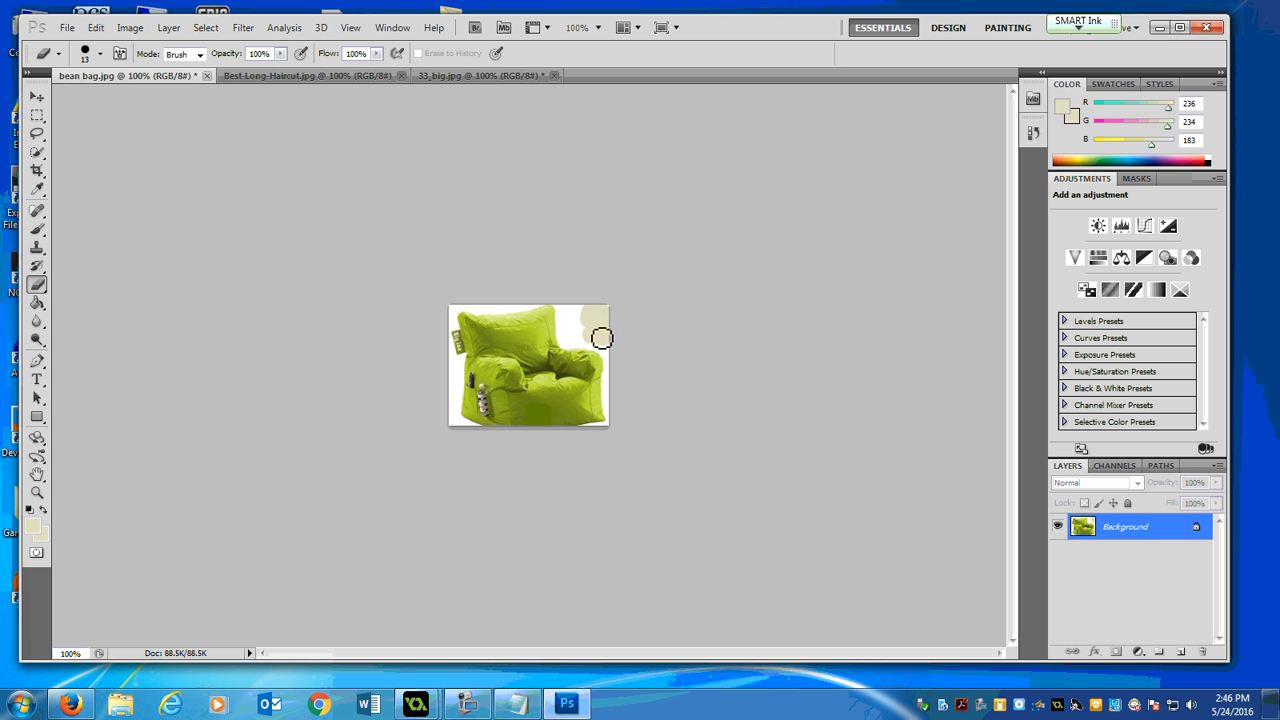
Set the foreground colour to off-white, RGB 244, 243, 227, and return to the Eraser tool.
click(1066, 112)
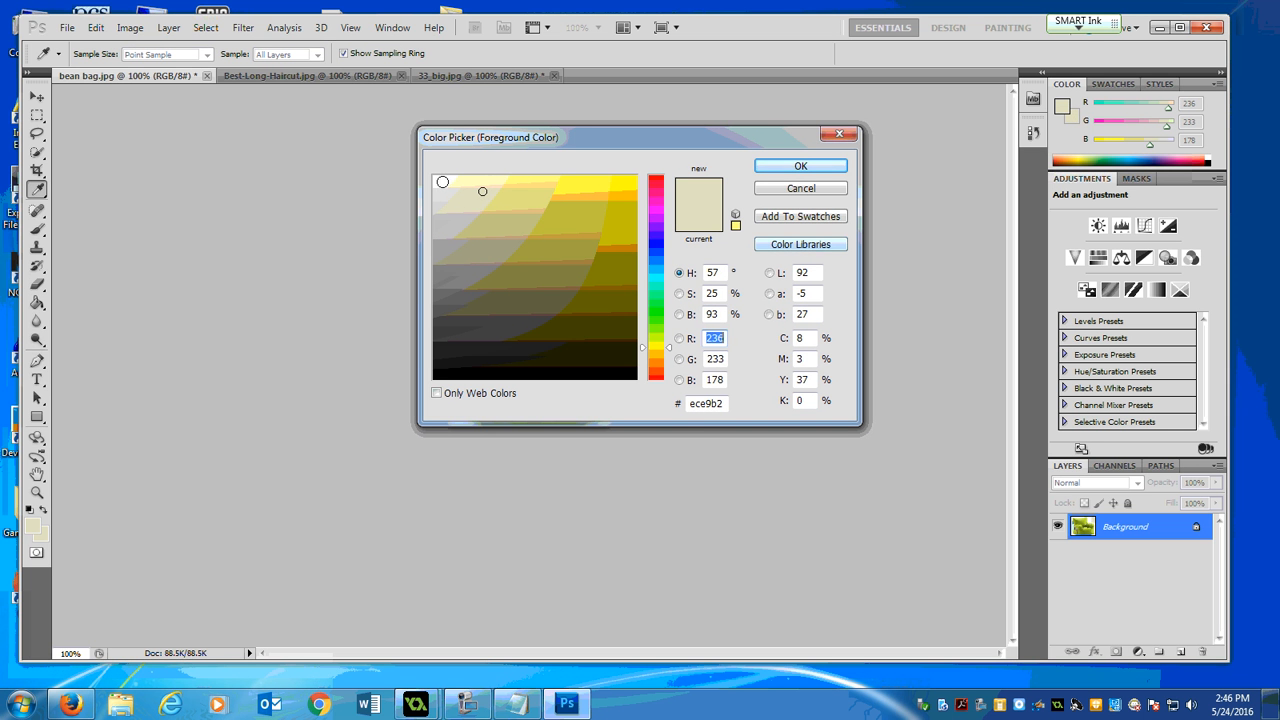
click(434, 178)
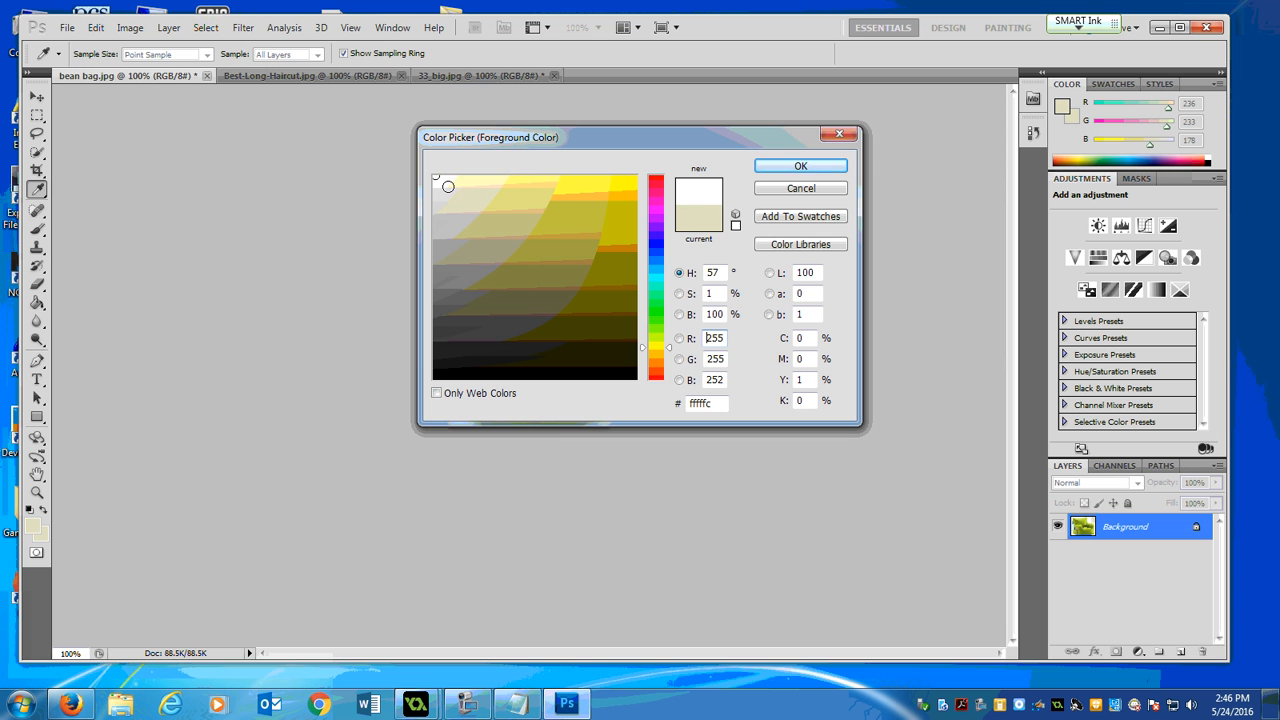
click(447, 184)
click(800, 166)
key(e)
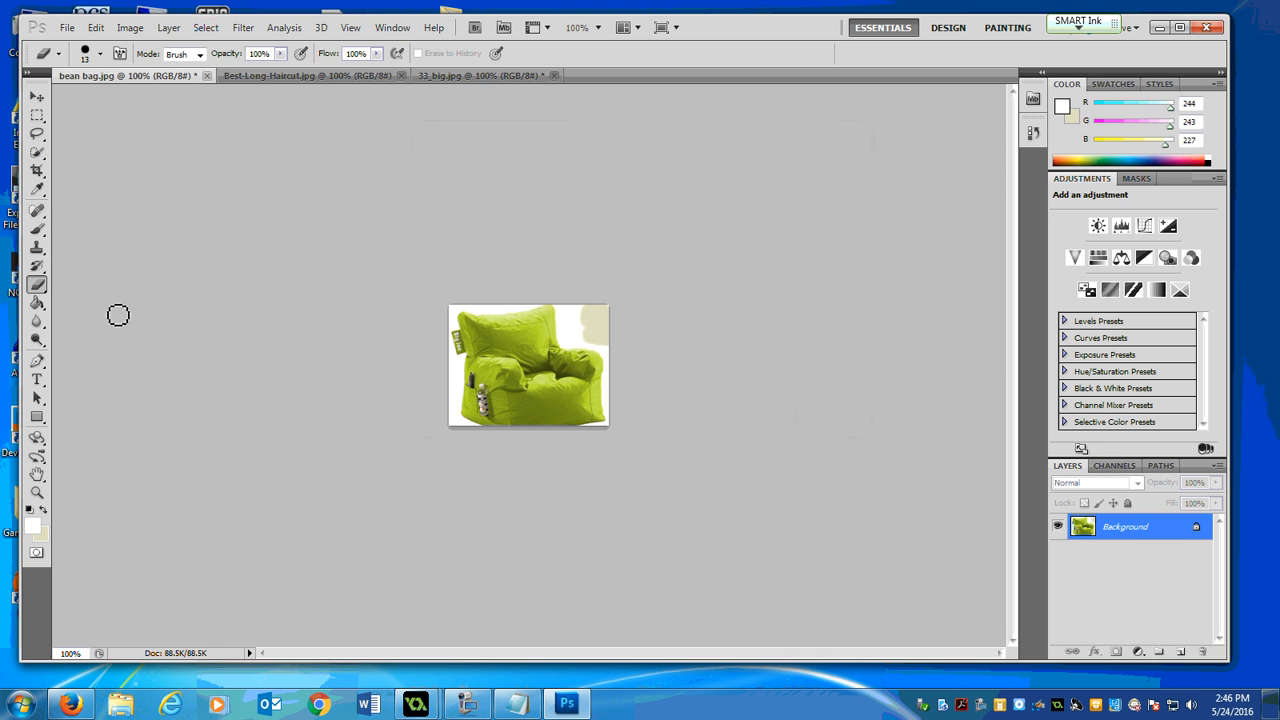
Erase the background around the bean bag chair to transparency with the Background Eraser tool.
right_click(36, 287)
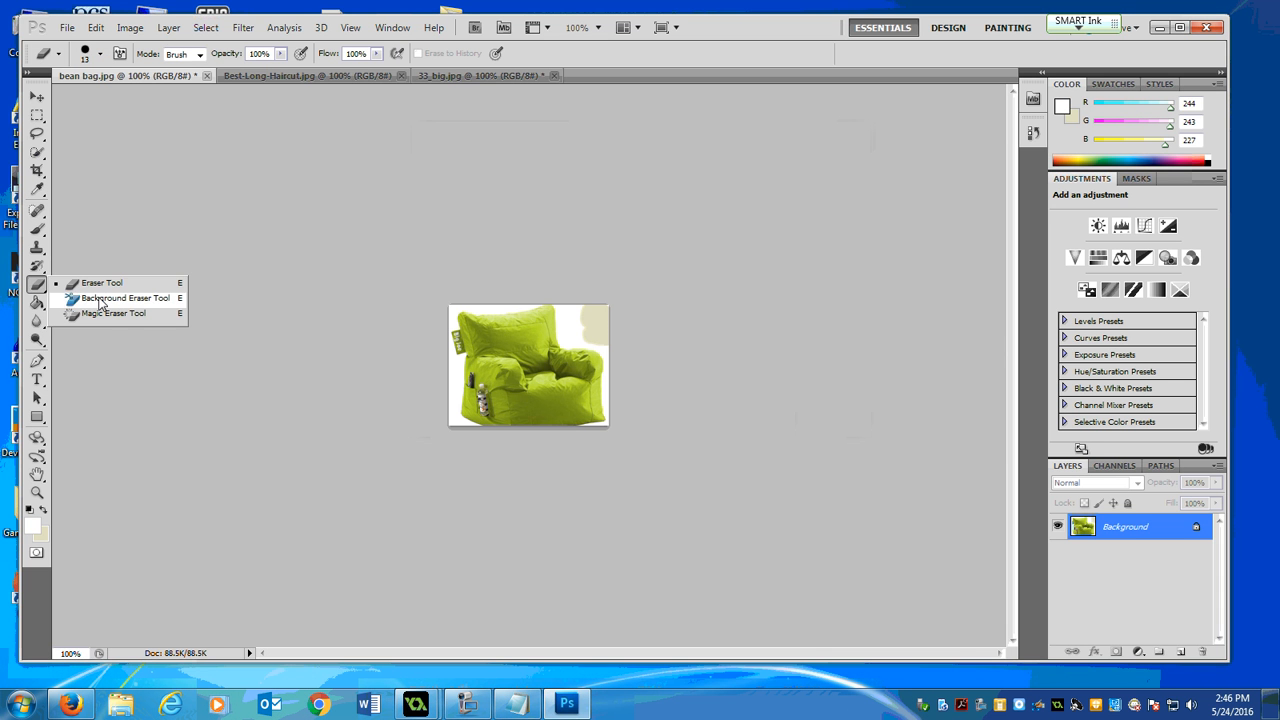
click(99, 298)
mouse_move(611, 329)
mouse_down()
mouse_move(594, 334)
mouse_move(606, 313)
mouse_move(606, 346)
mouse_move(592, 334)
mouse_move(603, 326)
mouse_move(586, 329)
mouse_move(589, 348)
mouse_move(571, 343)
mouse_move(586, 334)
mouse_move(571, 346)
mouse_move(570, 314)
mouse_move(571, 346)
mouse_move(628, 351)
mouse_move(617, 351)
mouse_move(614, 423)
mouse_move(600, 434)
mouse_move(453, 429)
mouse_move(466, 383)
mouse_move(457, 320)
mouse_move(529, 311)
mouse_move(494, 311)
mouse_move(452, 348)
mouse_up()
click(37, 285)
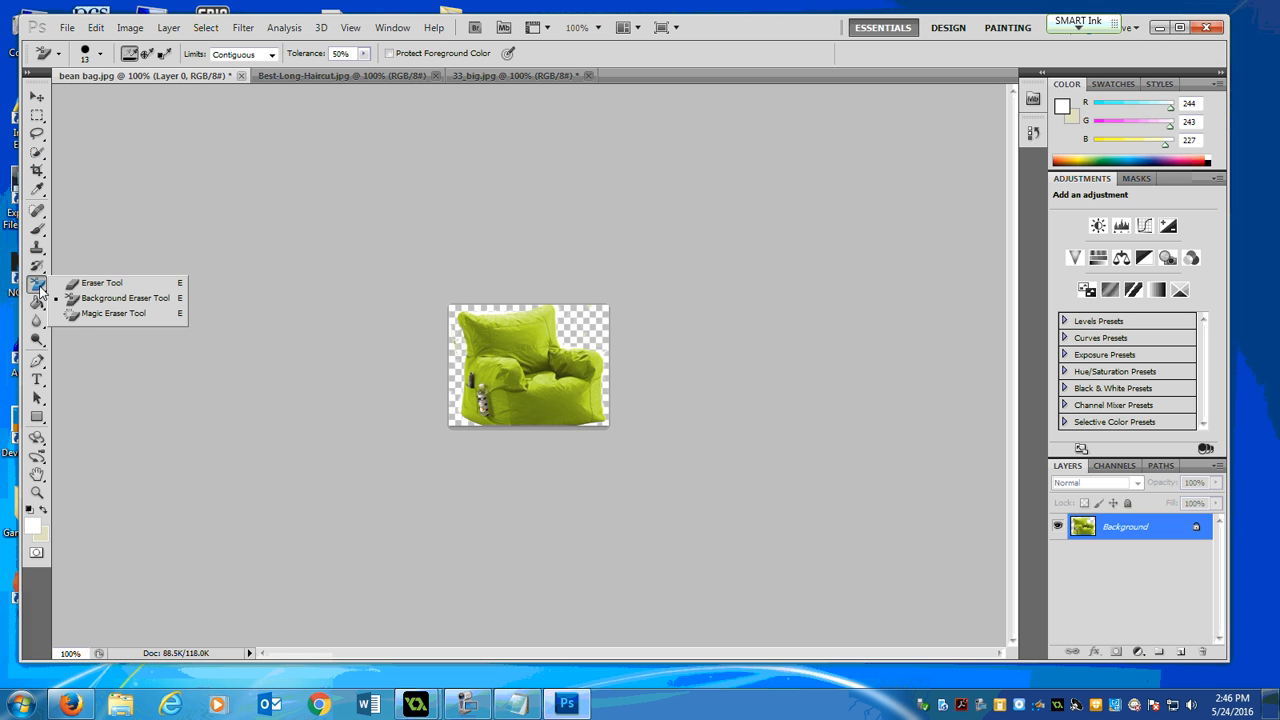
click(37, 305)
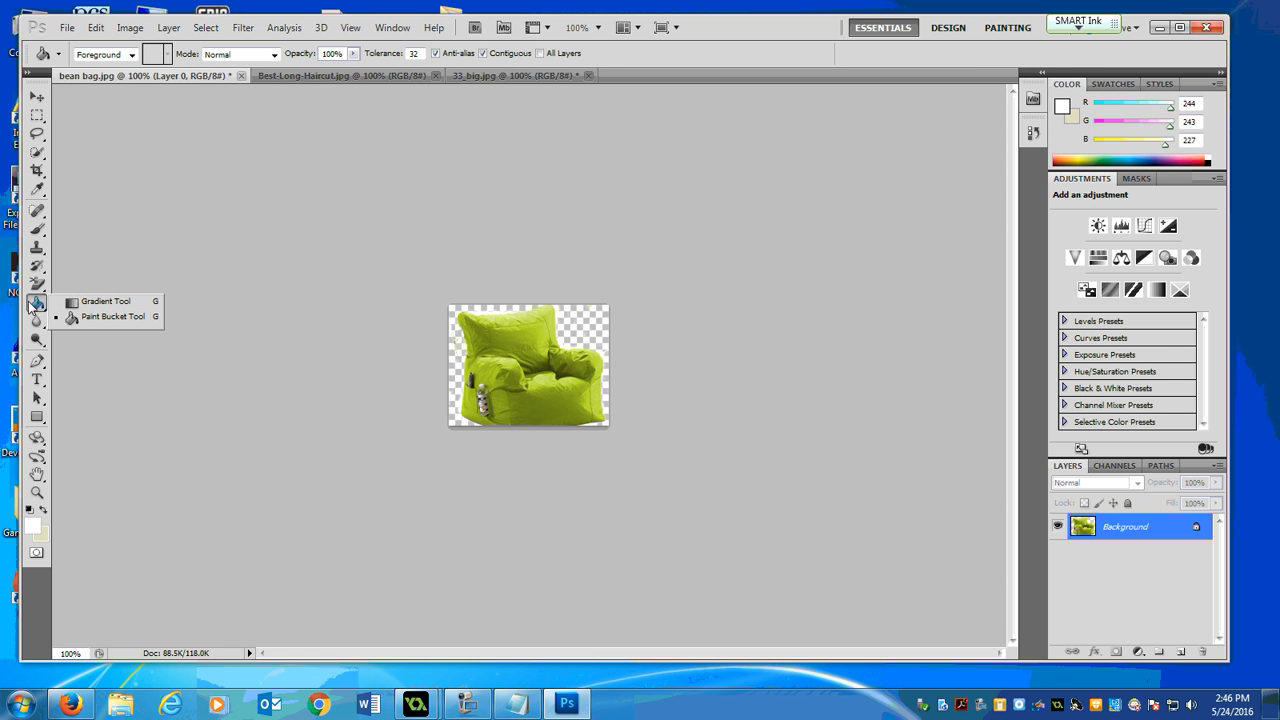
click(38, 306)
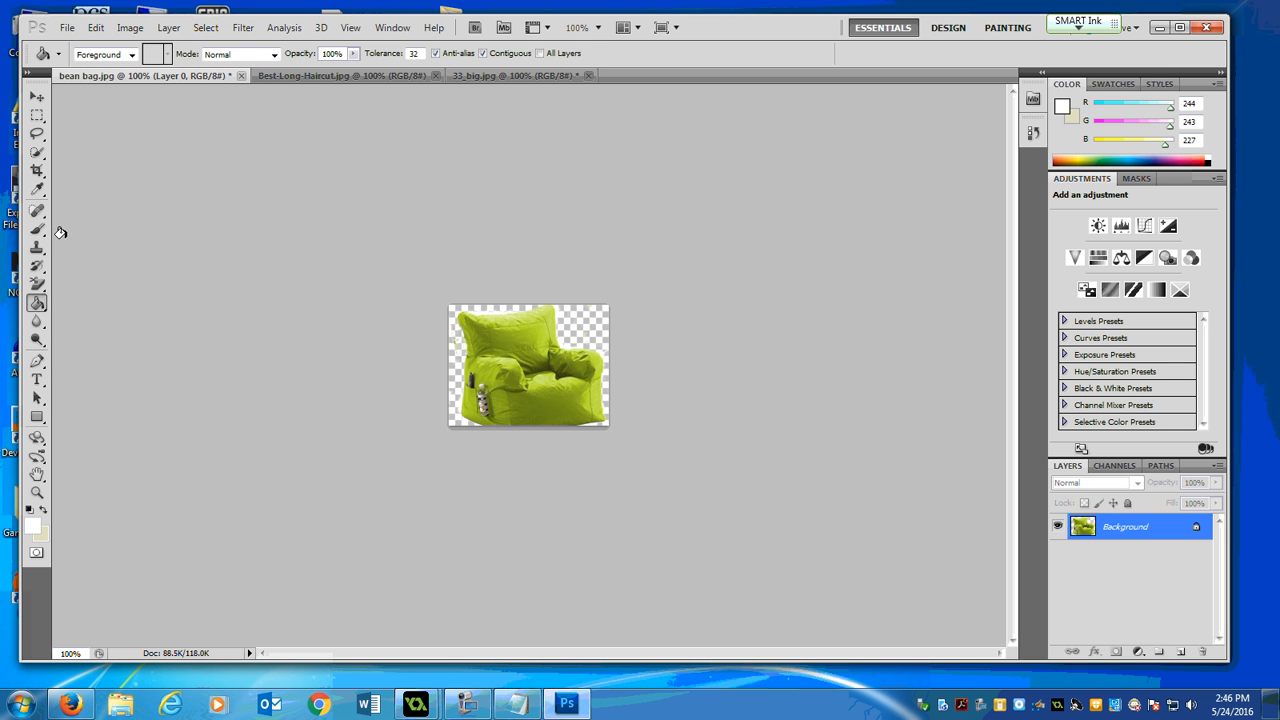
click(128, 35)
click(40, 96)
click(38, 116)
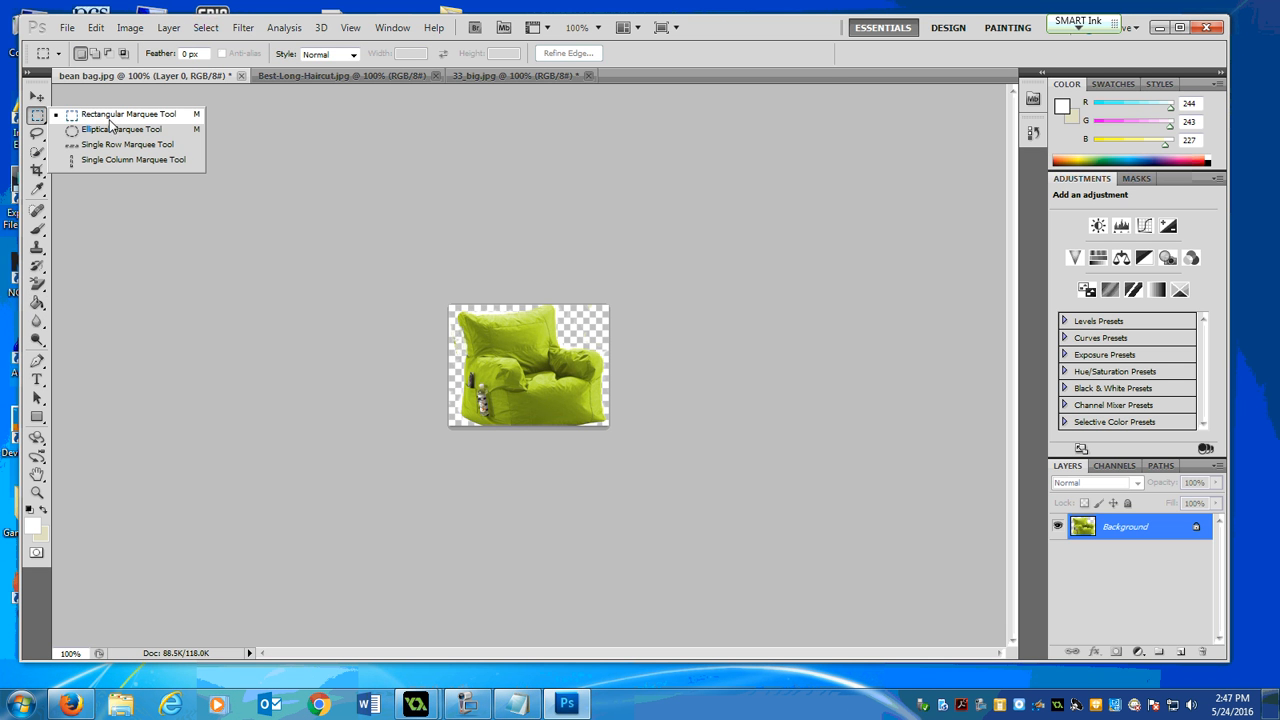
Trace the outline of the bean bag chair with the Magnetic Lasso tool and close it into a selection.
click(37, 133)
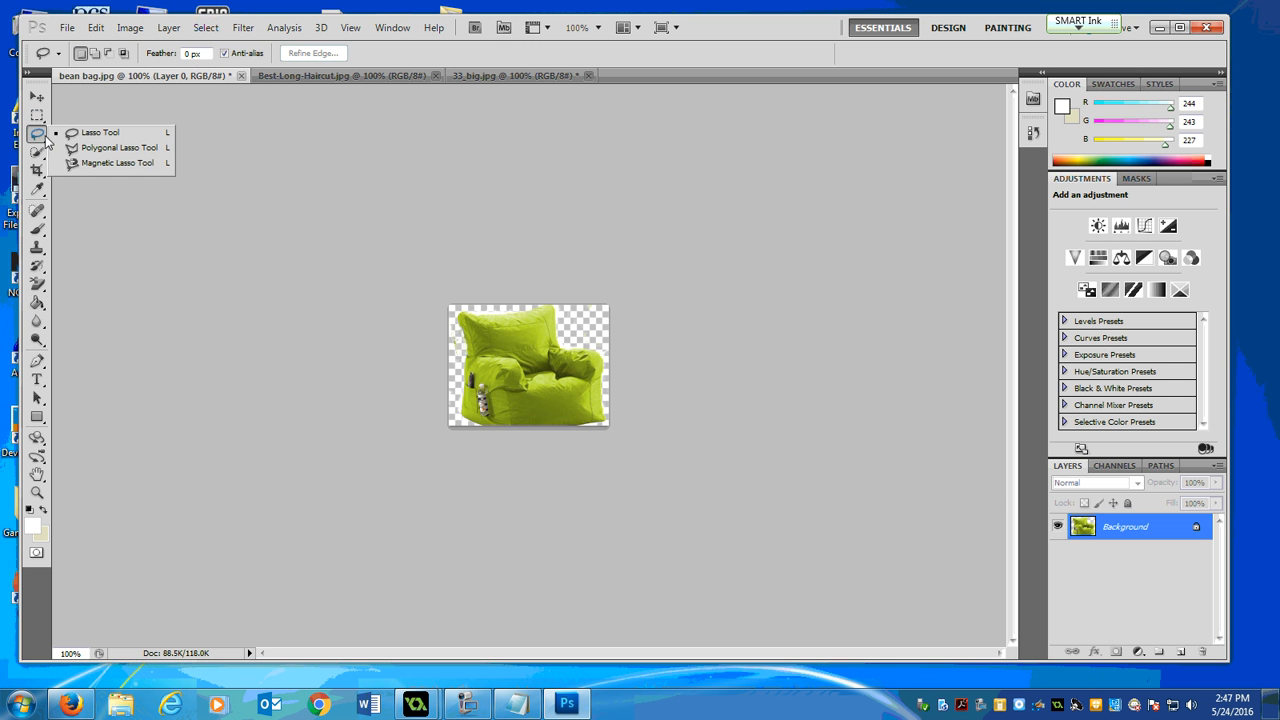
click(102, 163)
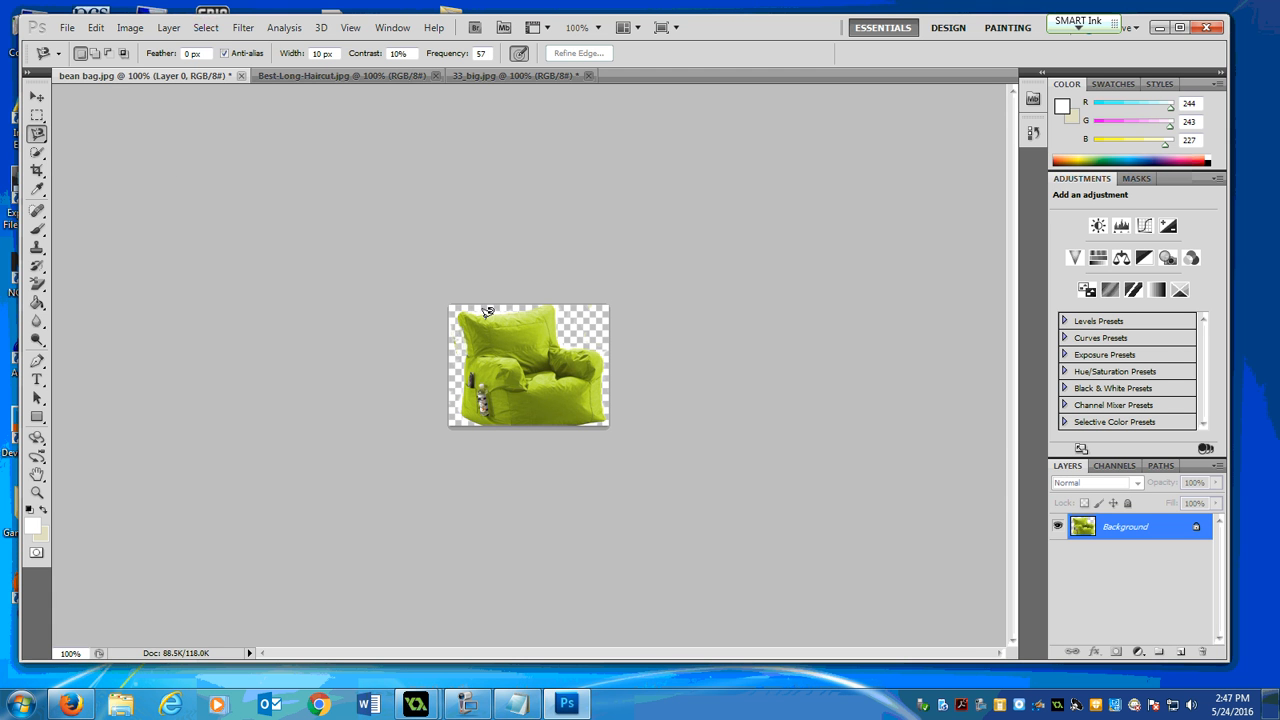
click(480, 314)
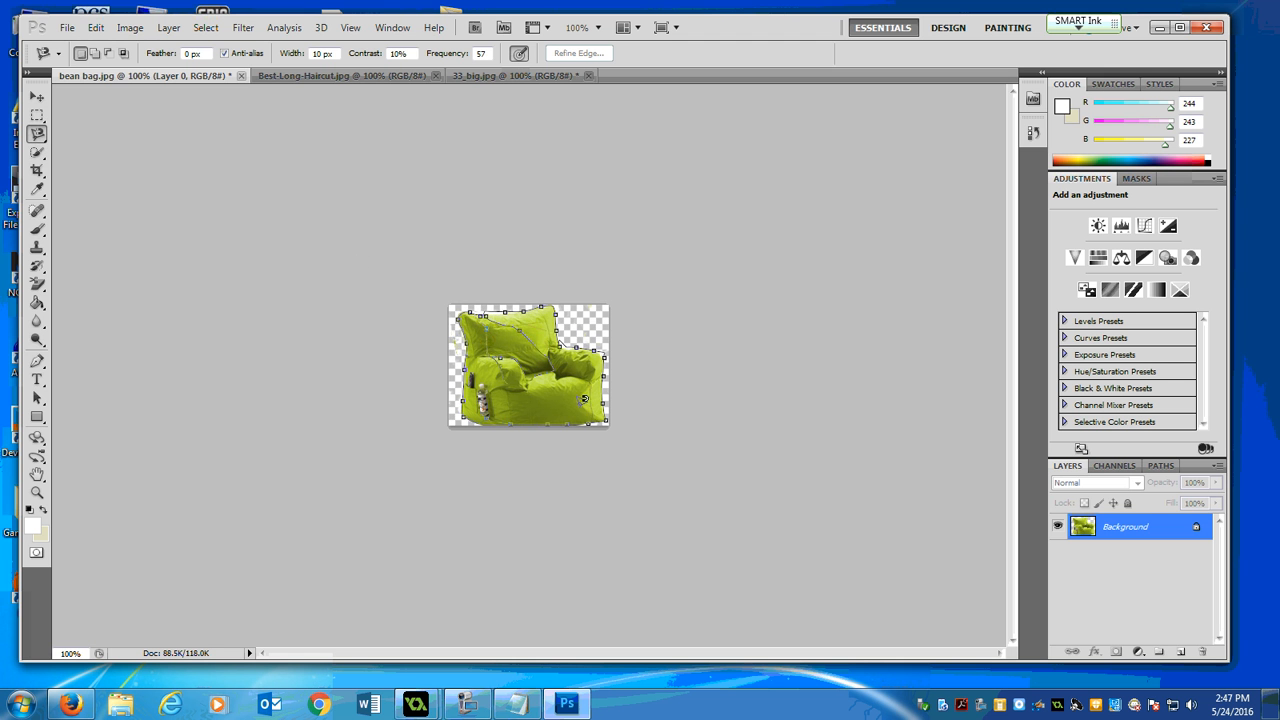
double_click(540, 366)
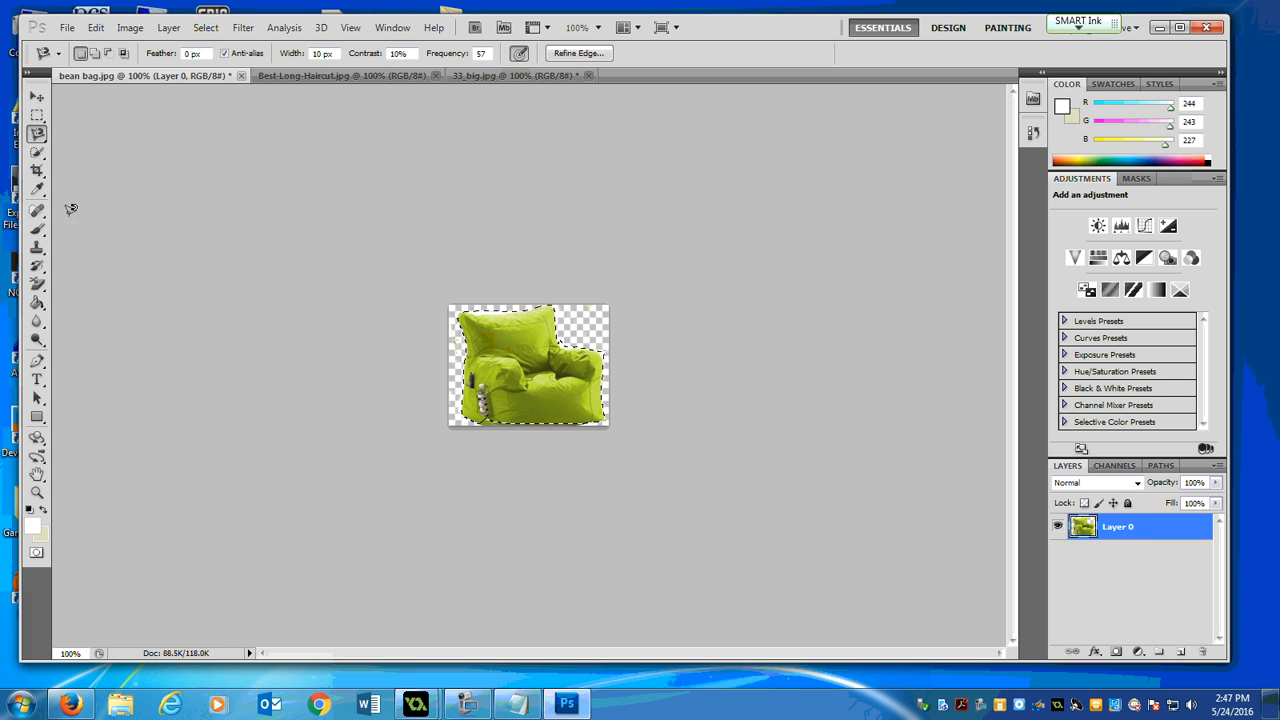
Move the selected bean bag chair into 33_big.jpg and place it on the sand beside the picnic table, in front of the trees.
click(37, 97)
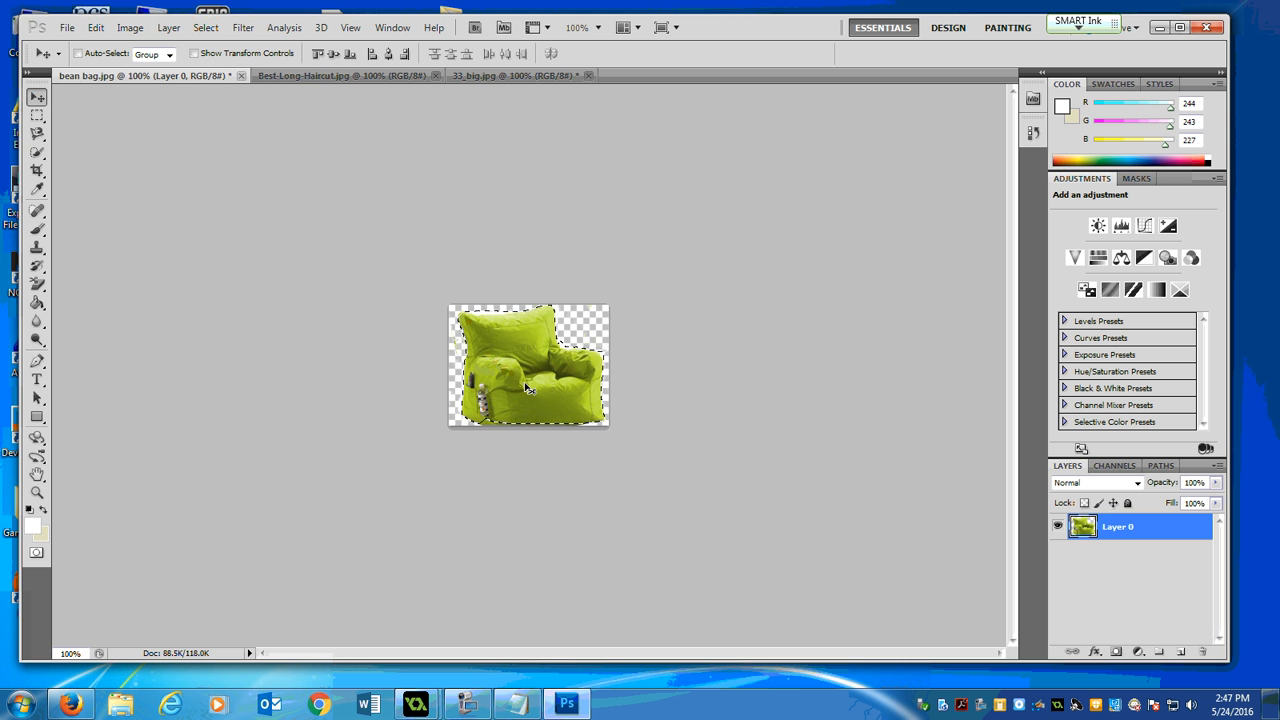
drag(528, 388, 514, 259)
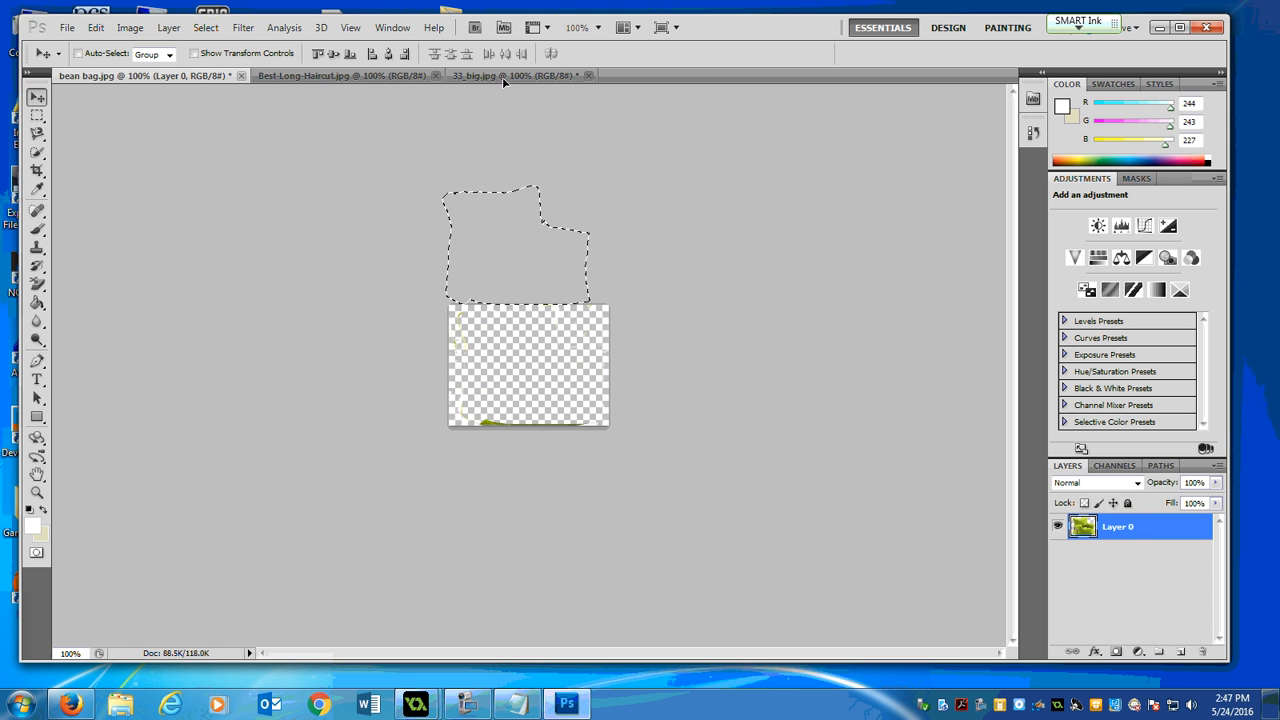
drag(502, 77, 536, 378)
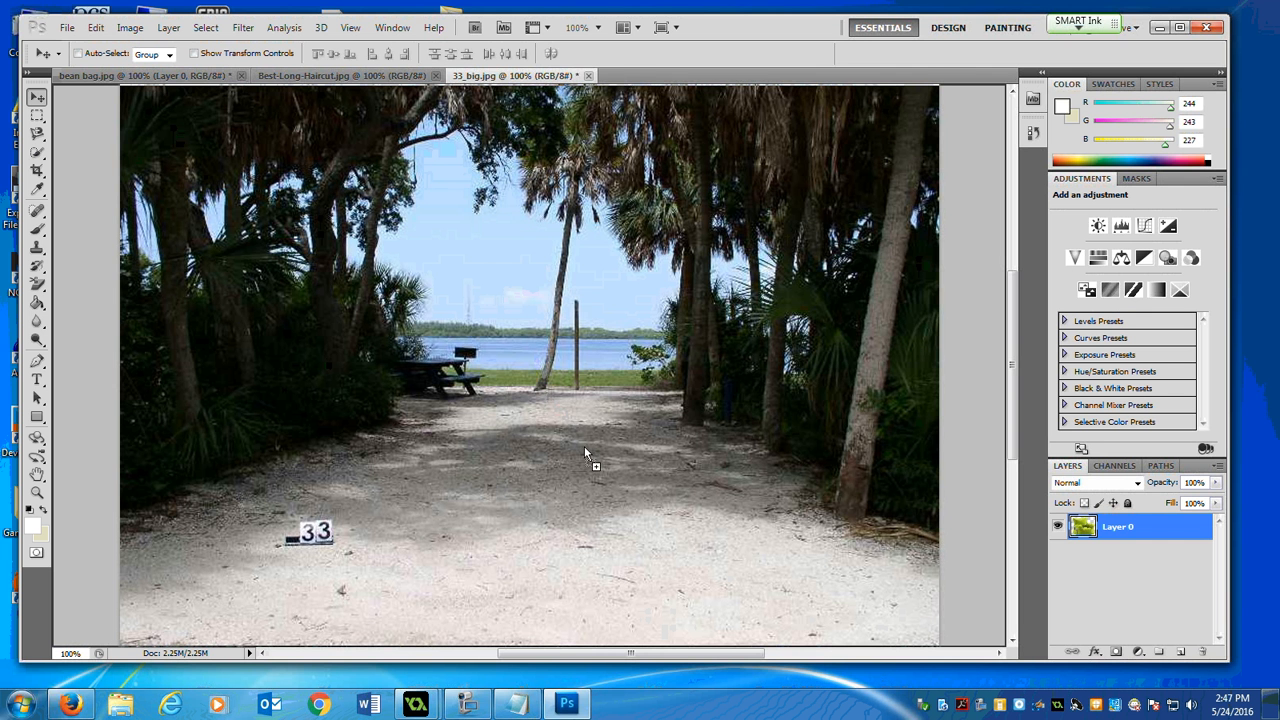
drag(586, 450, 369, 422)
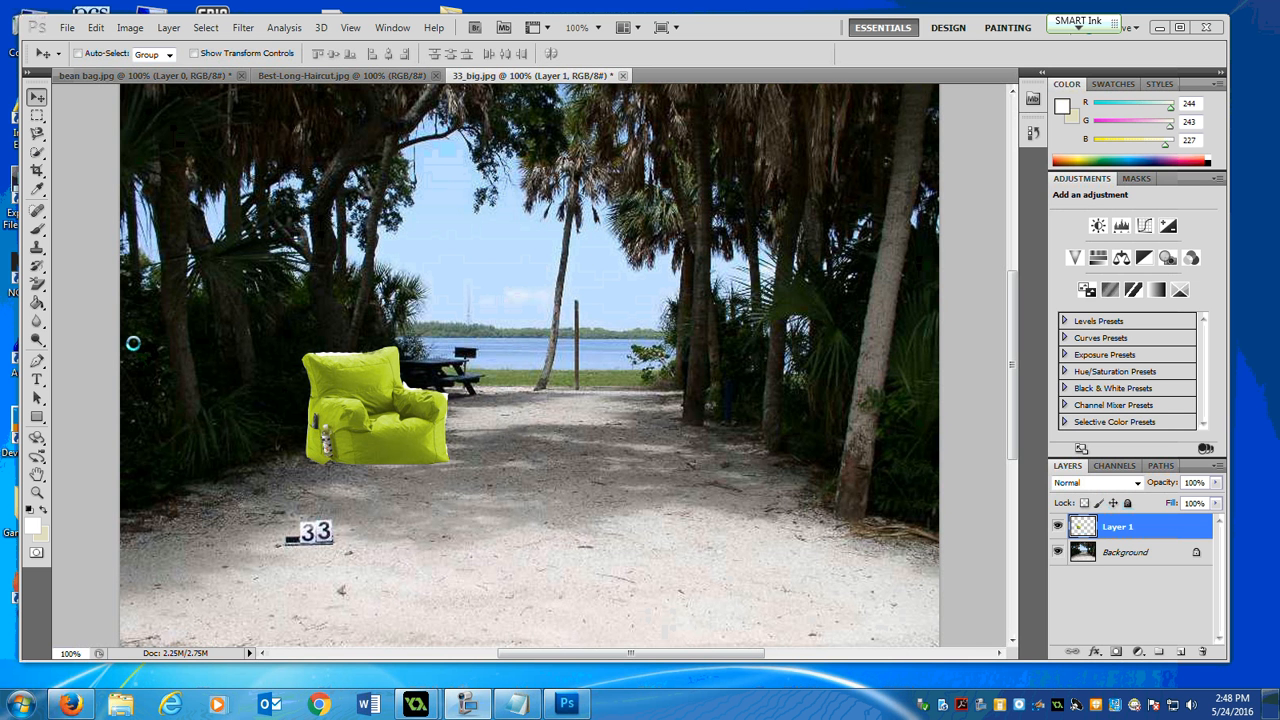
Sample a light green from the bean bag chair's seat as the foreground colour with the Eyedropper tool, RGB 206, 230, 109.
click(39, 190)
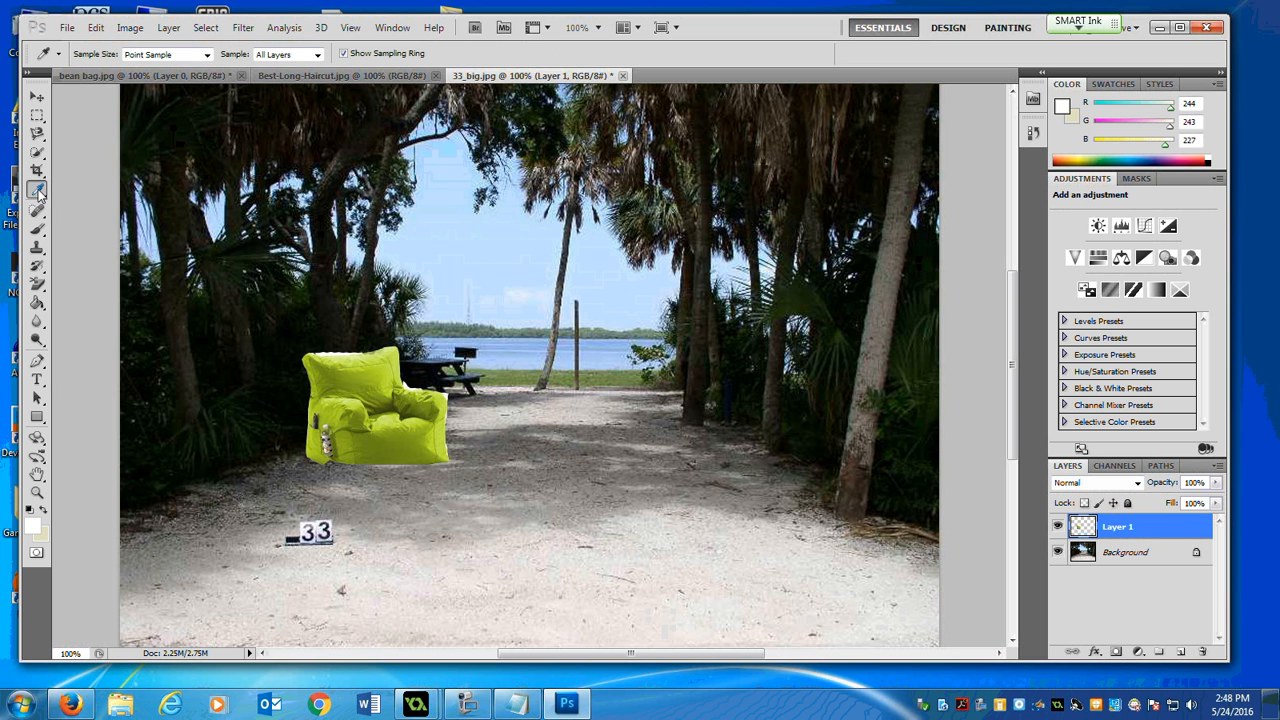
click(349, 378)
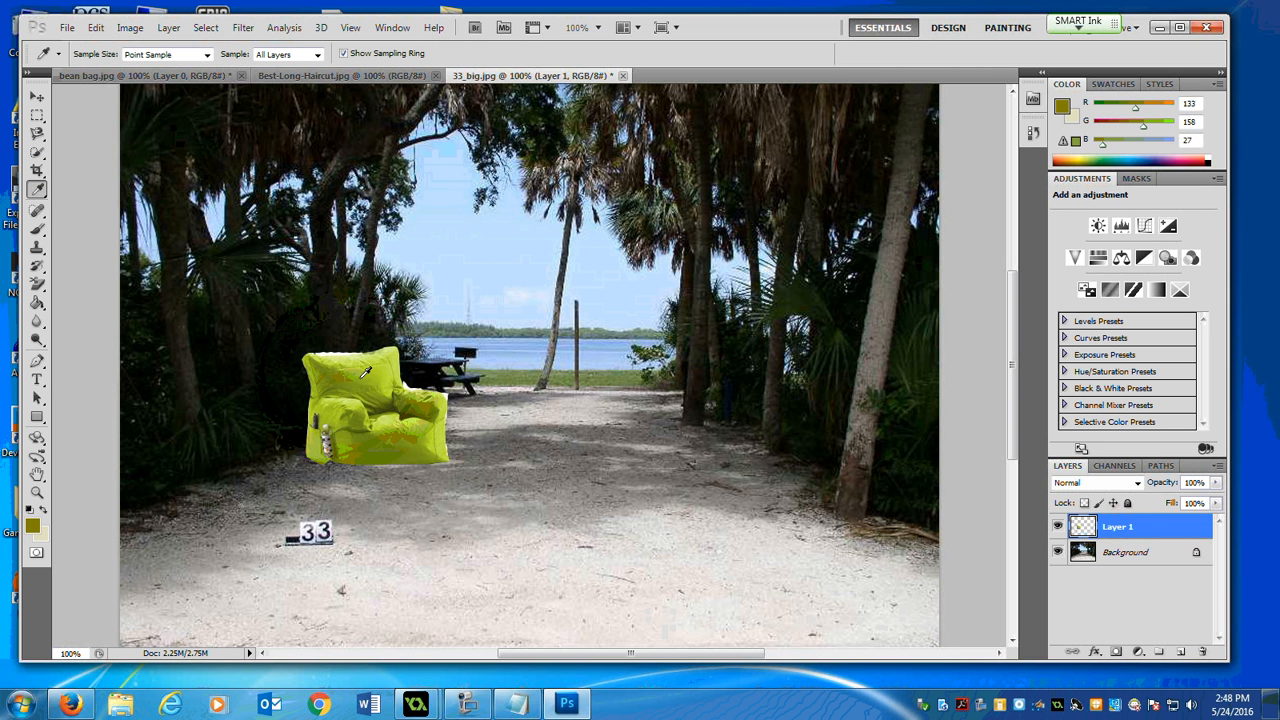
click(390, 413)
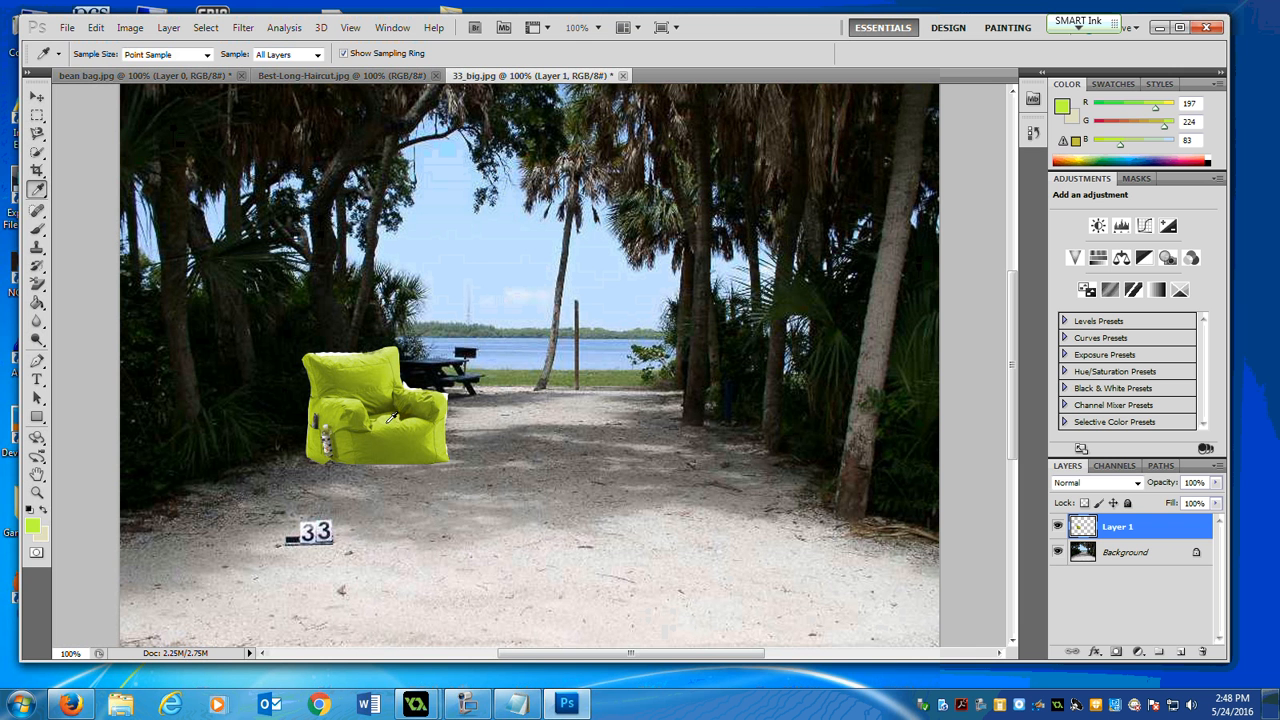
click(381, 416)
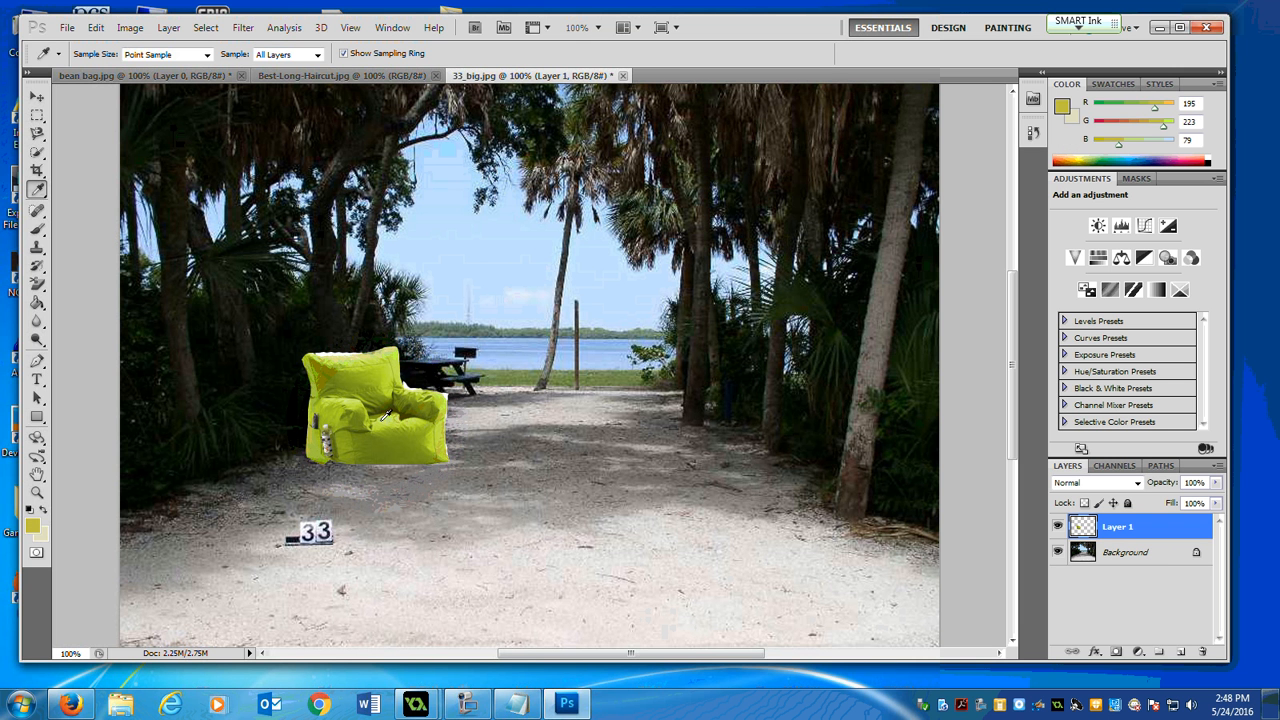
click(384, 416)
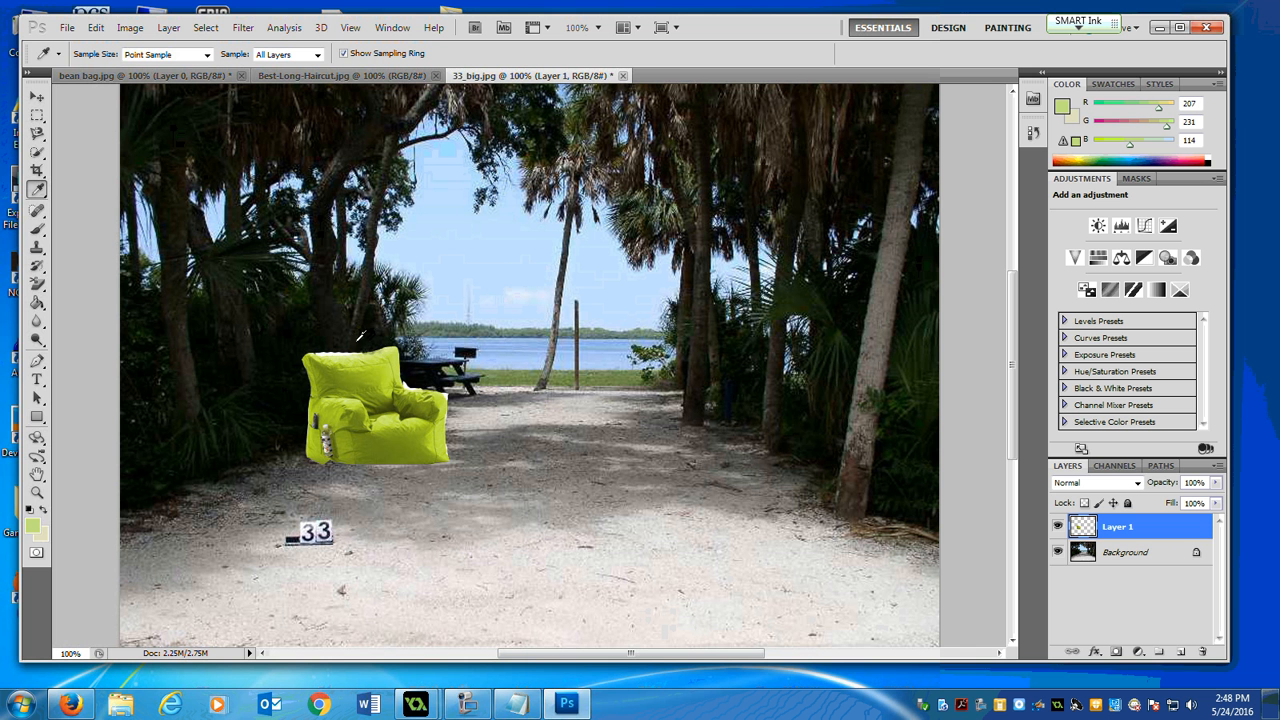
click(393, 418)
Look through the open bean bag.jpg and Best-Long-Haircut.jpg images and return to 33_big.jpg.
click(156, 82)
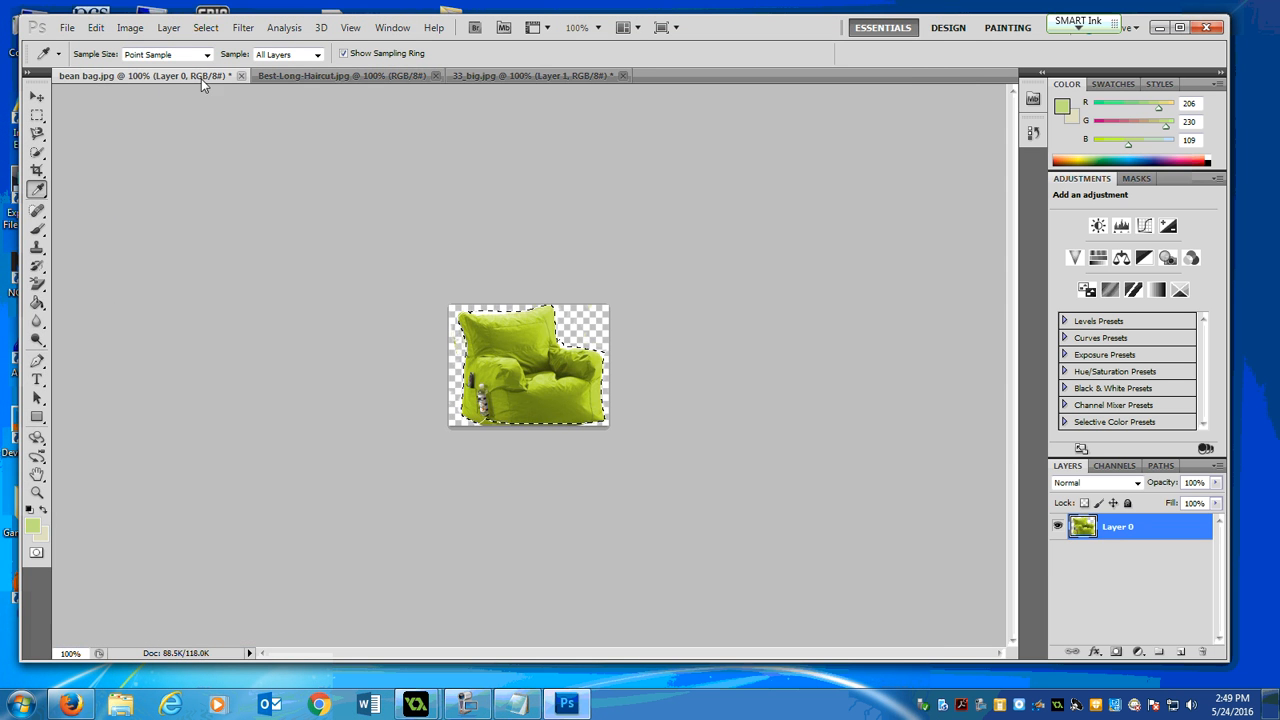
click(291, 76)
click(511, 77)
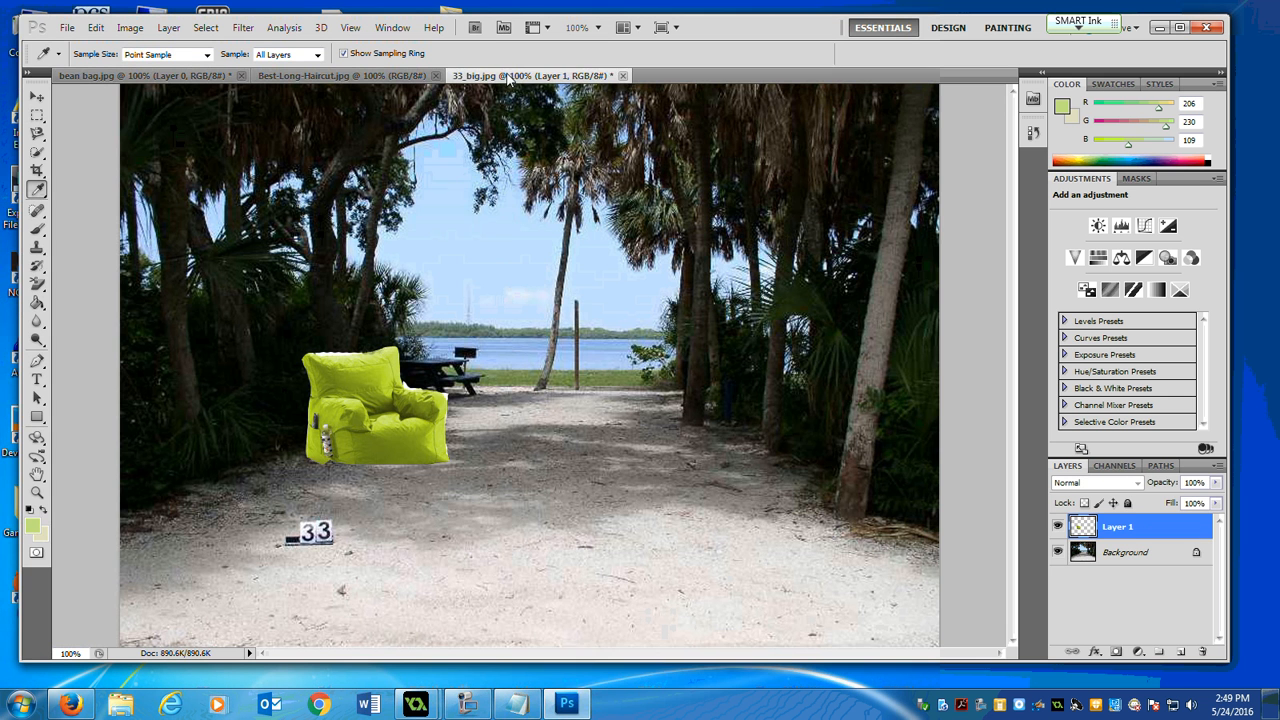